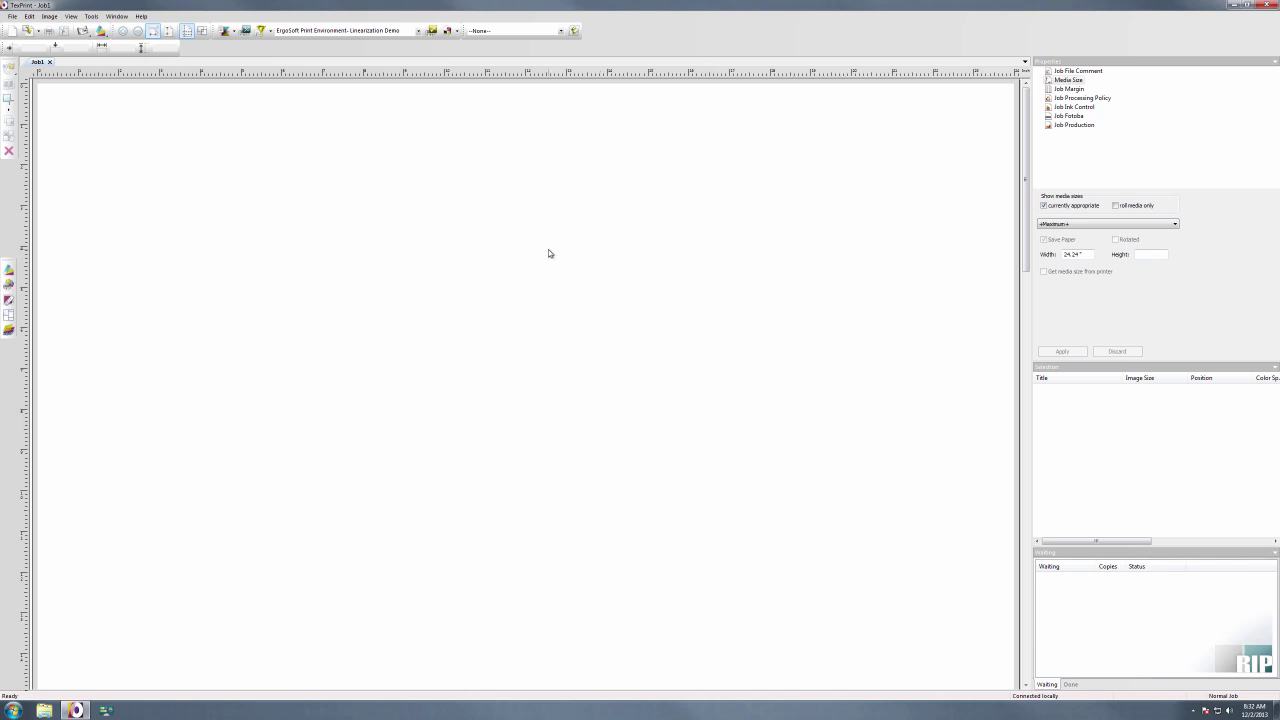
Step: In the application preferences, set the spectrophotometer type to X-Rite i1Pro and detect it over USB
click(94, 17)
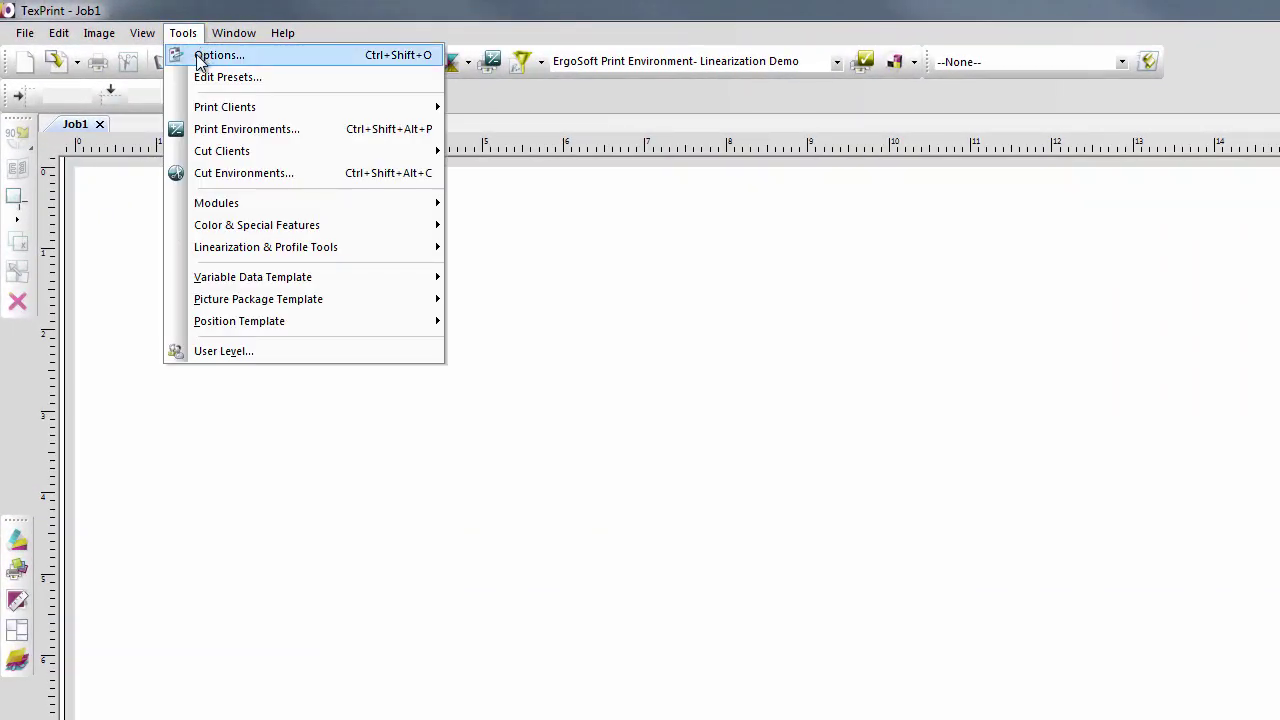
click(200, 55)
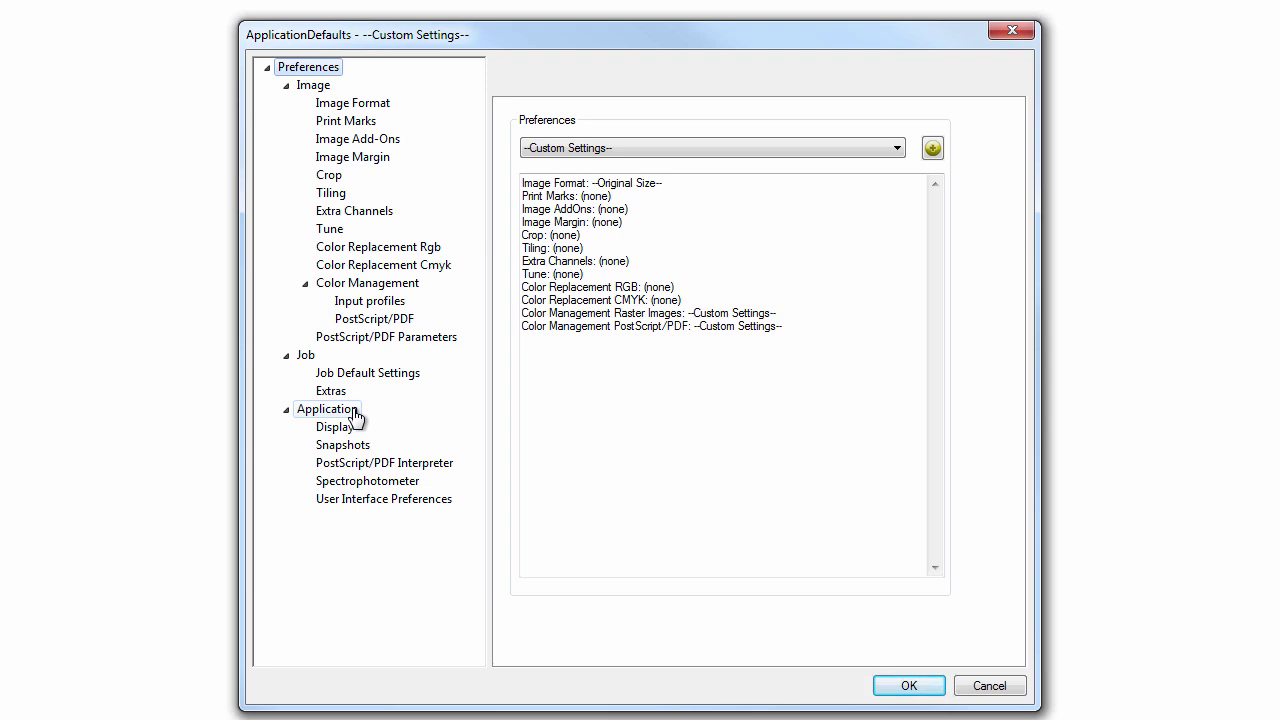
click(421, 490)
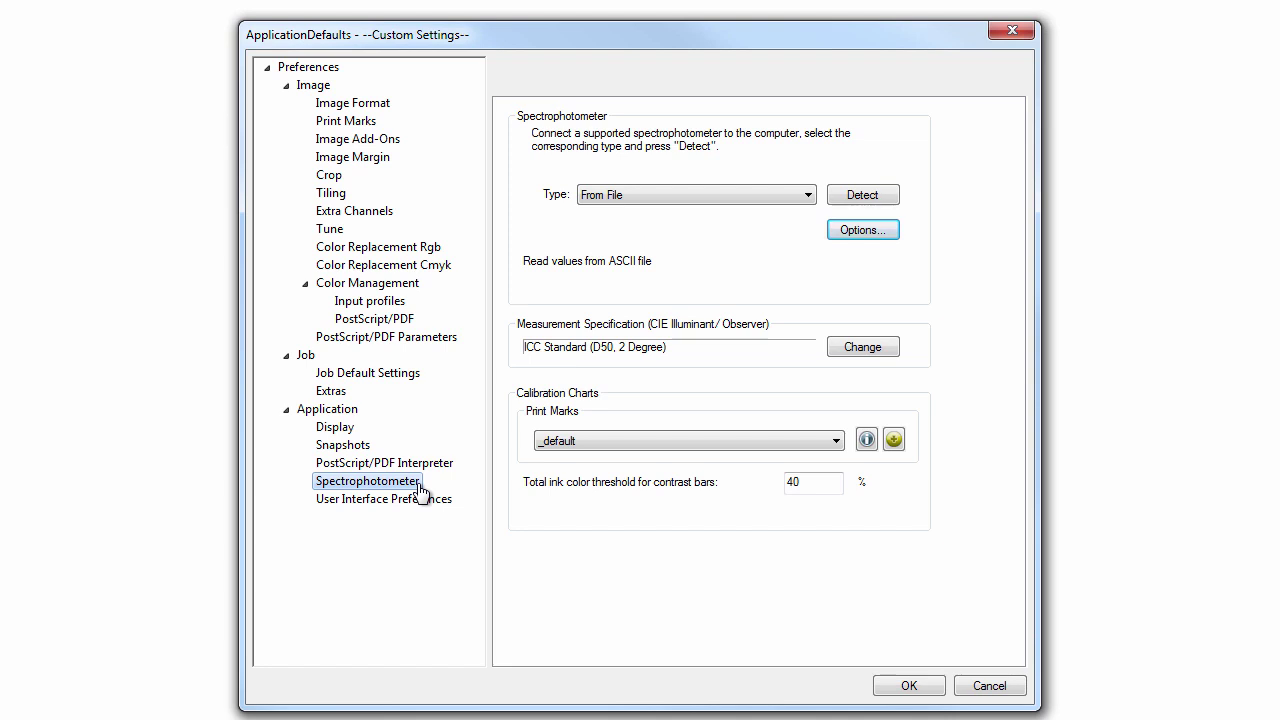
click(800, 198)
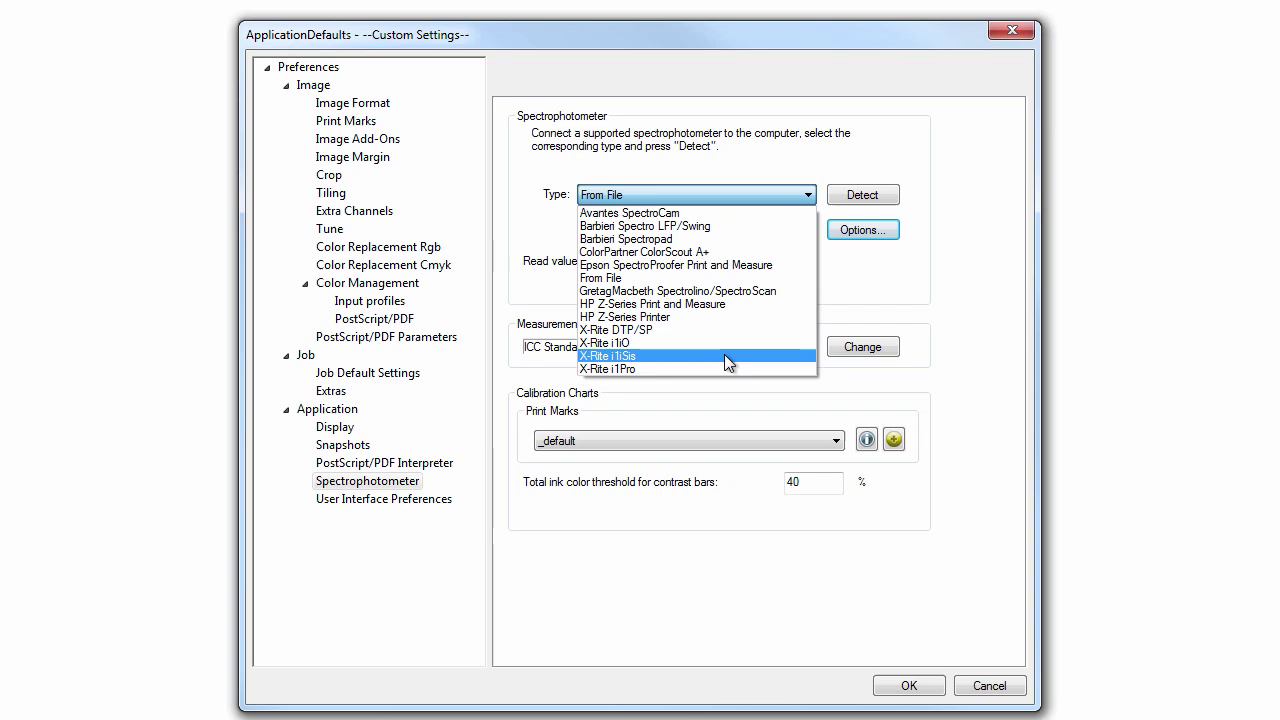
click(769, 367)
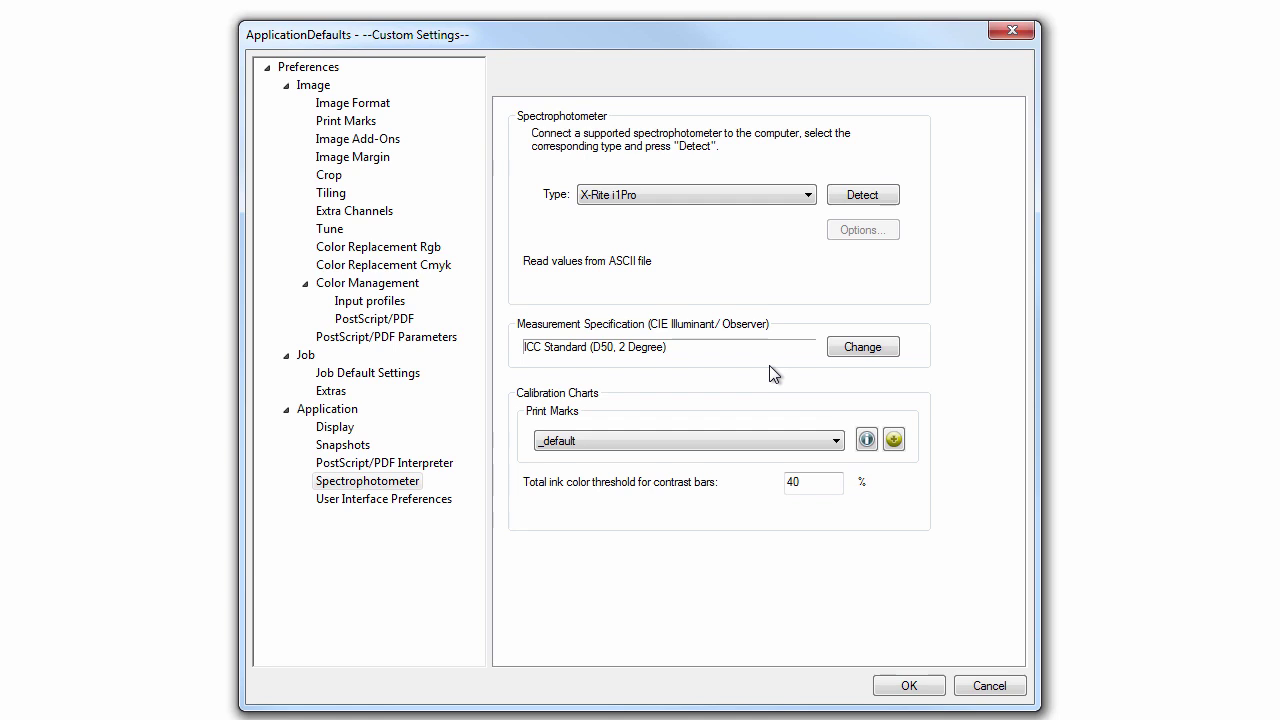
click(894, 191)
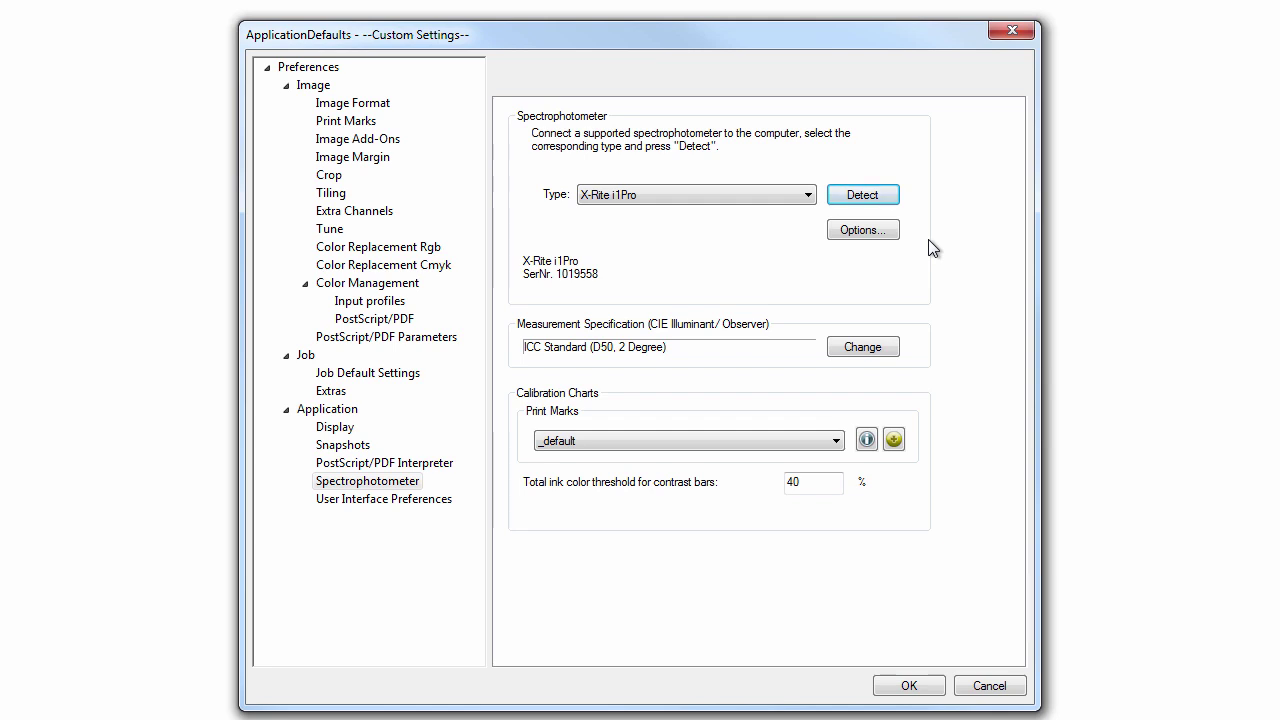
Step: Confirm the i1Pro preferences and show the toolbar's linearization and profile tools list
click(935, 688)
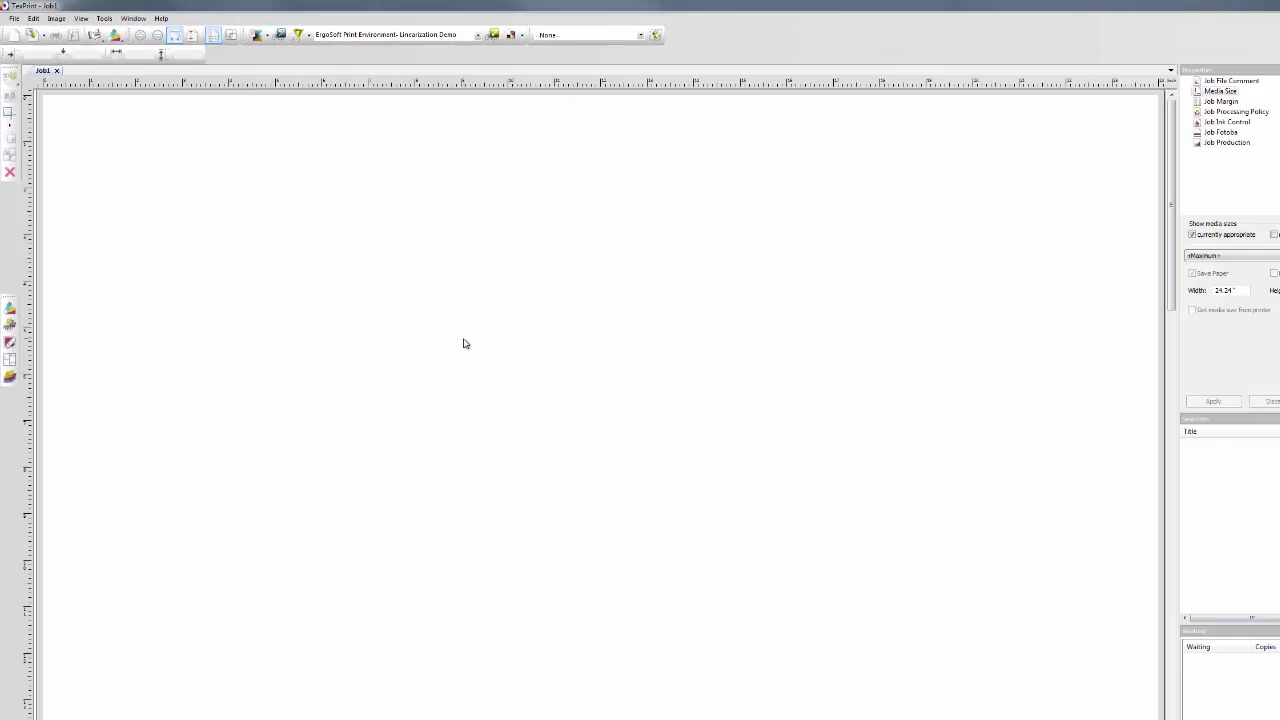
click(184, 33)
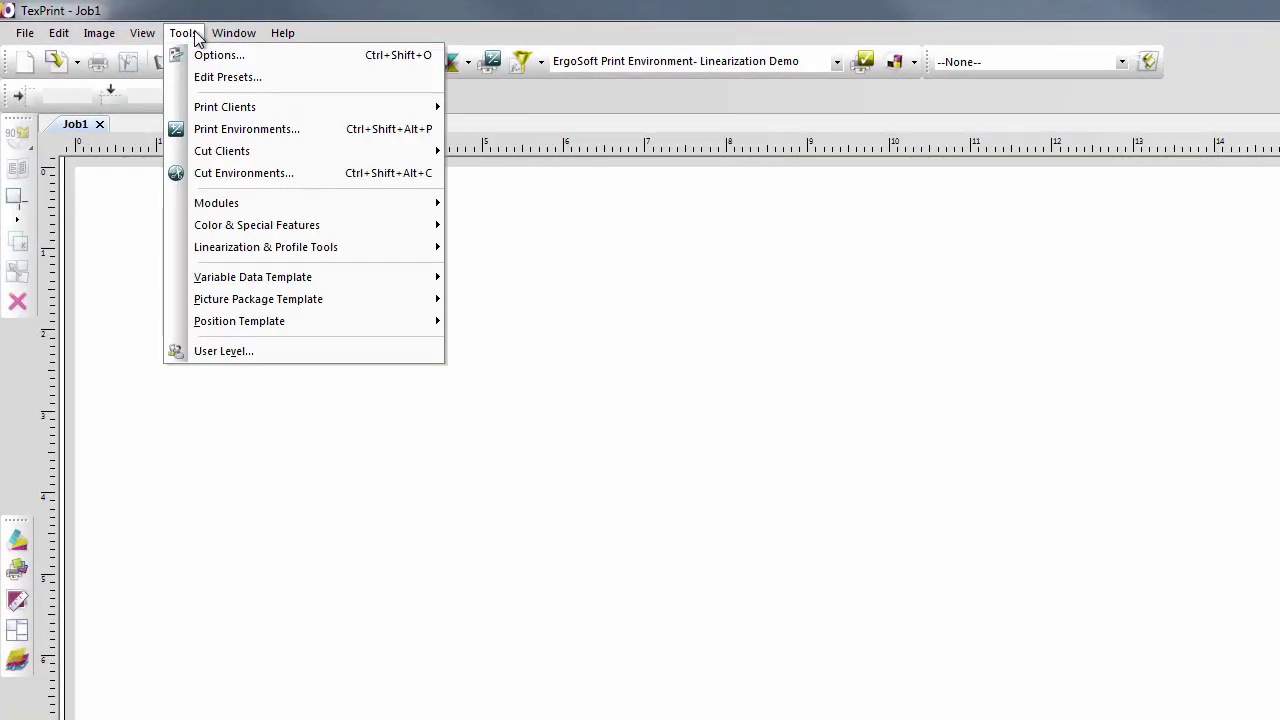
mouse_move(357, 245)
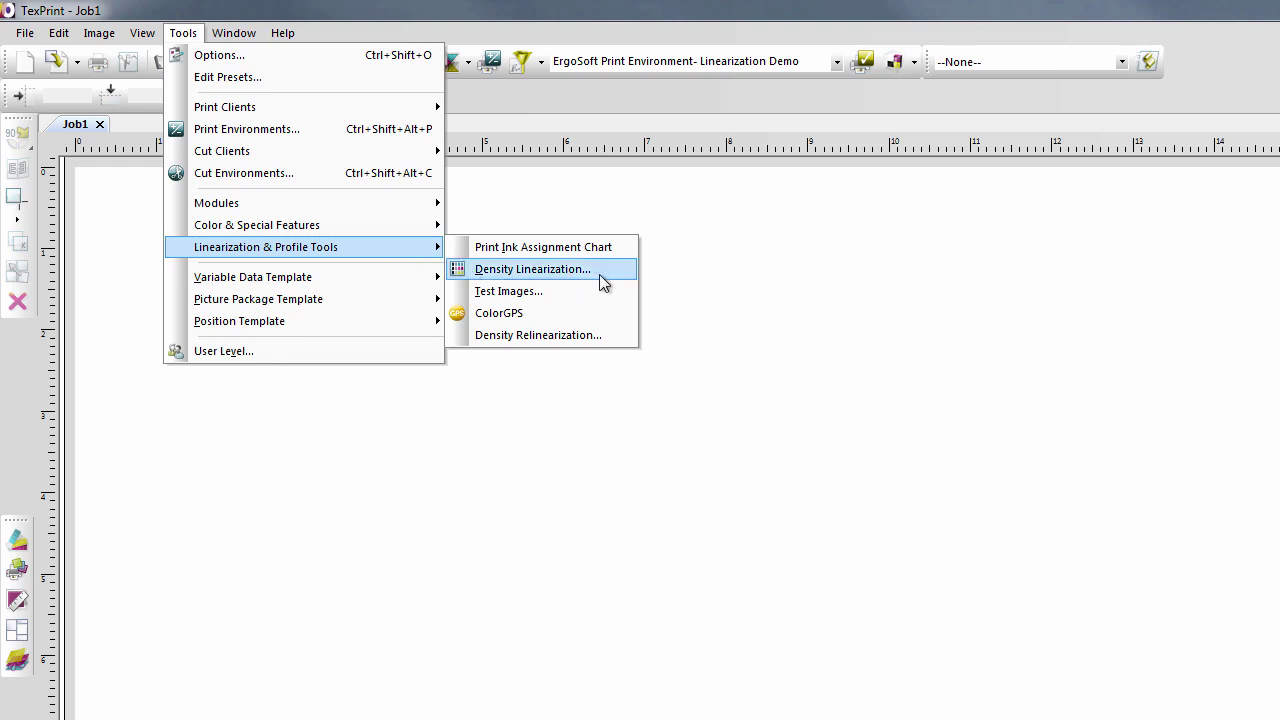
click(914, 65)
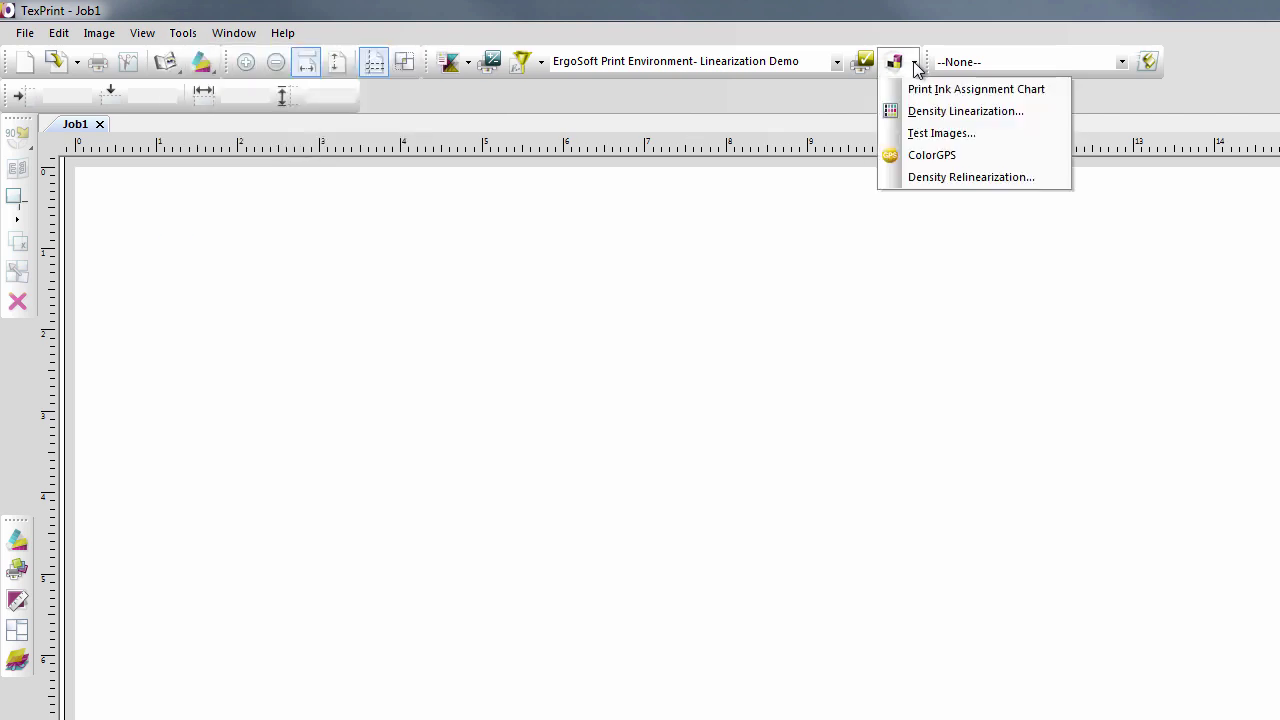
Step: Launch Density Linearization and pick 'standard adjustment for low resolution' as the initial values
click(1031, 115)
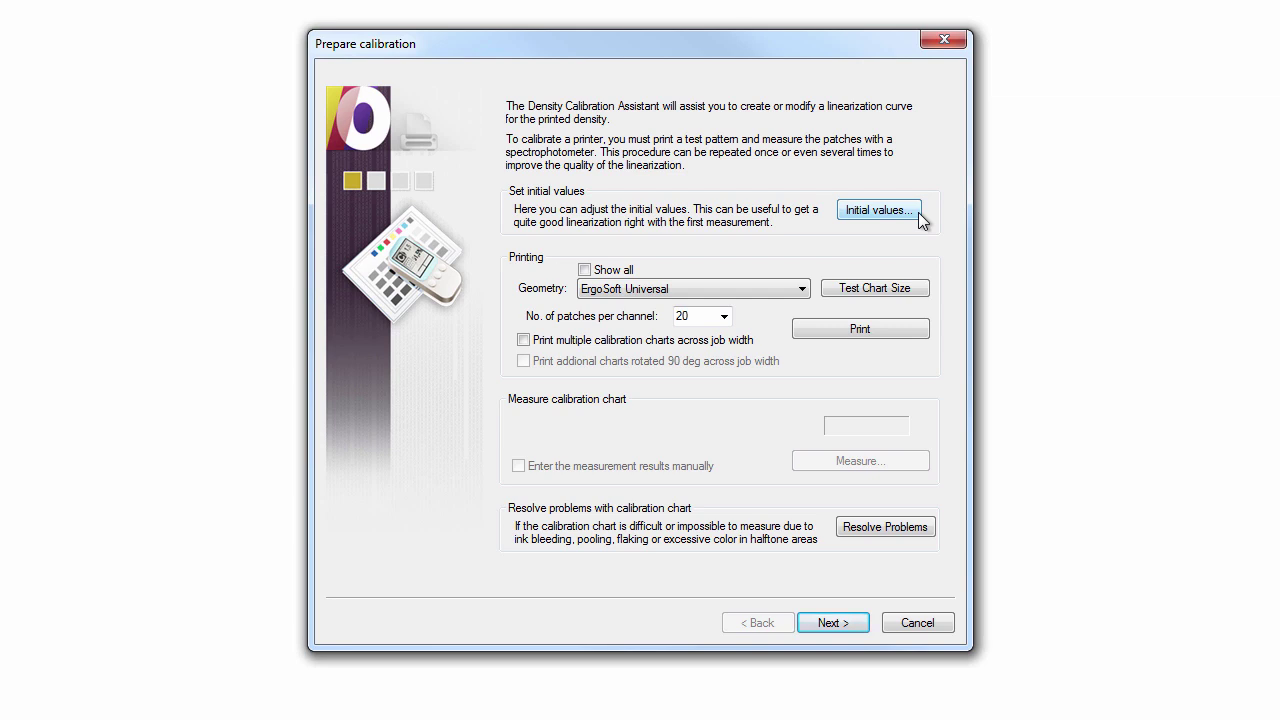
click(919, 214)
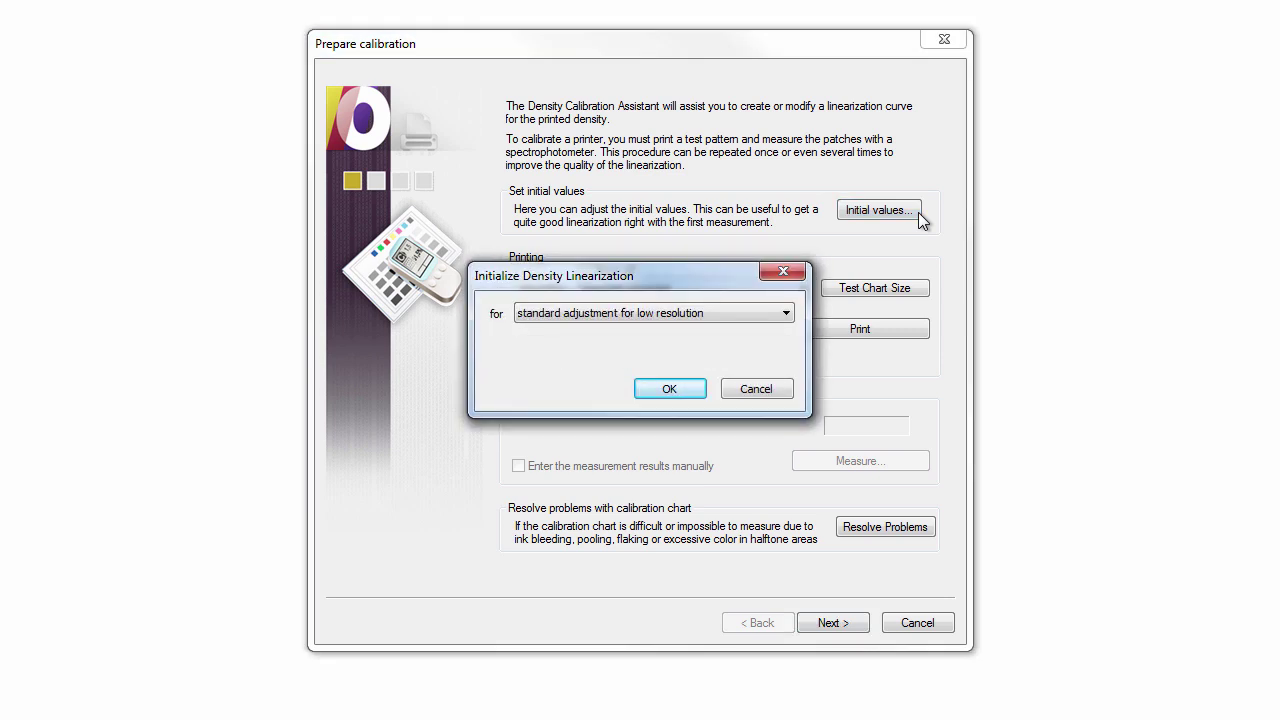
click(785, 313)
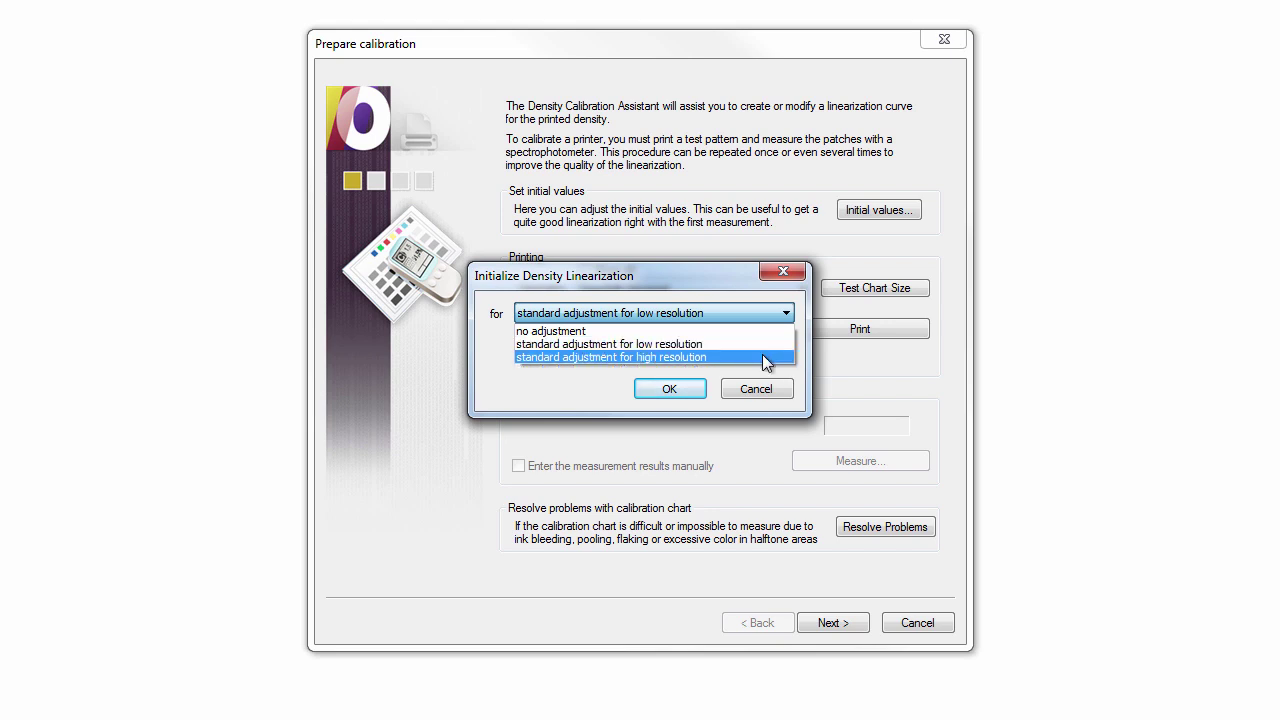
click(763, 345)
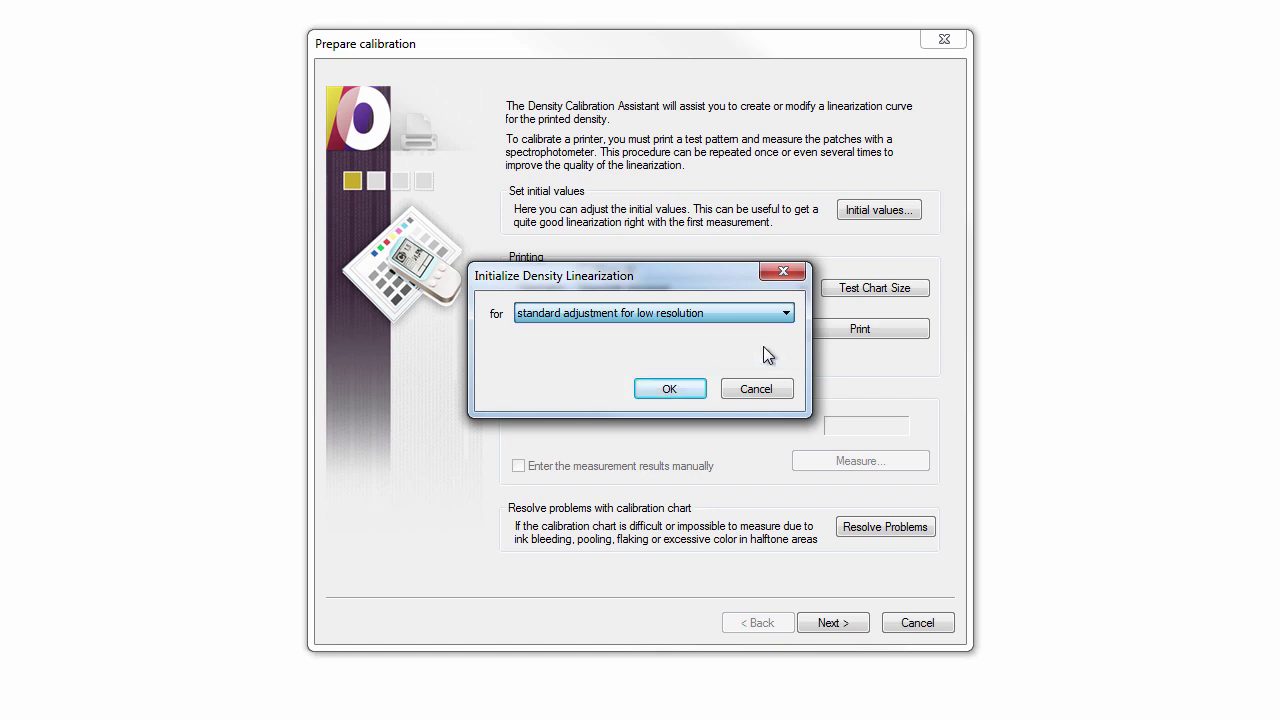
Step: Apply the low-resolution initial values, then use X-Rite i1Pro 2 (ruler) geometry with 24 patches per channel
click(694, 383)
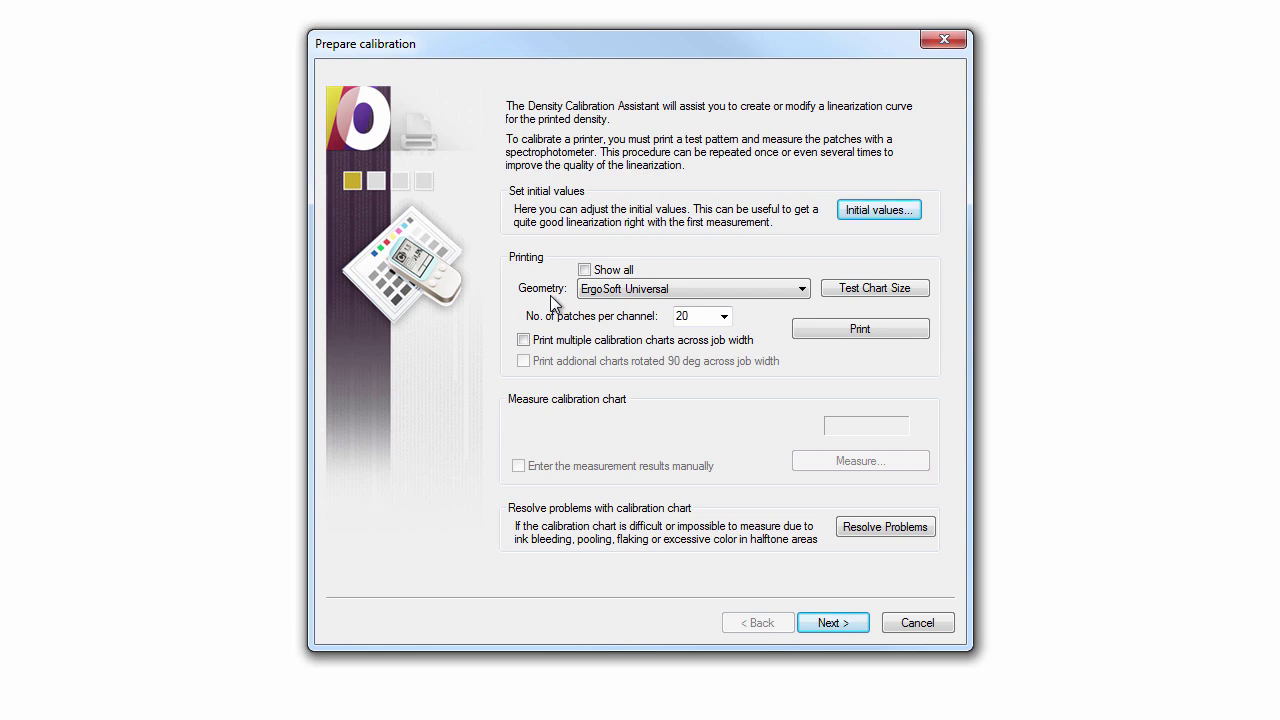
click(752, 289)
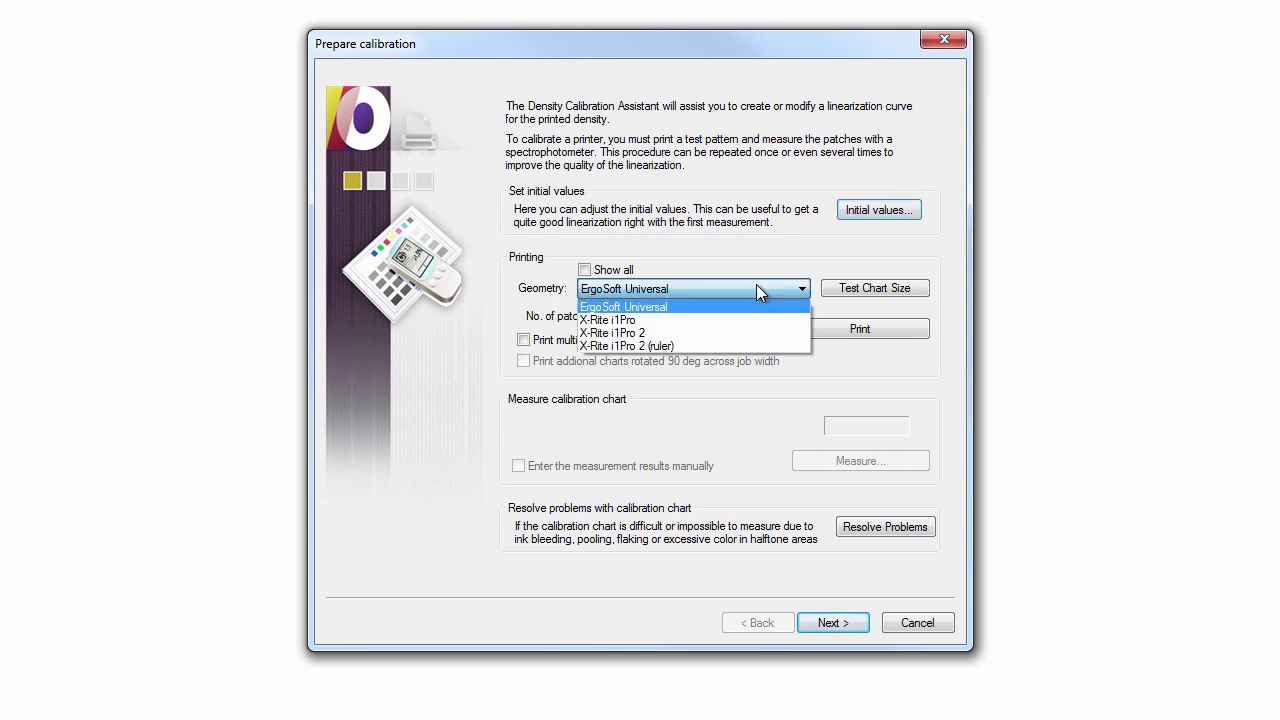
click(705, 345)
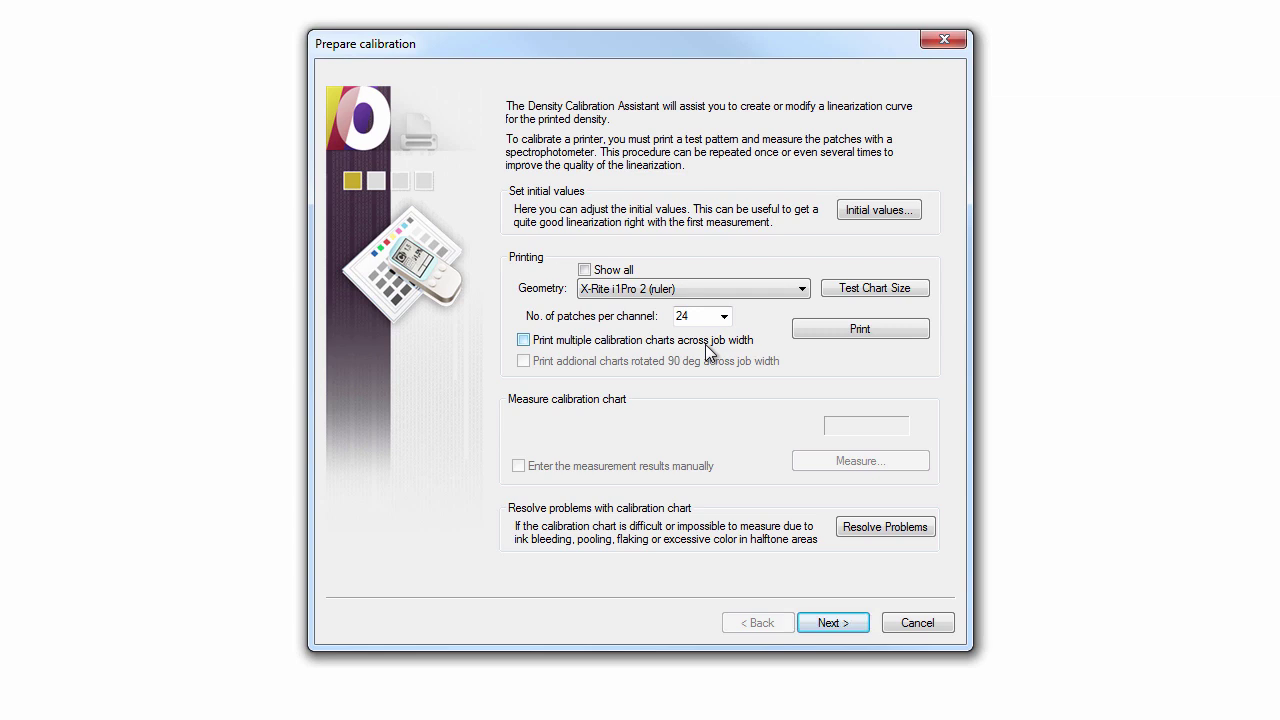
click(725, 316)
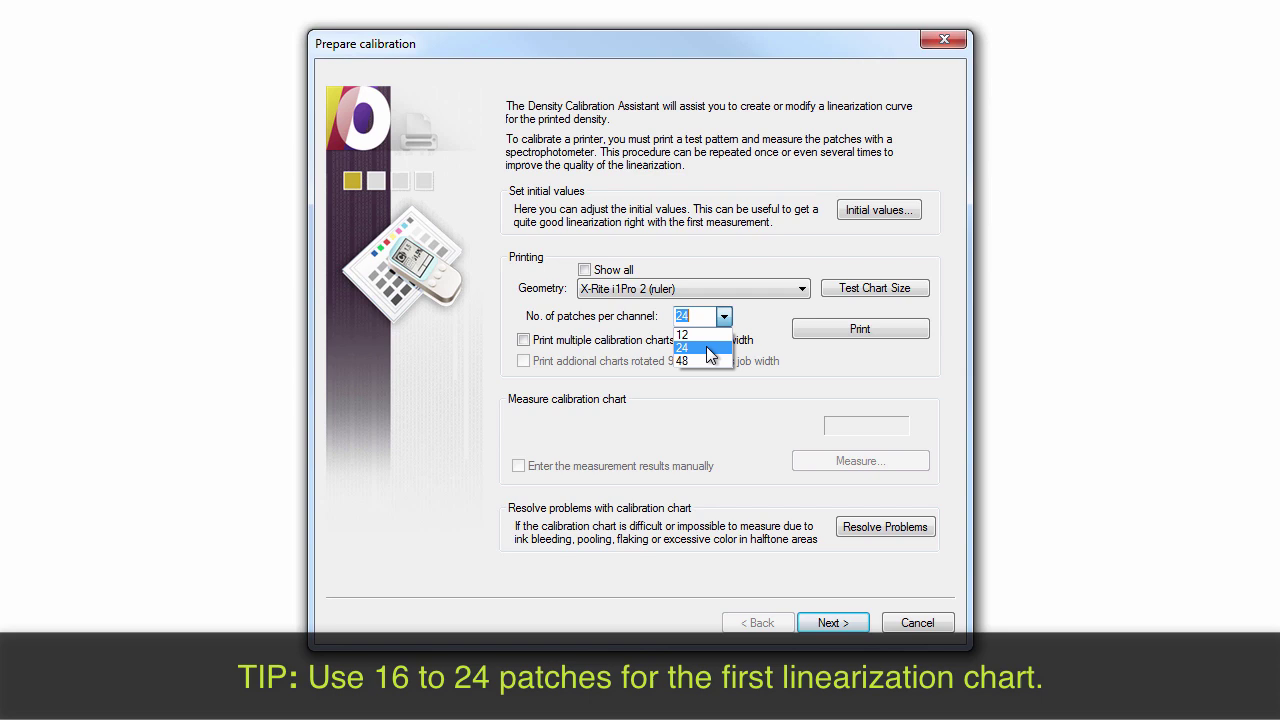
click(713, 349)
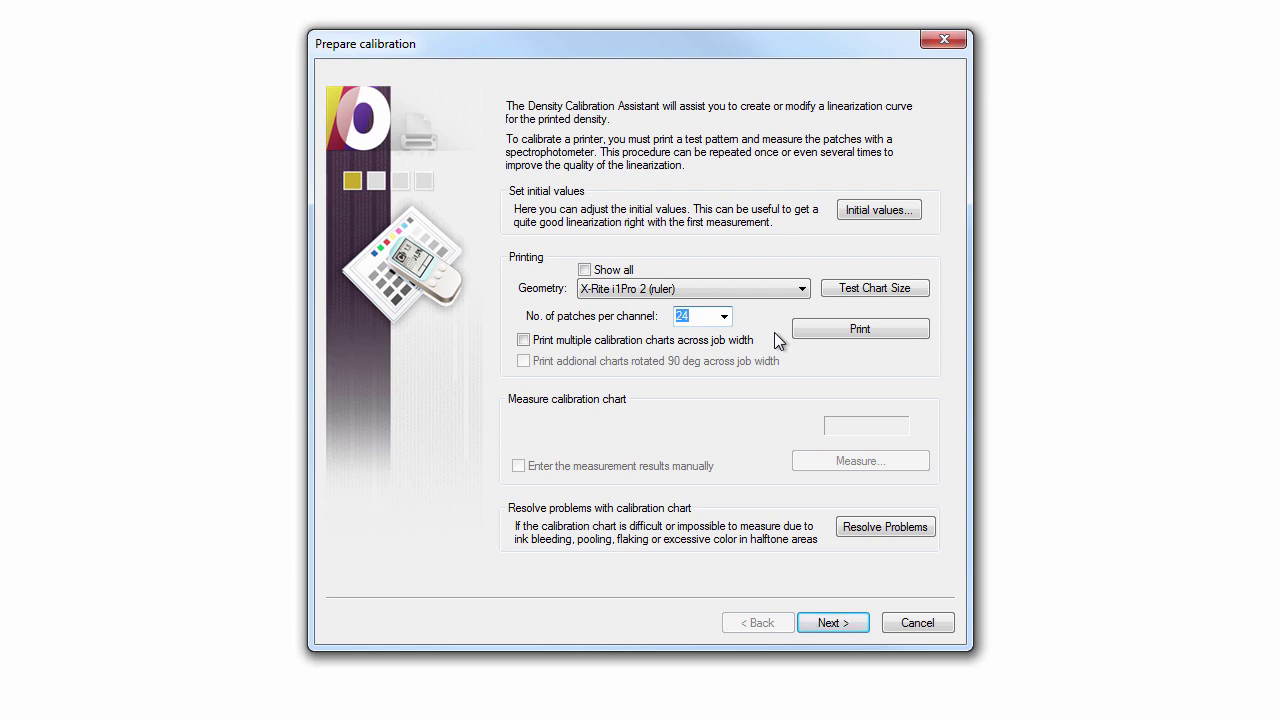
Step: Print the 24-patch density chart, then close the assistant and save the unmeasured test pattern
click(824, 328)
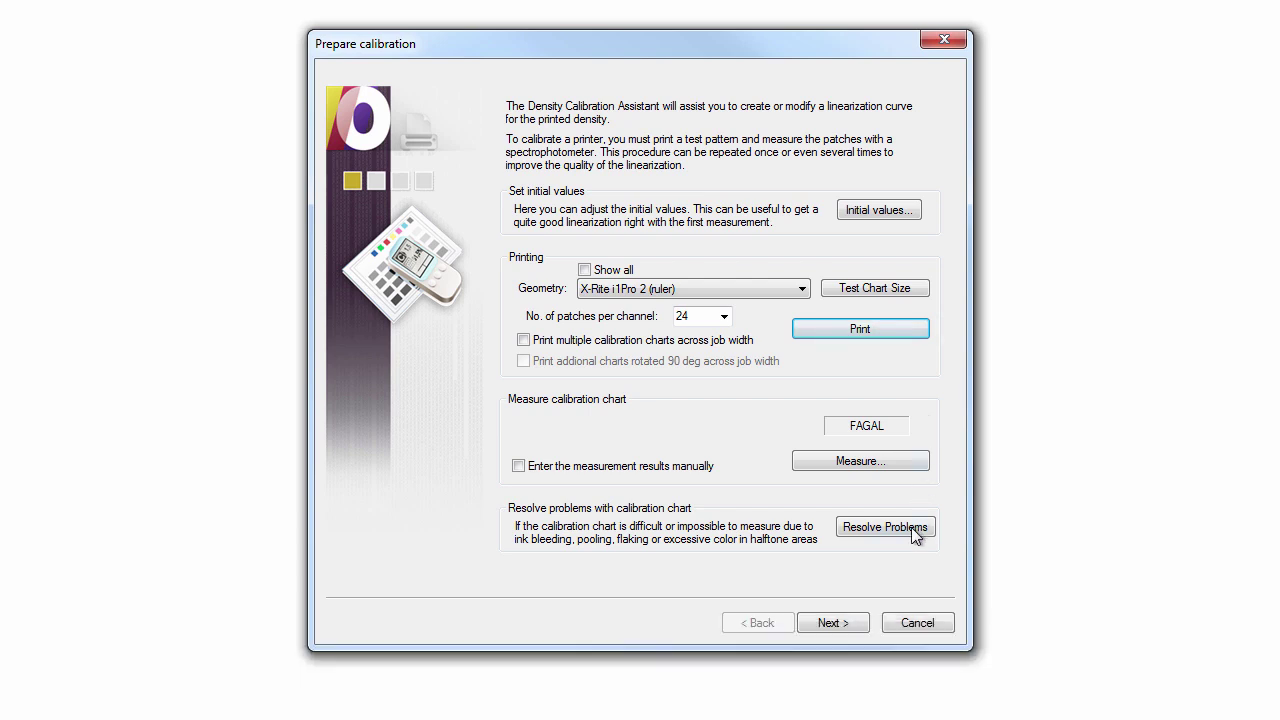
click(928, 619)
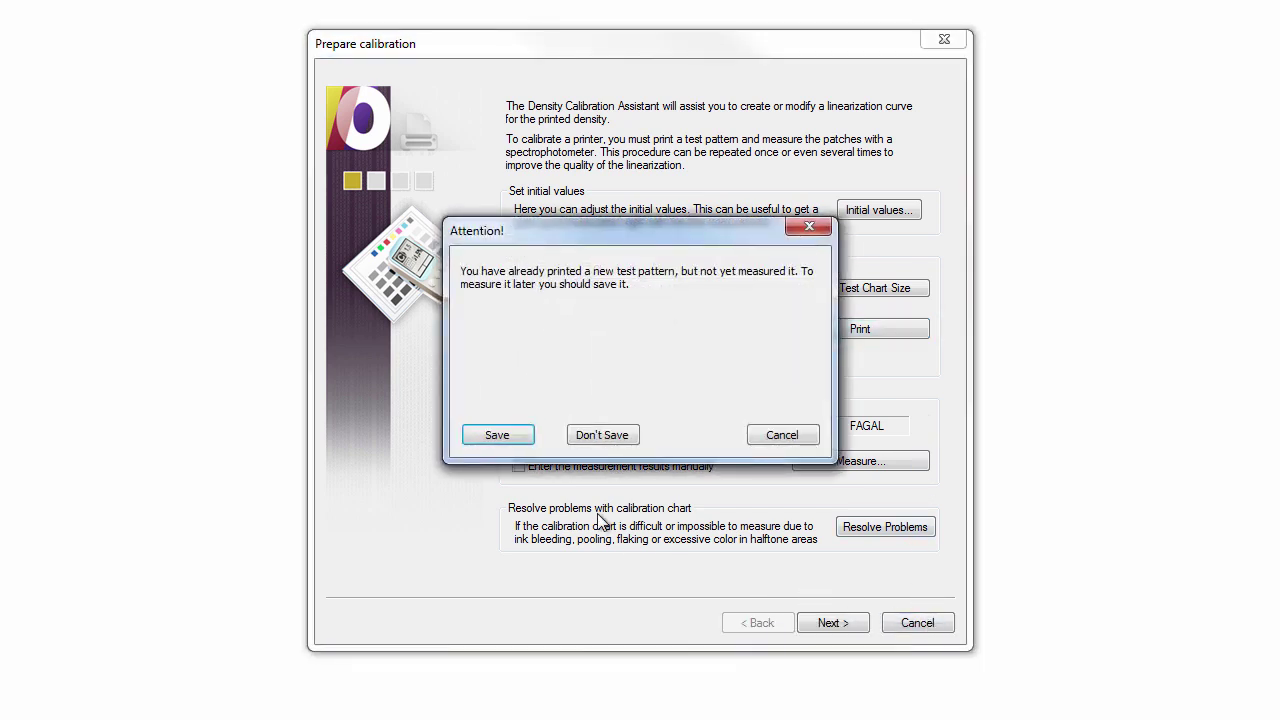
click(499, 435)
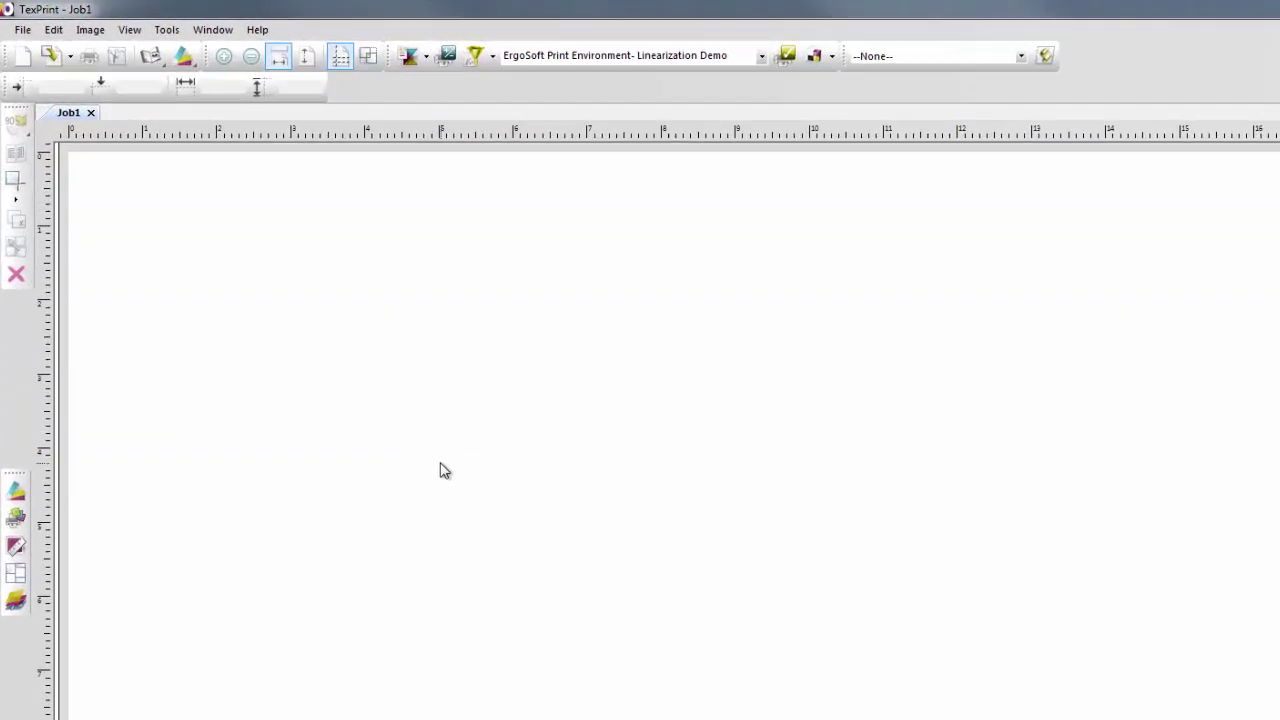
Step: Reopen Density Linearization from Tools > Linearization & Profile Tools, with the saved chart listed
click(184, 34)
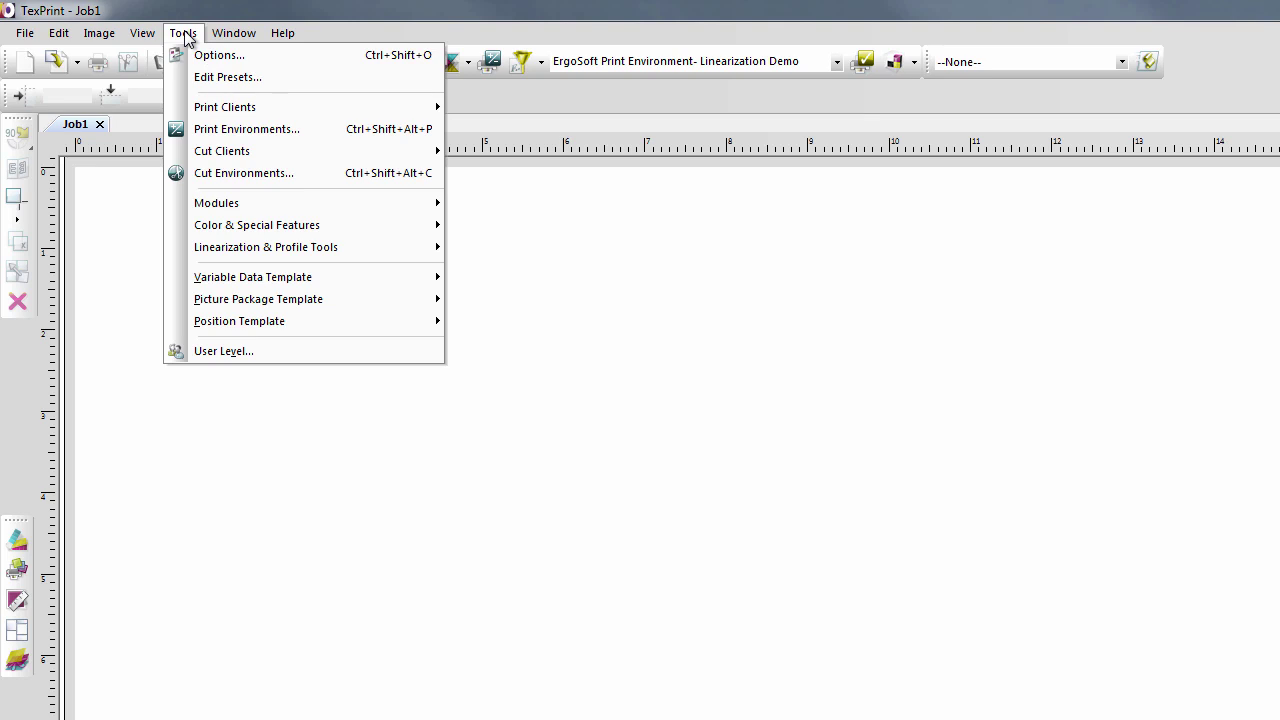
mouse_move(371, 252)
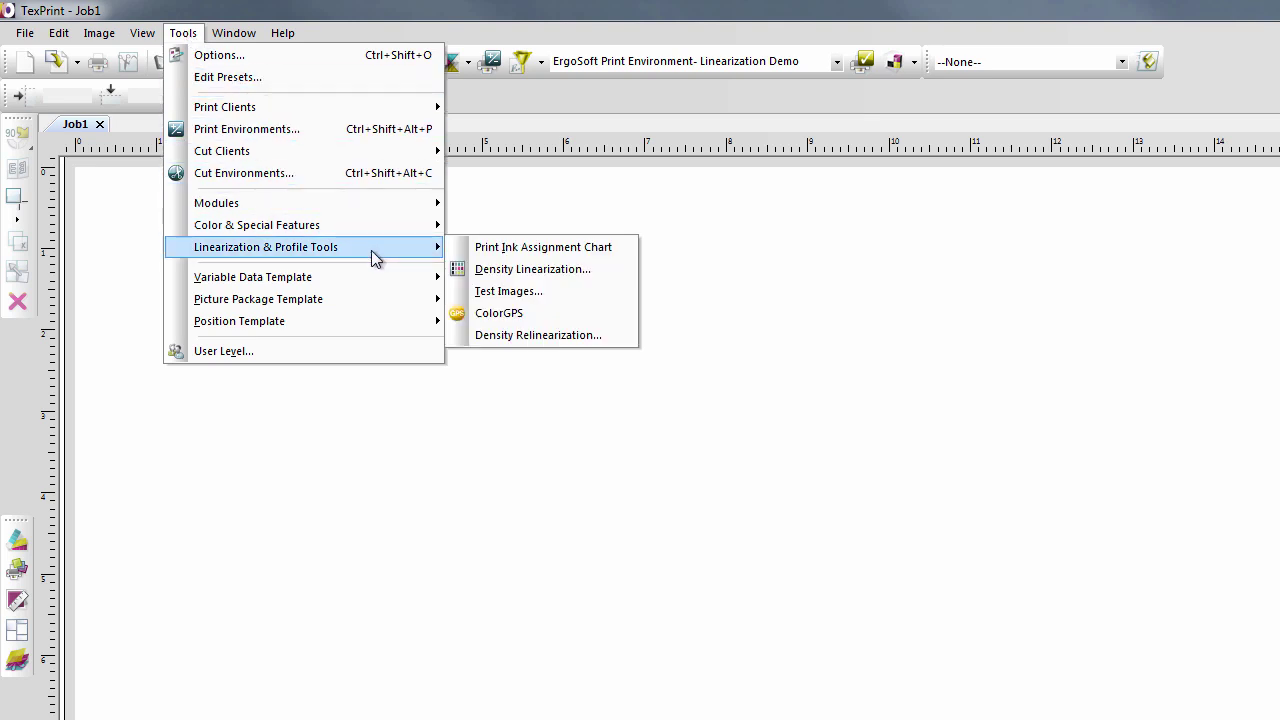
click(596, 269)
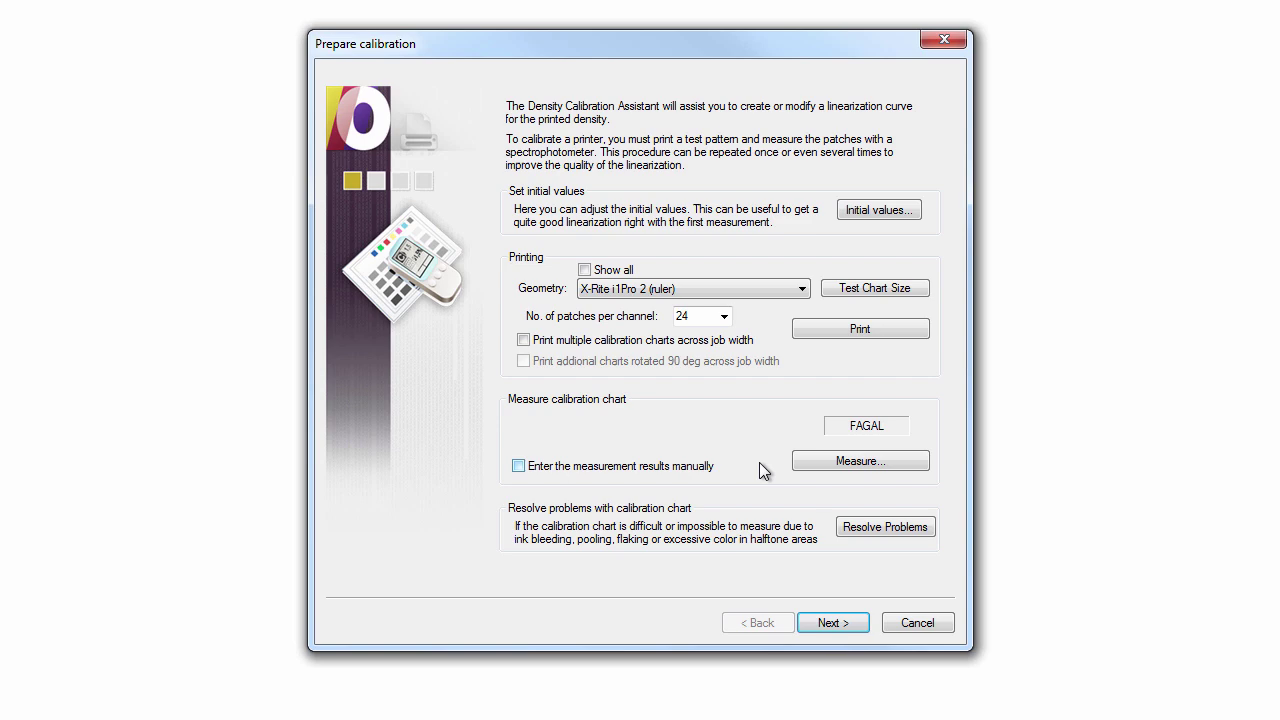
Step: Open Manage Measurements for the FAGAL chart and start a measurement to get the calibration prompt
click(920, 460)
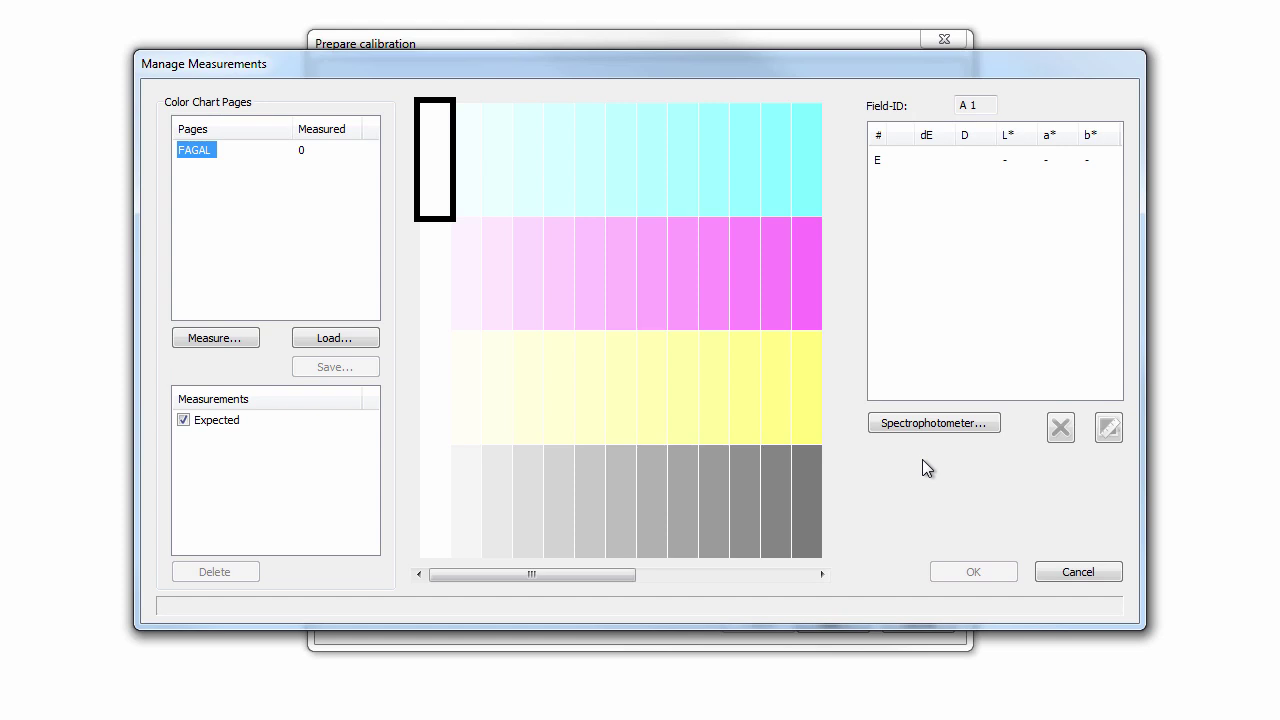
click(252, 336)
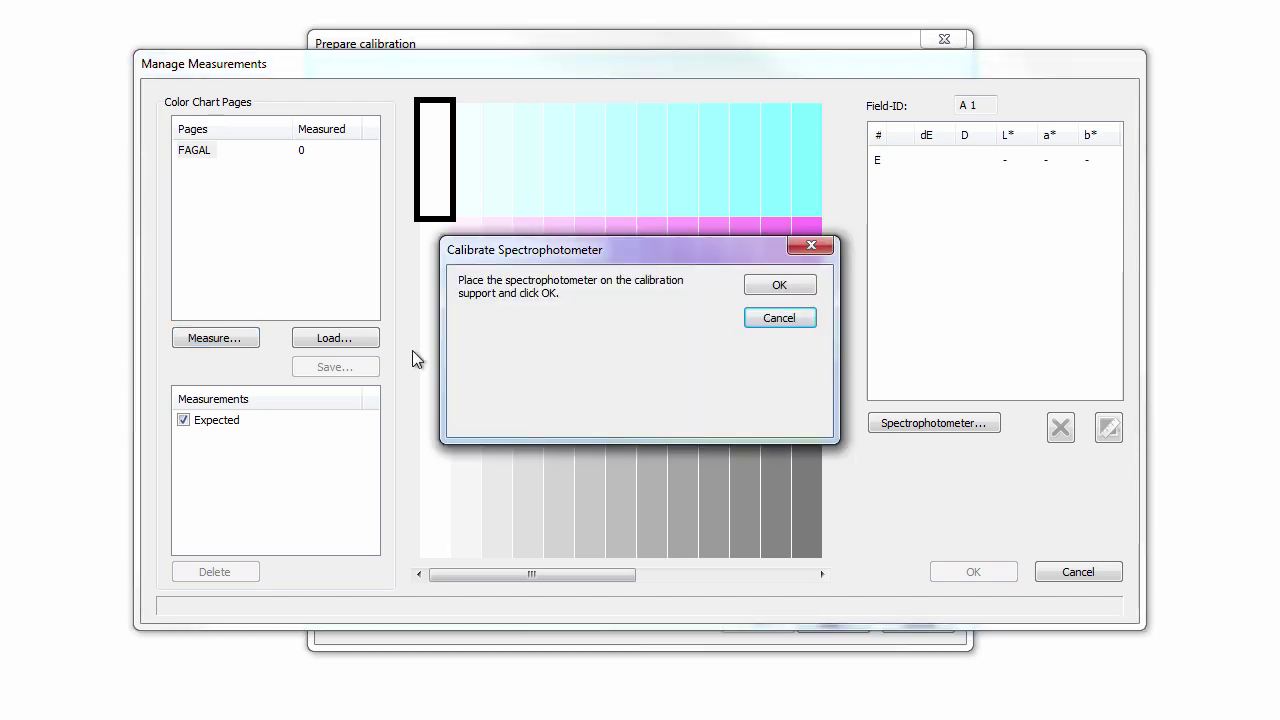
Step: Calibrate the spectrophotometer and accept the completed scan of all four FAGAL strips
click(805, 287)
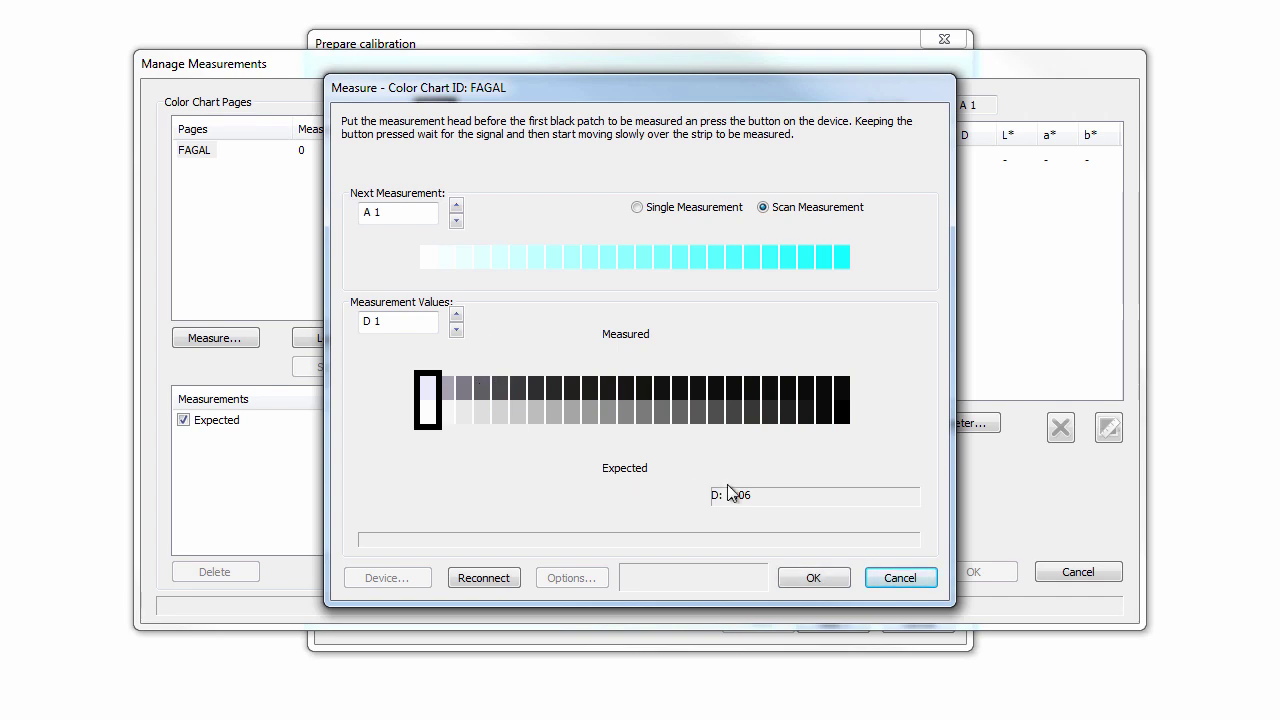
click(805, 577)
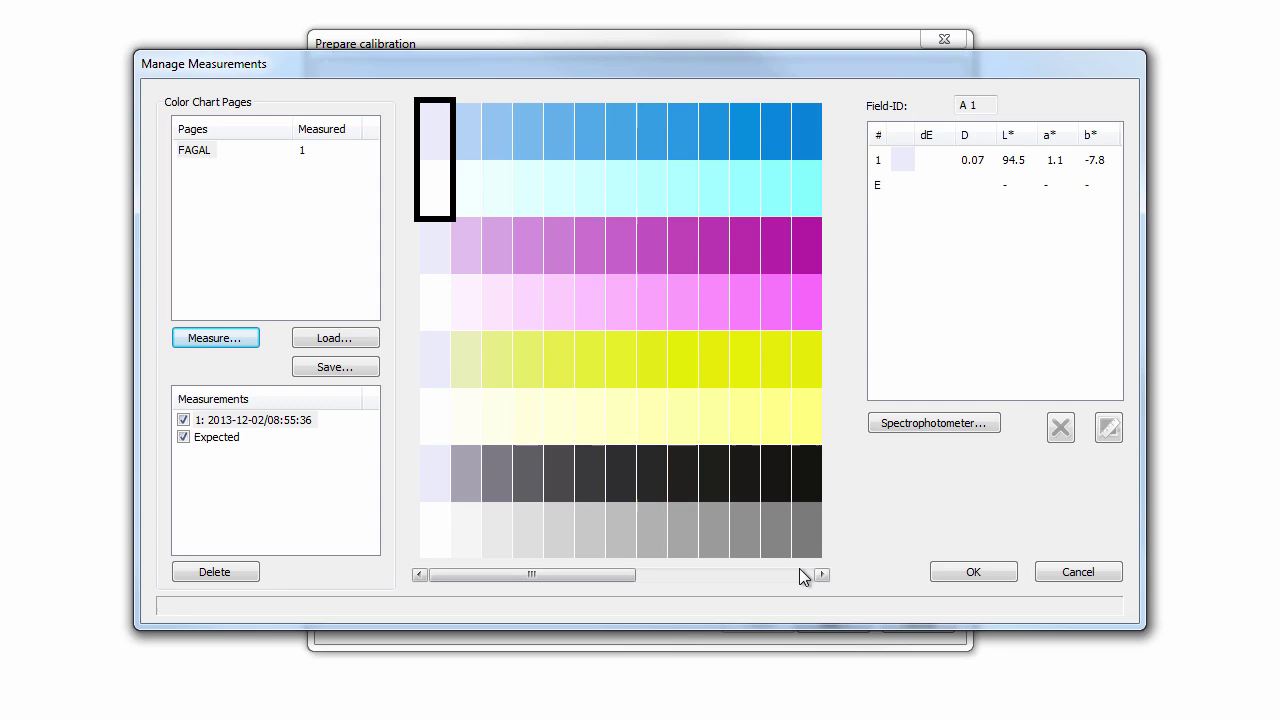
Step: Save the first measurement as FAGAL in Color Exchange Format, then measure the chart a second time
click(370, 374)
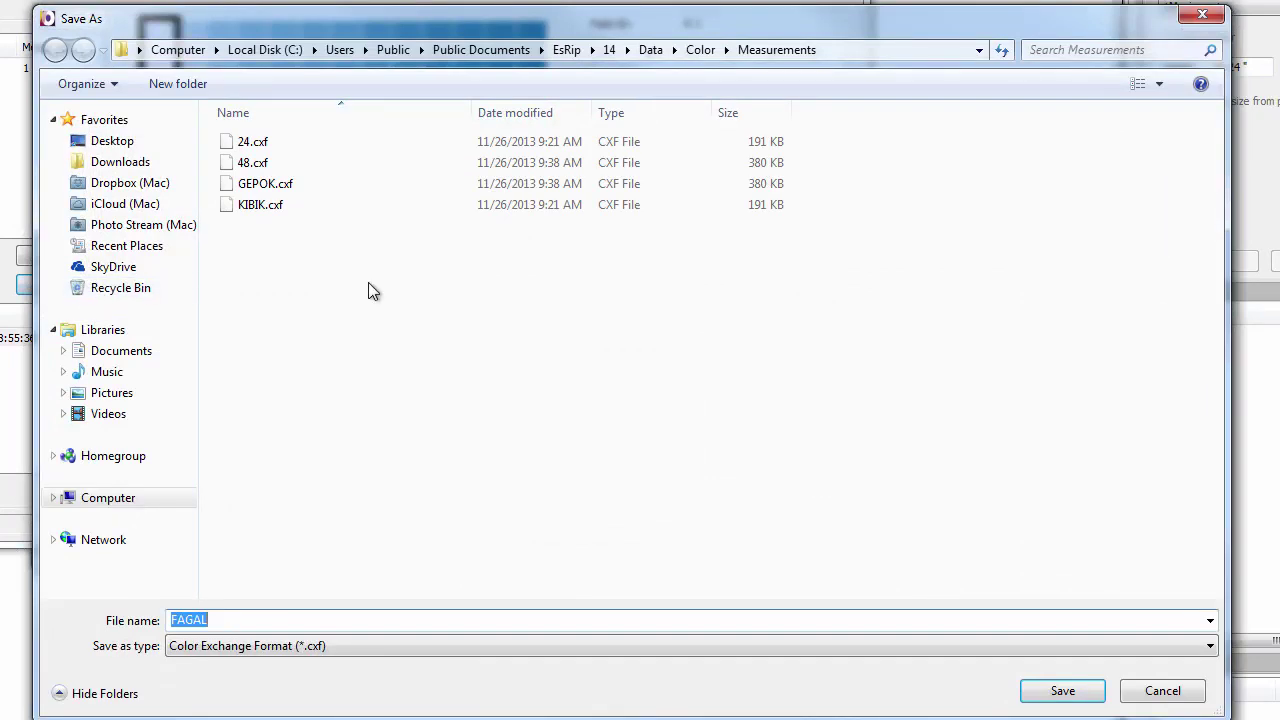
click(1097, 694)
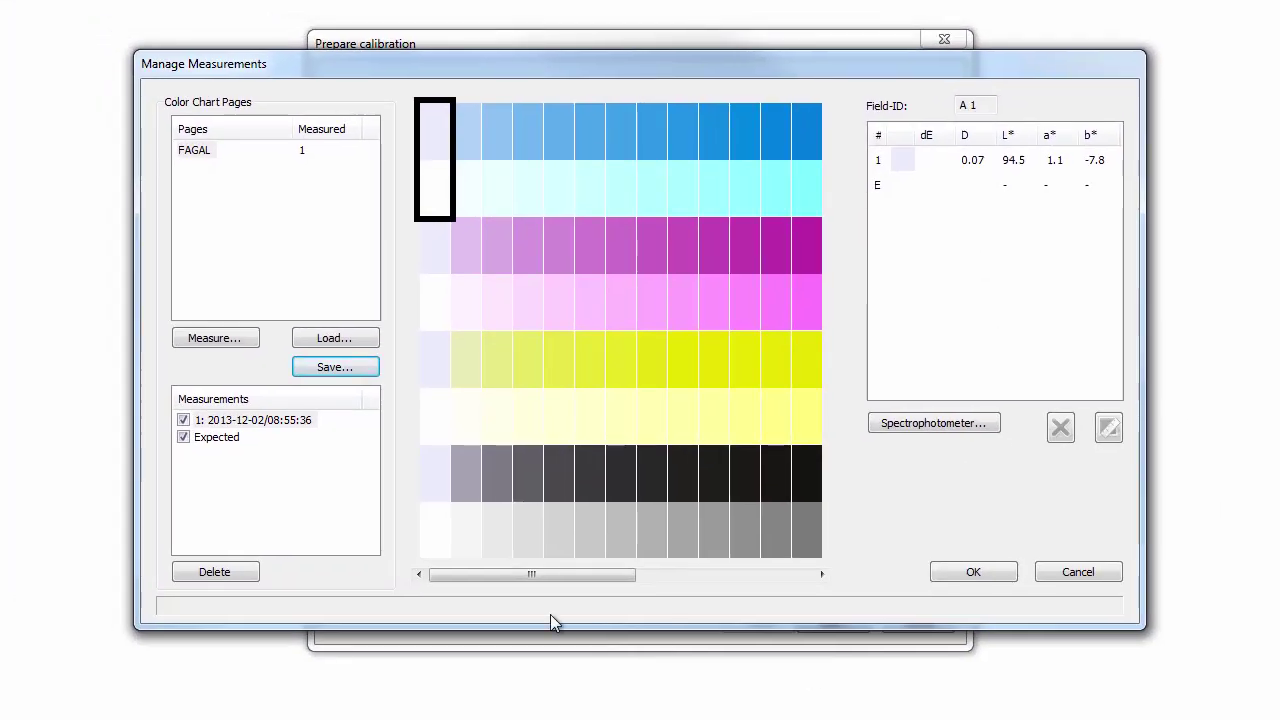
click(250, 342)
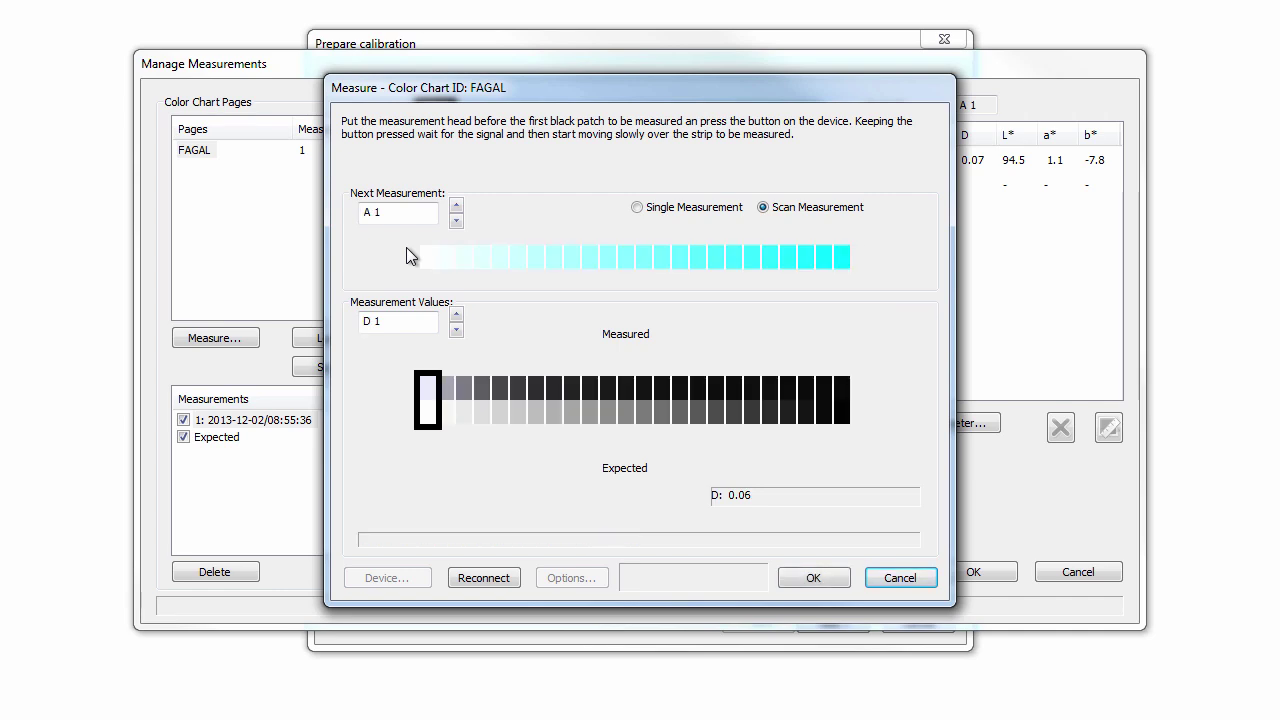
Step: Accept the second scan, replace FAGAL.cxf with both measurements, and view the density results
click(814, 580)
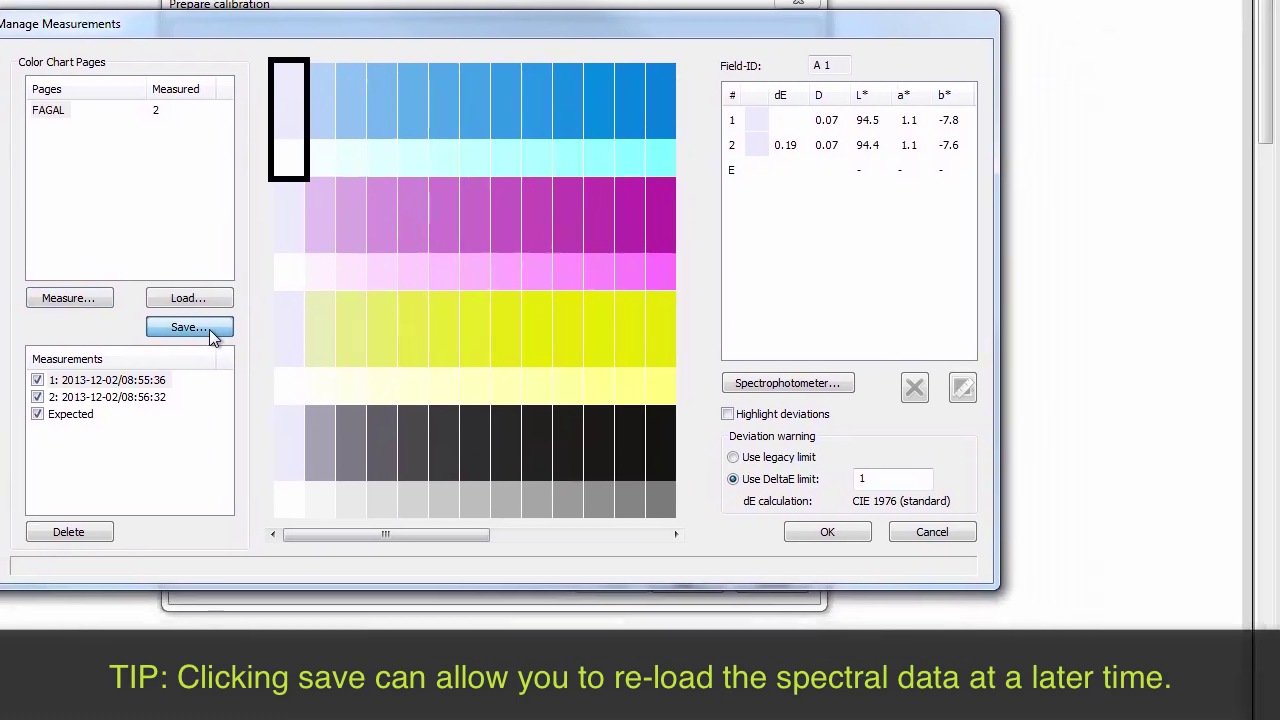
click(212, 337)
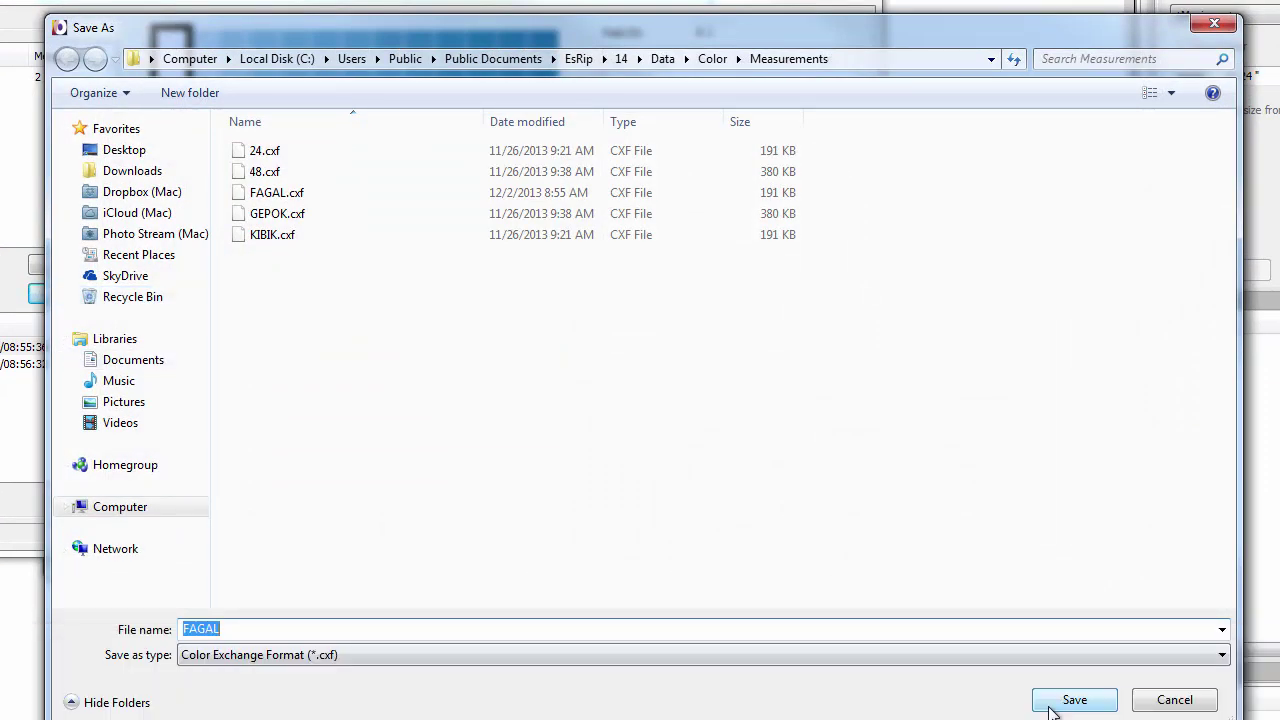
click(1052, 706)
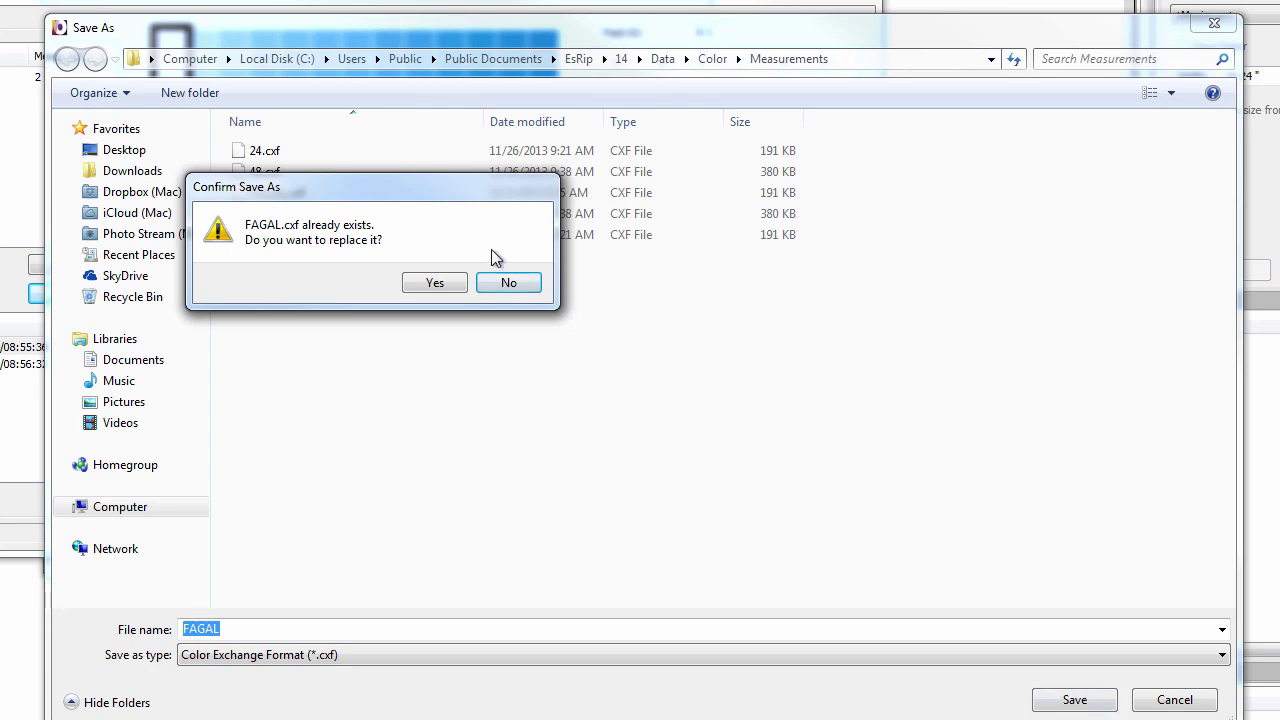
click(455, 285)
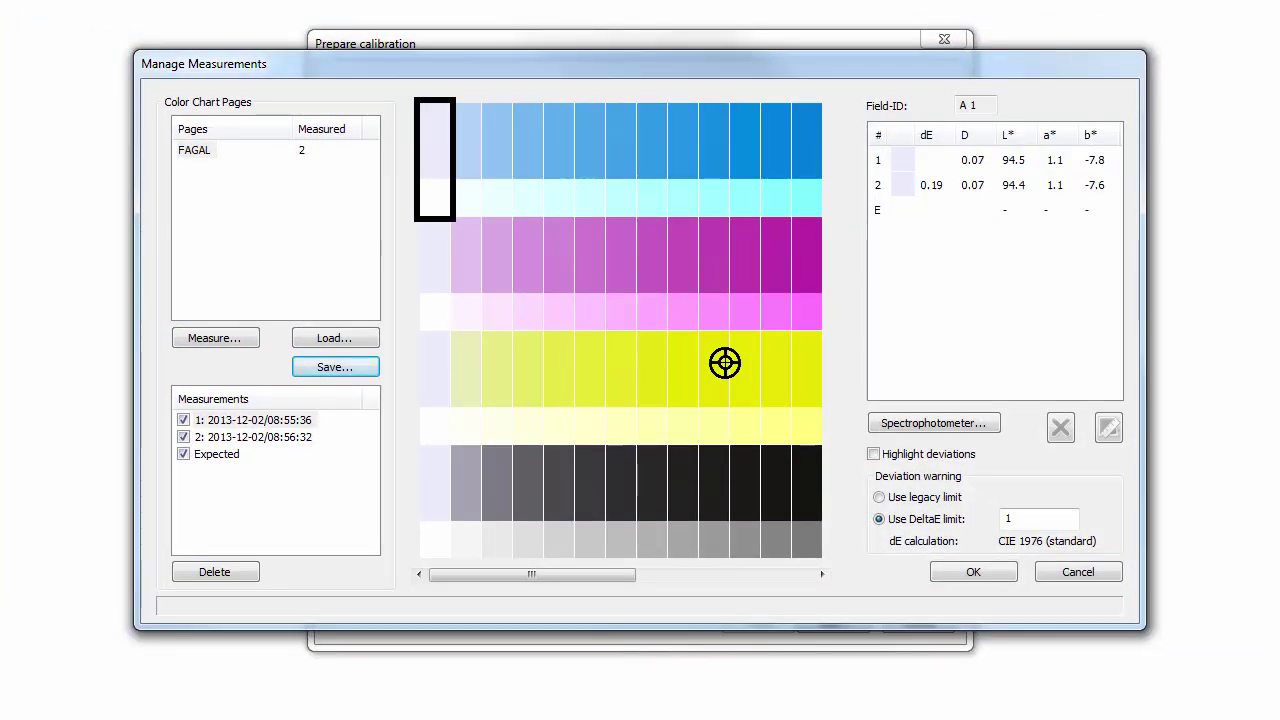
click(947, 575)
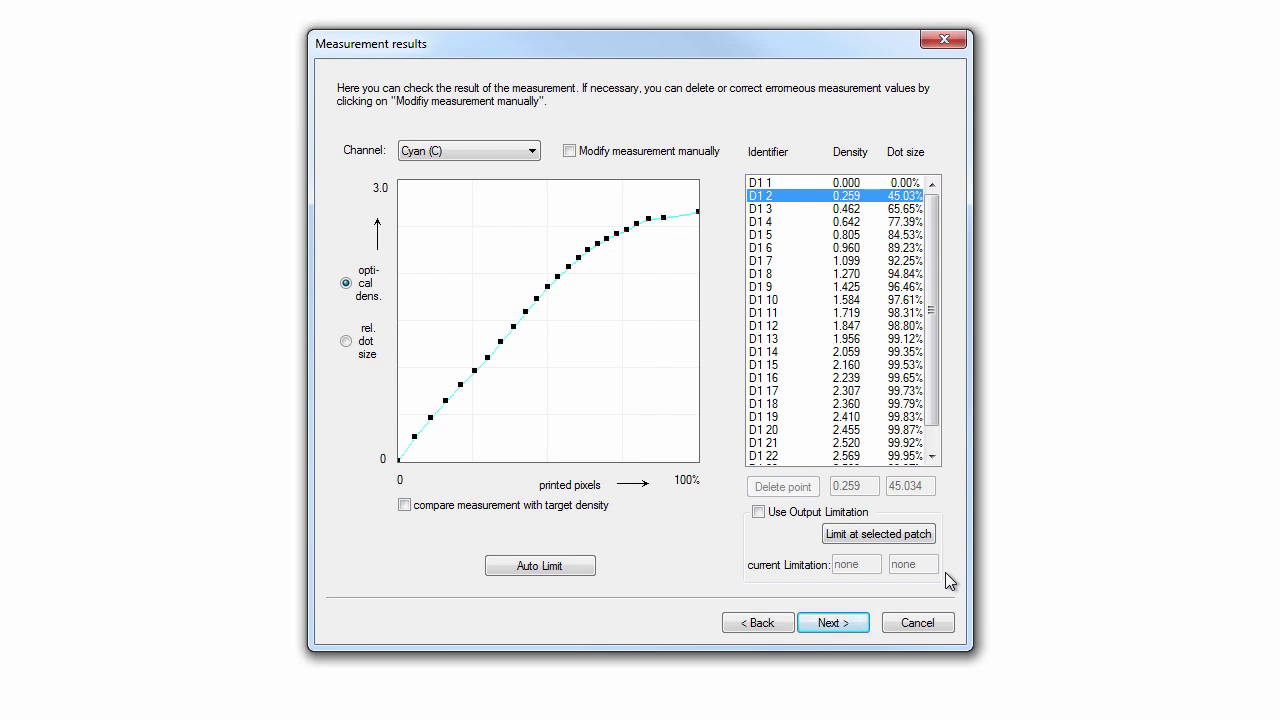
Step: Advance past the measurement results and target density settings to the Save page
click(866, 624)
click(866, 622)
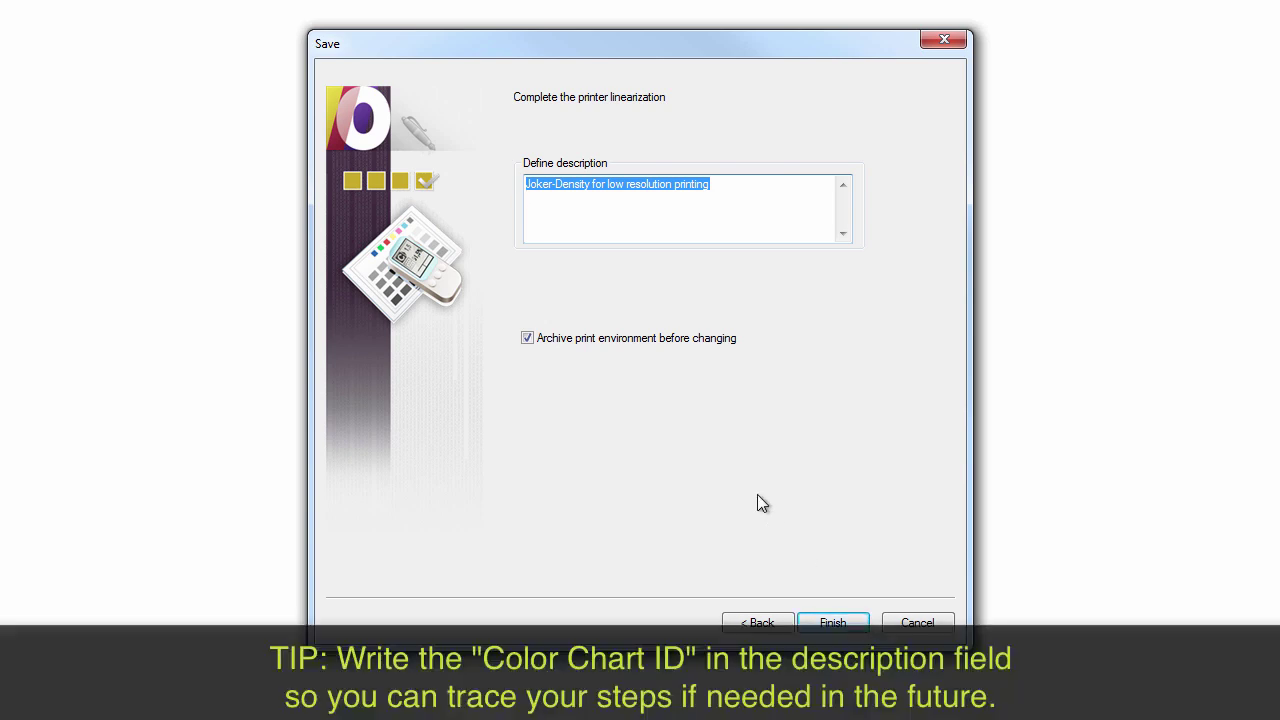
Step: Add the chart ID 'FAGAL' on a new line of the linearization description
click(755, 197)
text(FAGA)
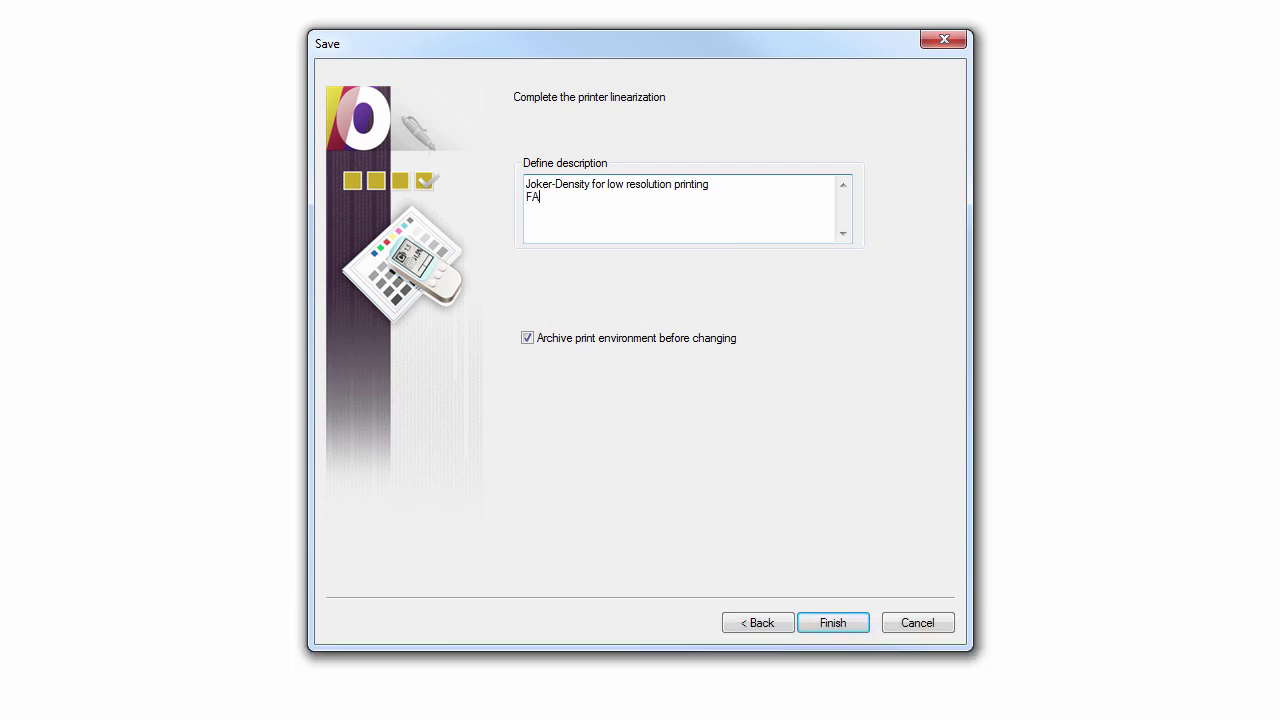
text(L)
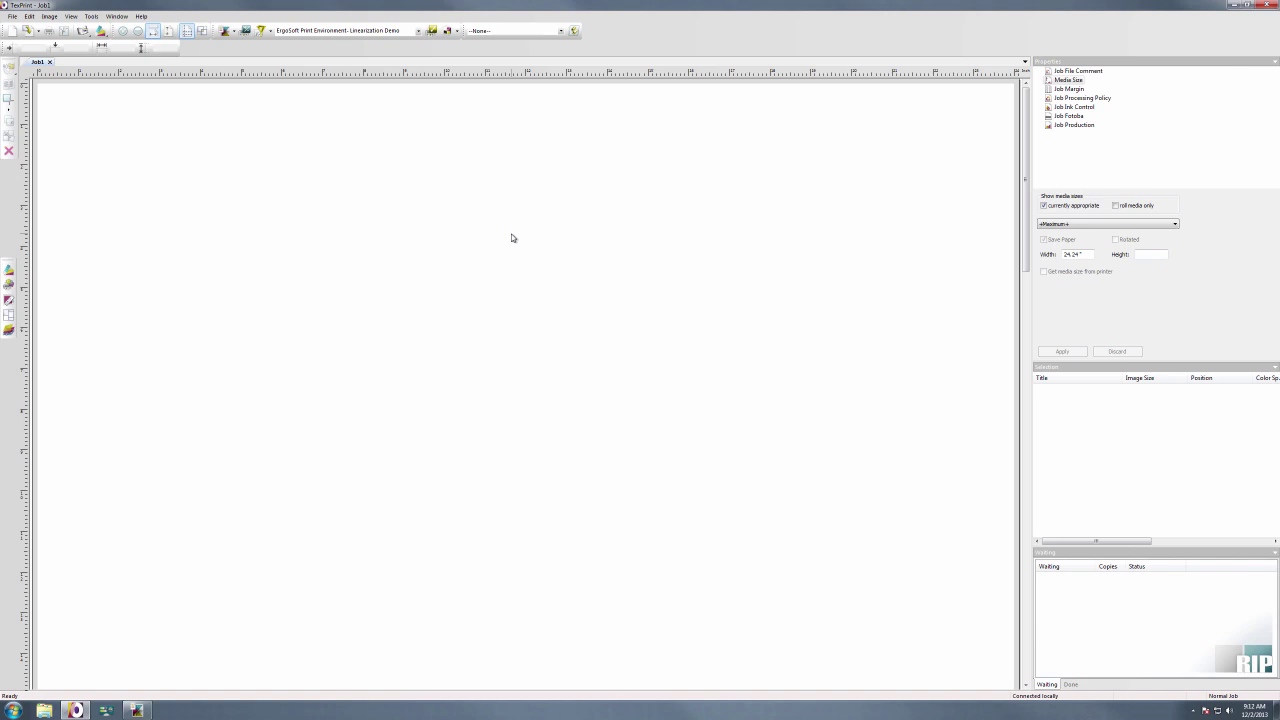
Step: Start Density Linearization from Tools > Linearization & Profile Tools
click(91, 17)
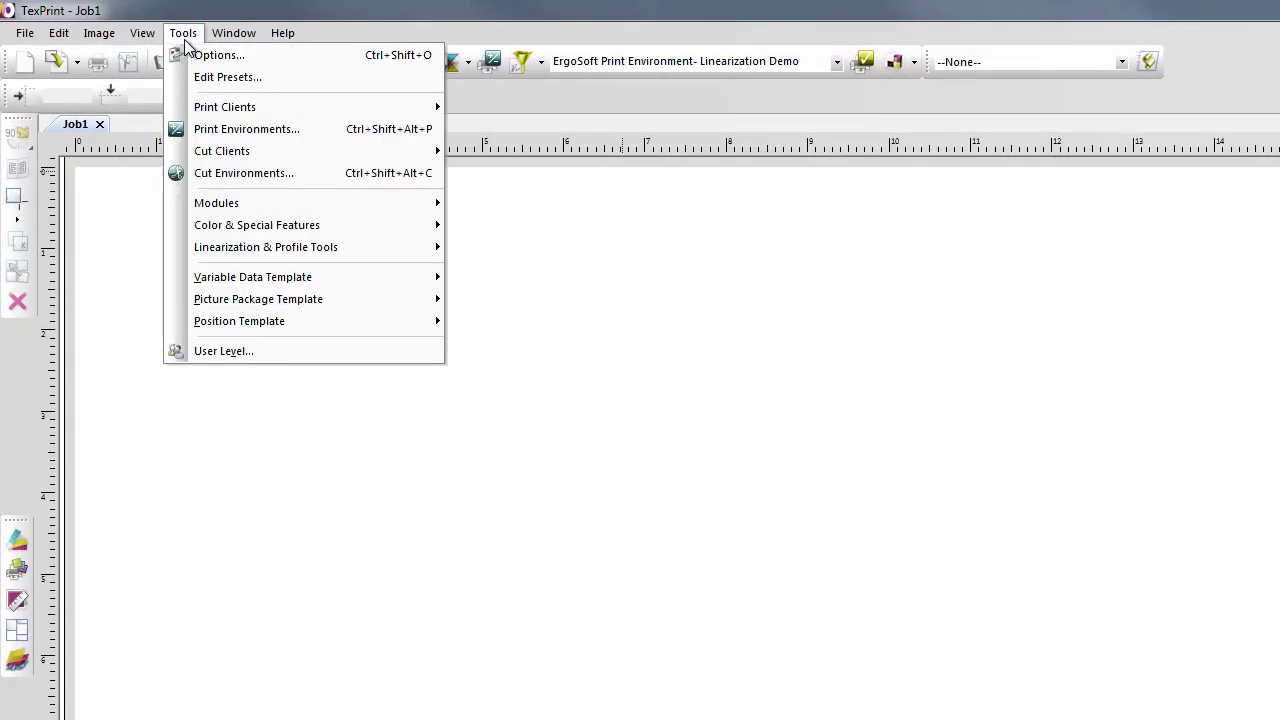
mouse_move(357, 246)
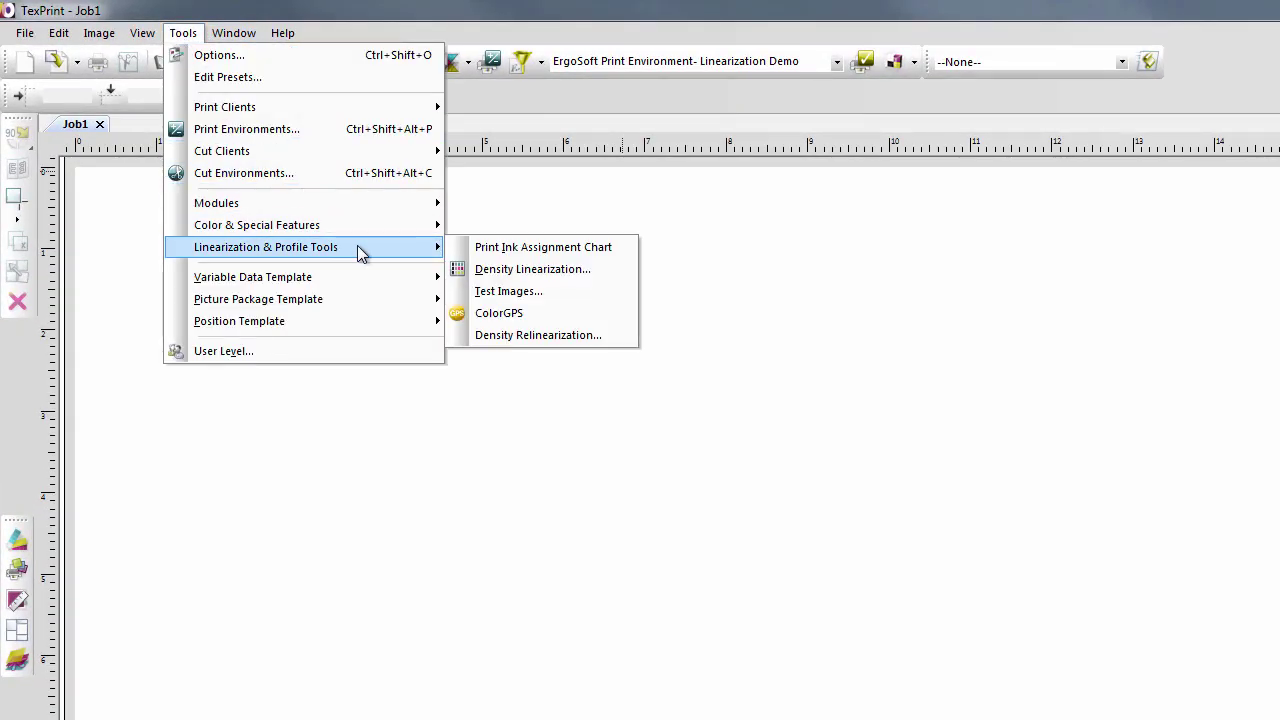
click(600, 270)
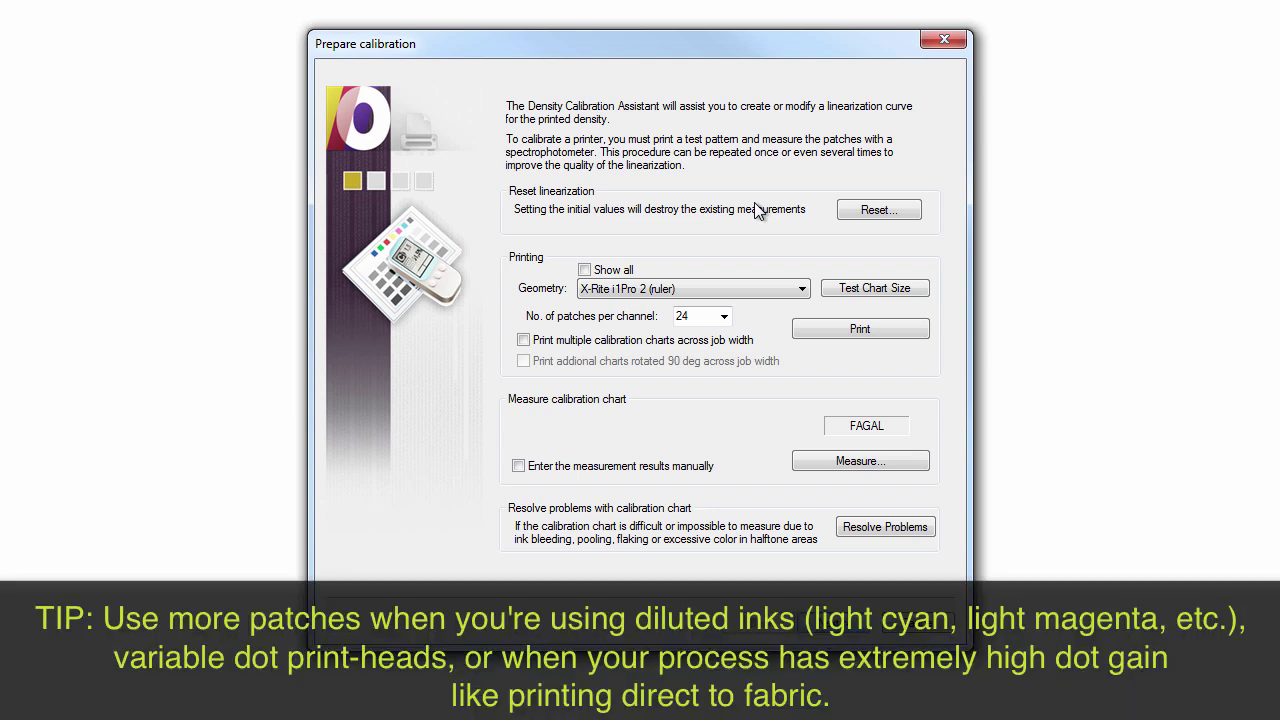
Step: Set 48 patches per channel and print the new BUREL test chart
click(724, 316)
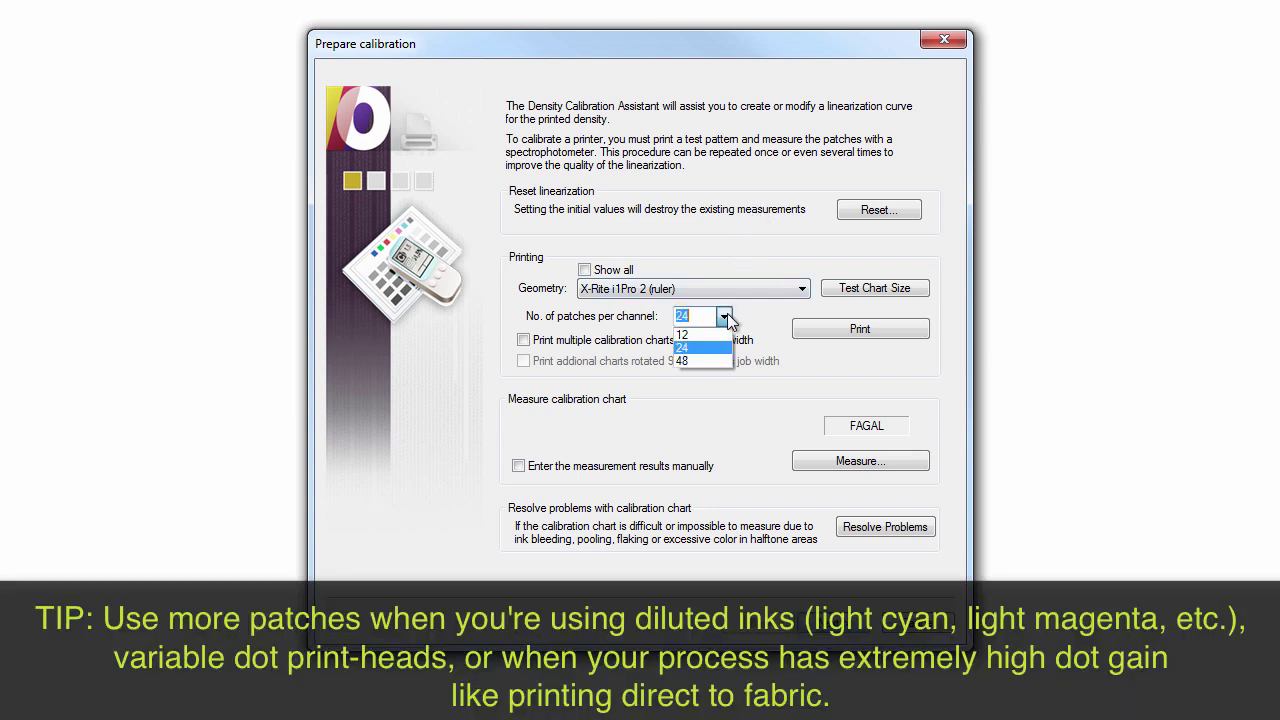
click(702, 362)
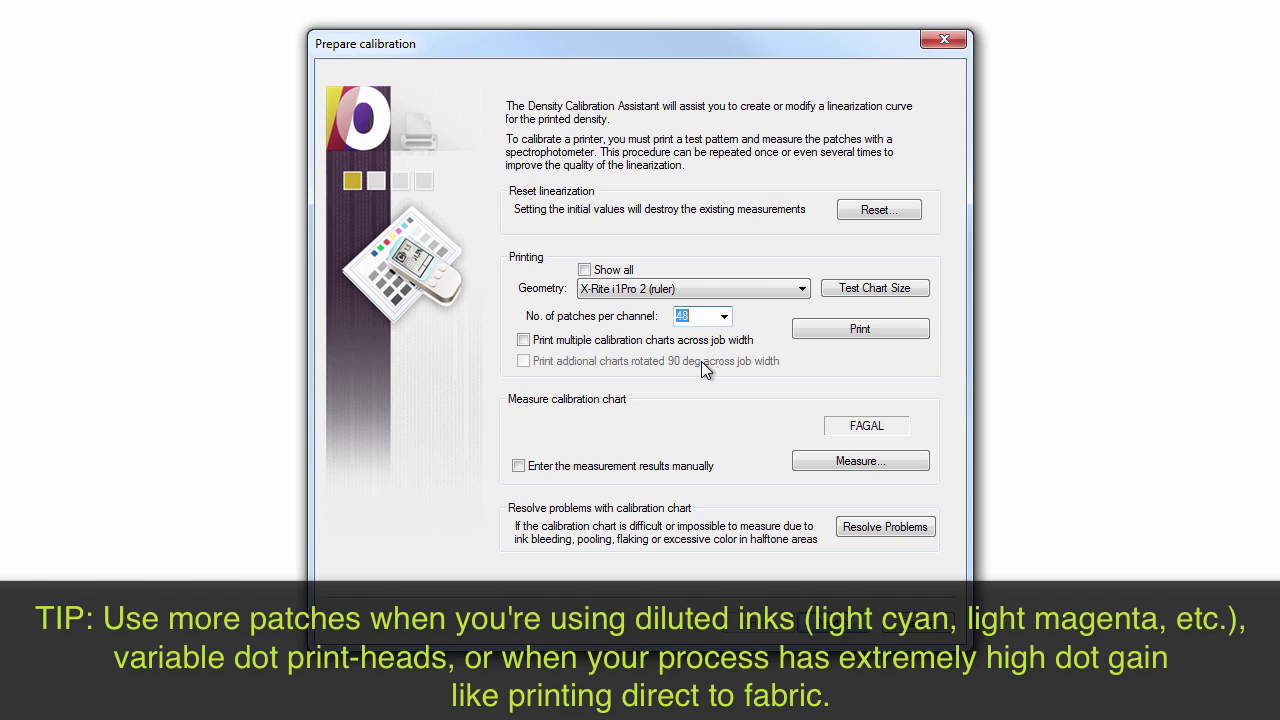
click(921, 332)
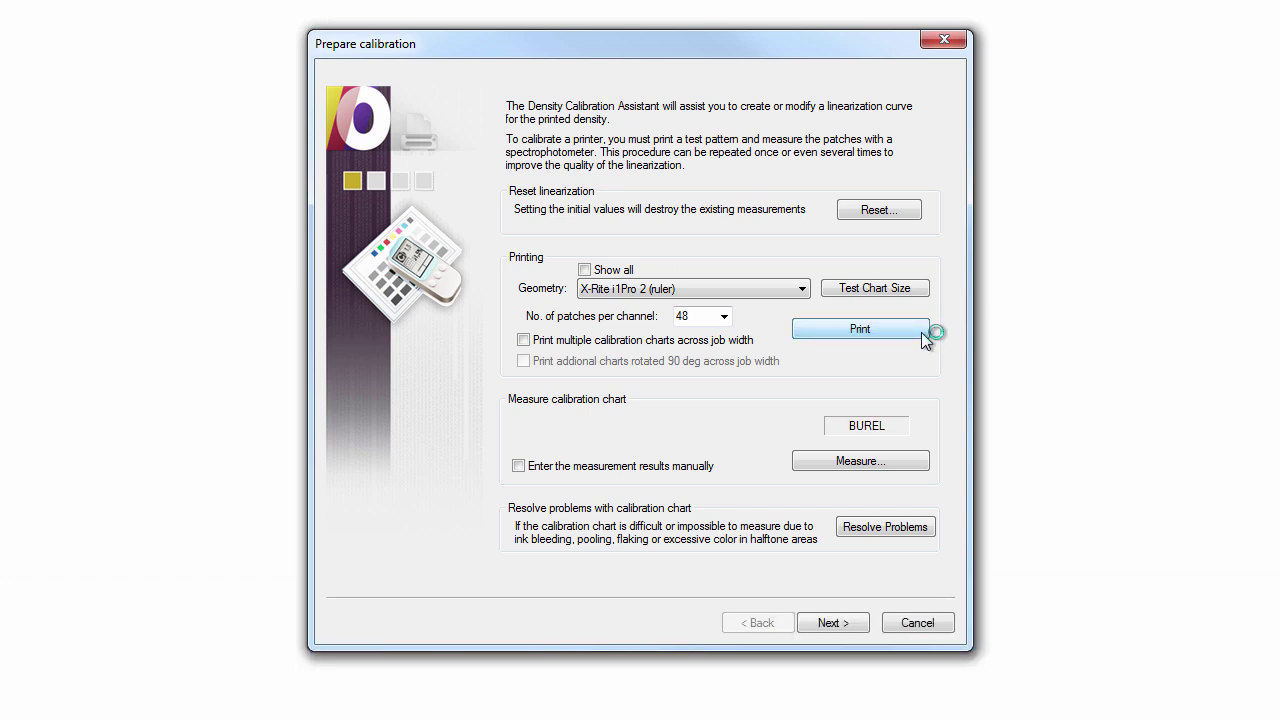
Step: Calibrate the spectrophotometer and scan the BUREL chart twice
click(919, 460)
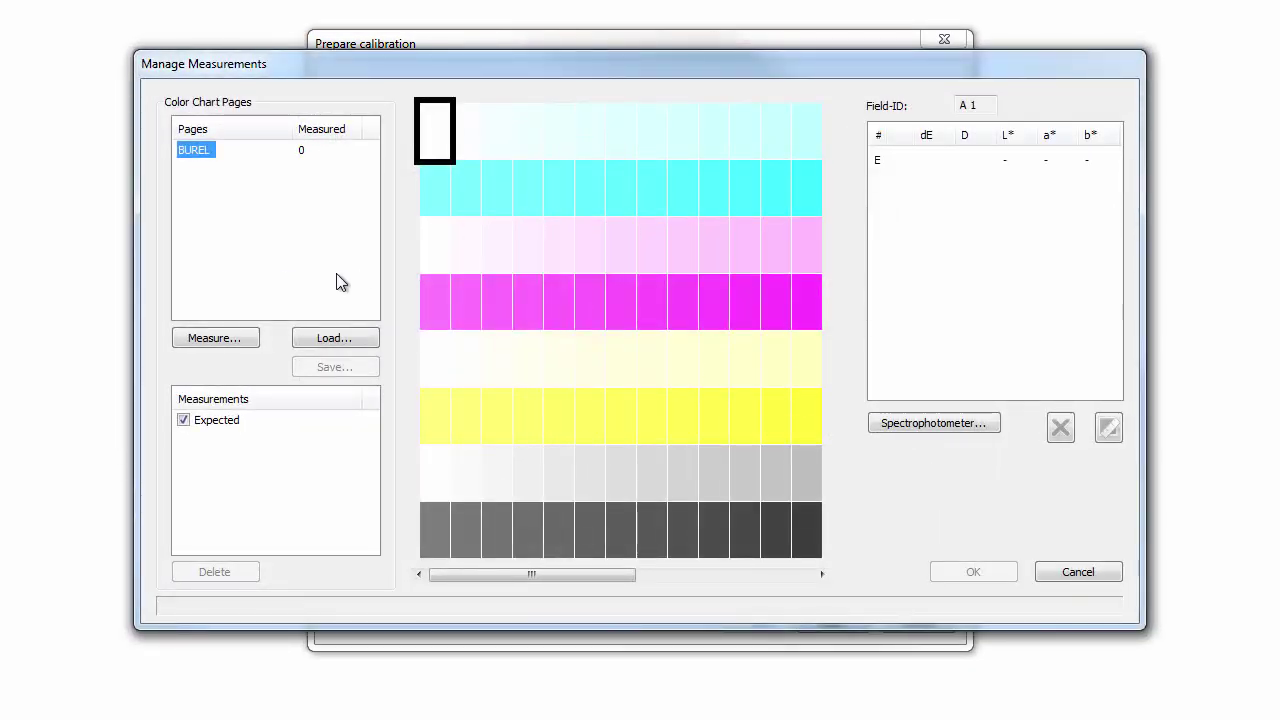
click(248, 340)
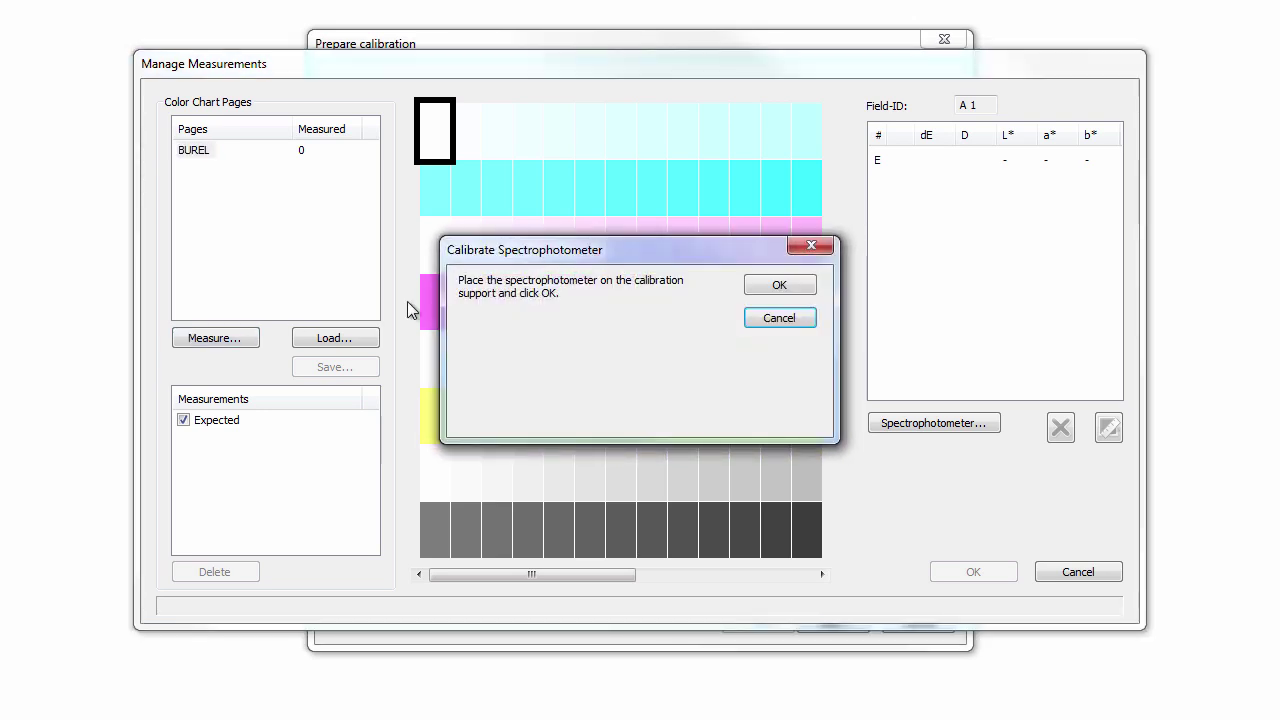
click(779, 286)
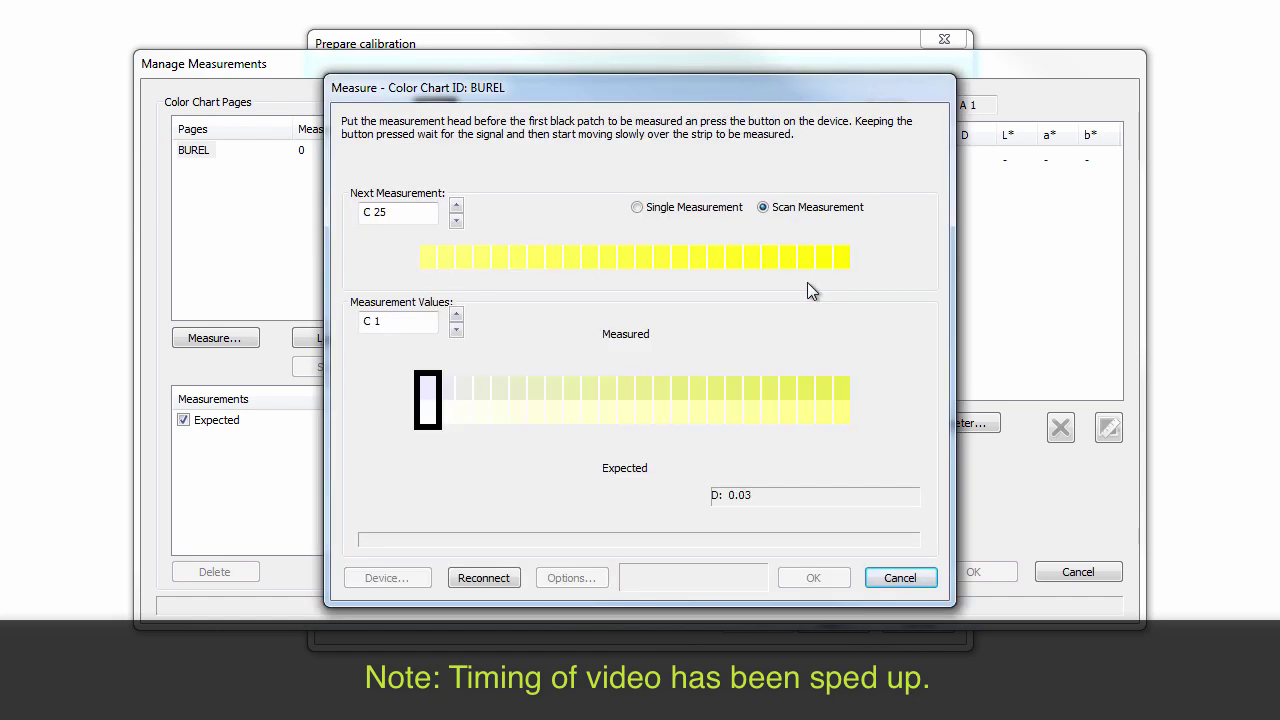
click(813, 578)
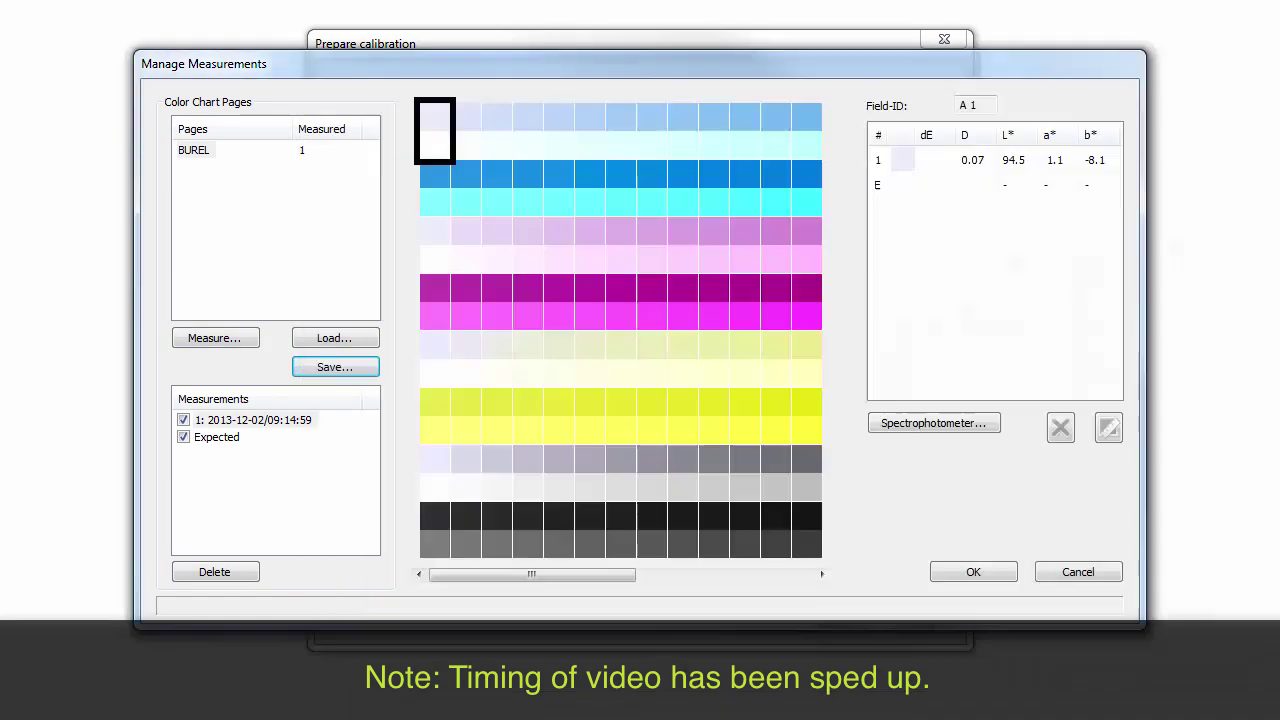
click(251, 339)
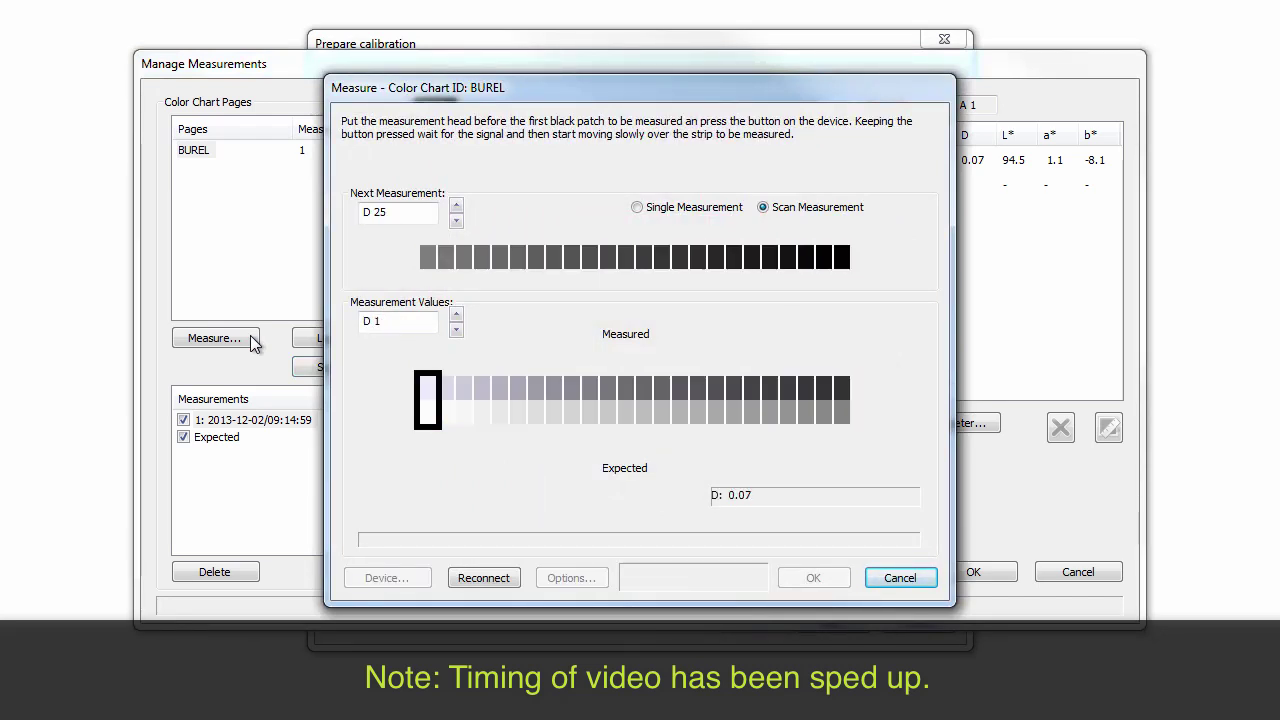
click(843, 579)
Step: Save the BUREL spectral data to a CXF file and confirm the measurements
key(Return)
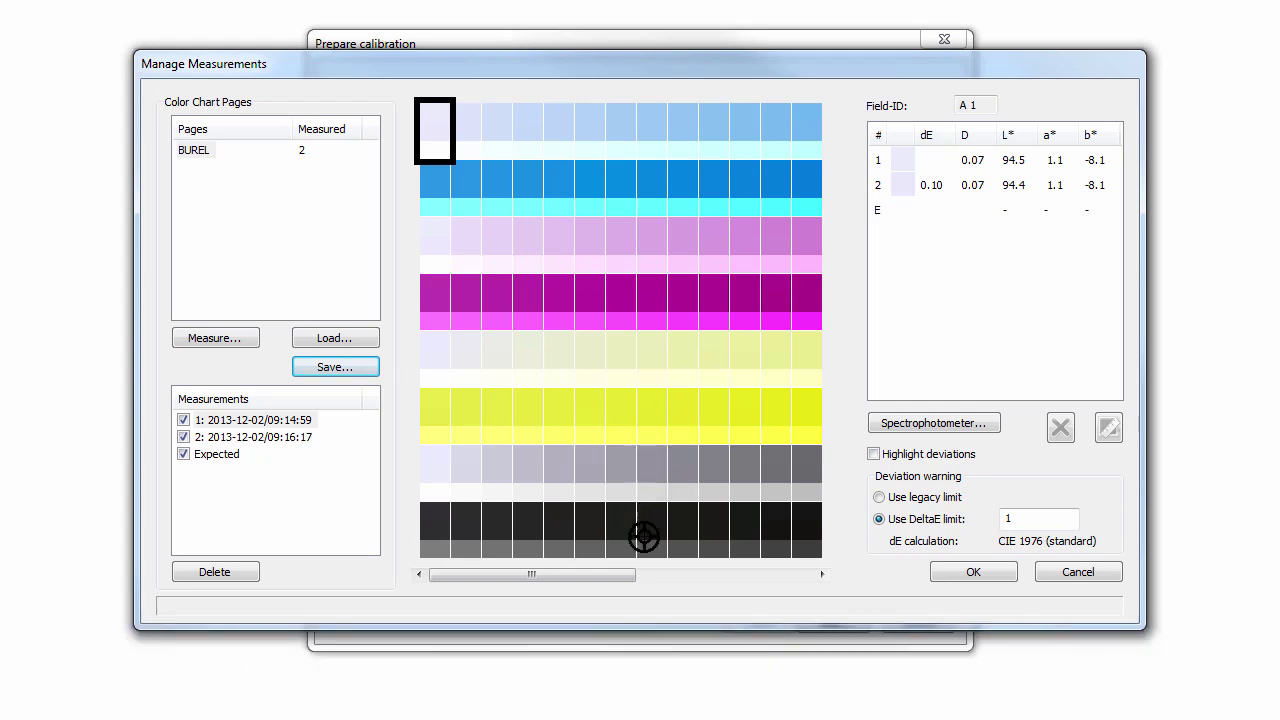
drag(628, 573, 813, 580)
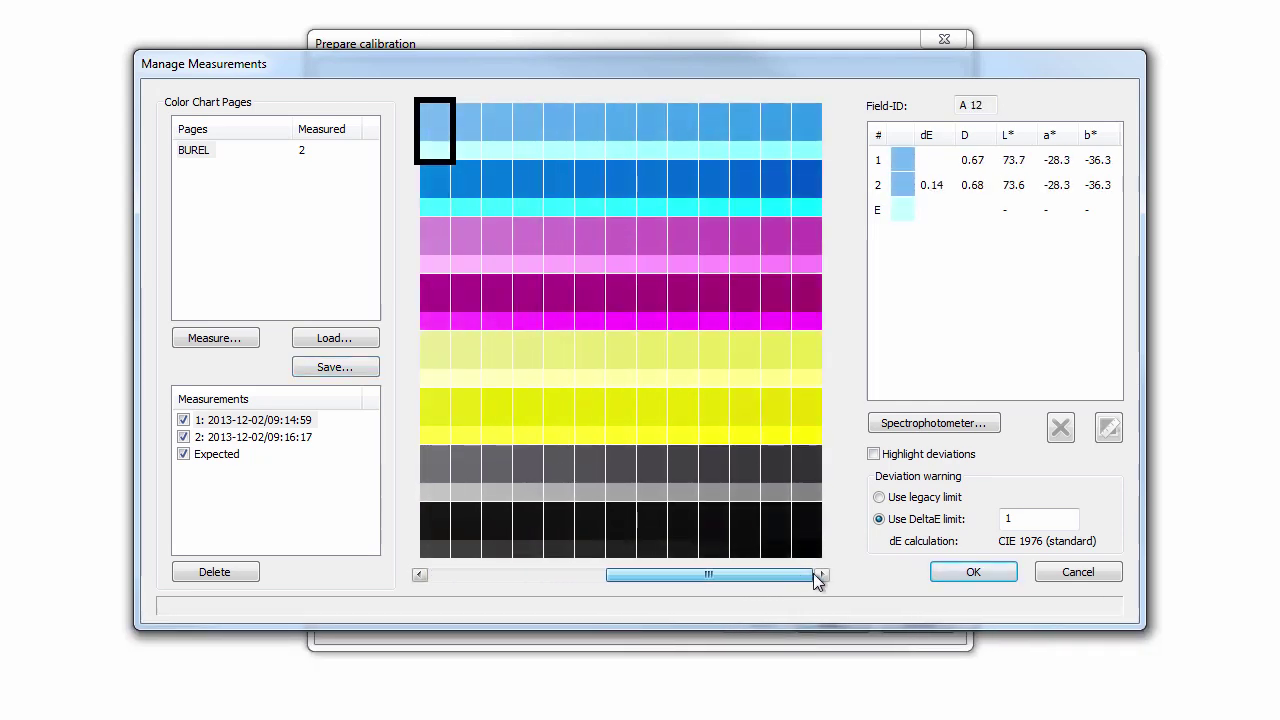
click(1006, 577)
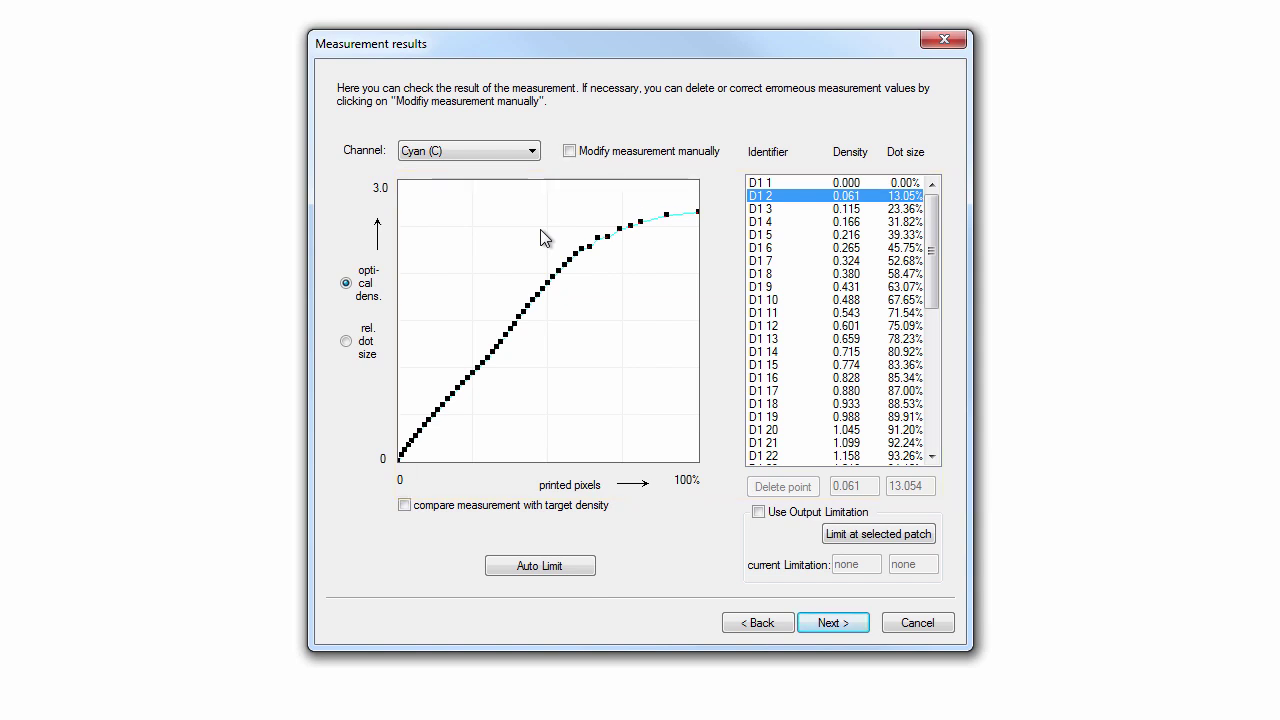
Step: View the Magenta, Yellow and then Black measured density curves
click(533, 151)
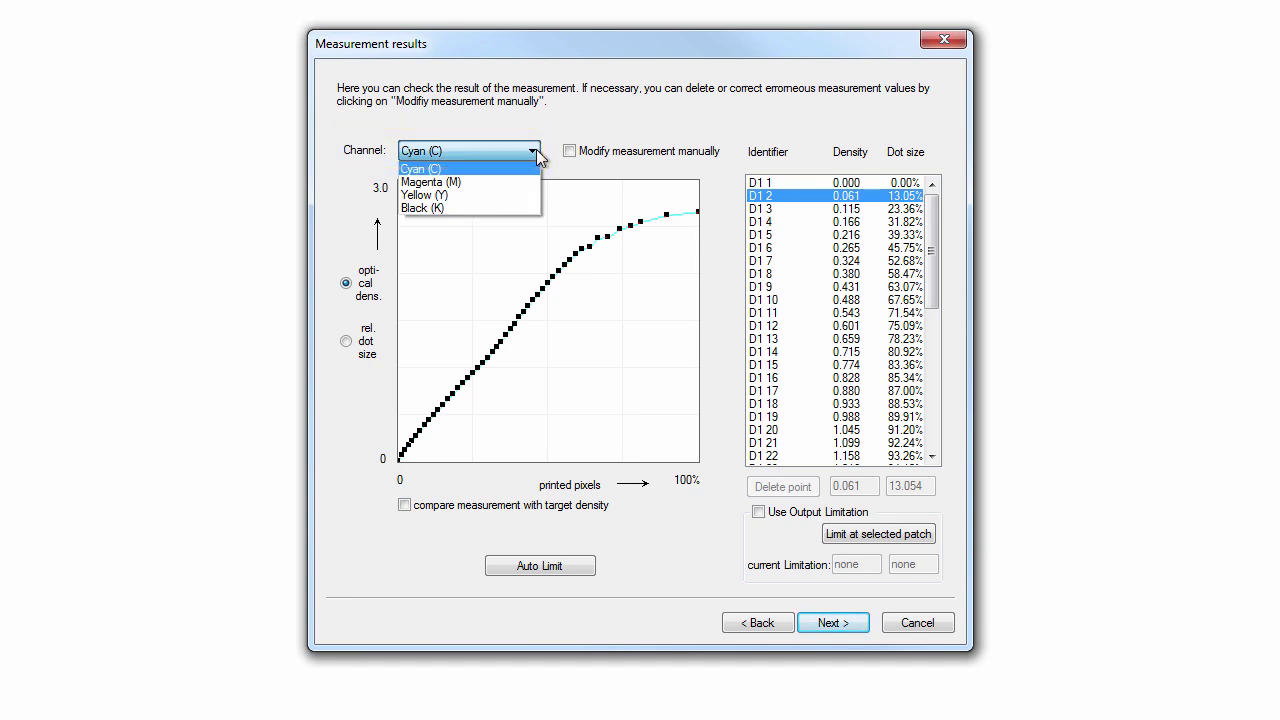
click(512, 186)
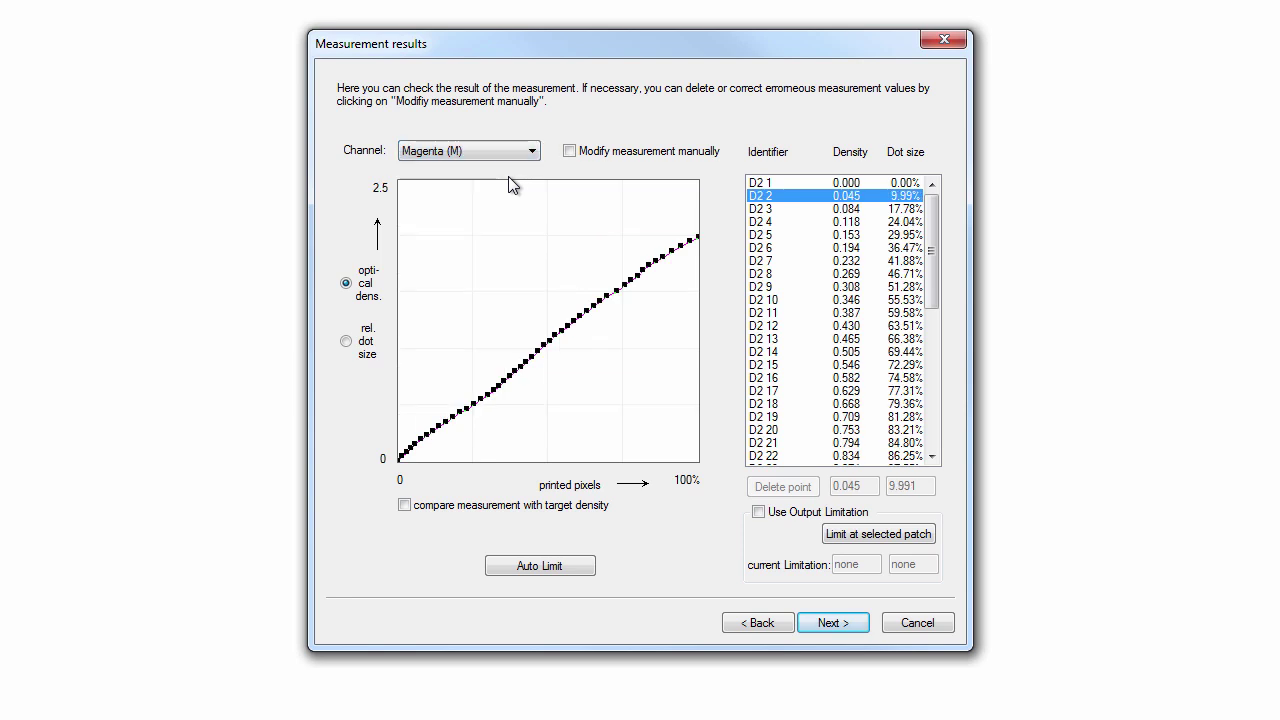
click(529, 150)
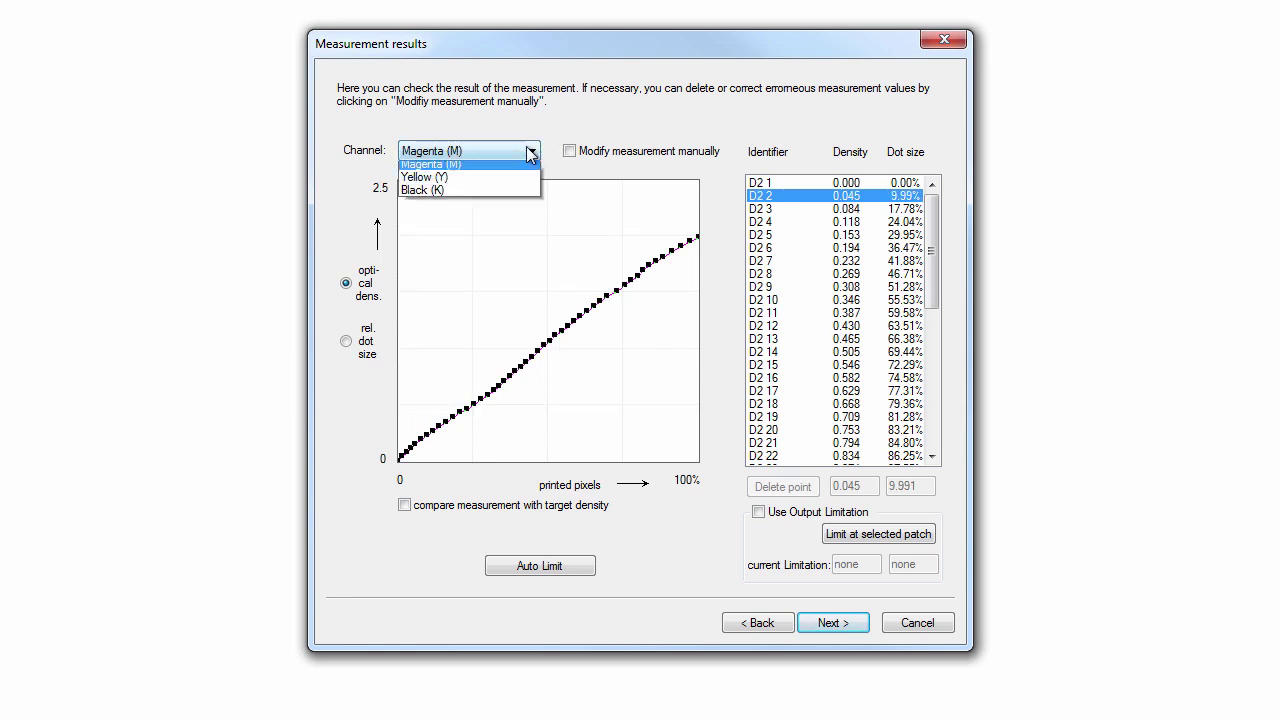
click(490, 195)
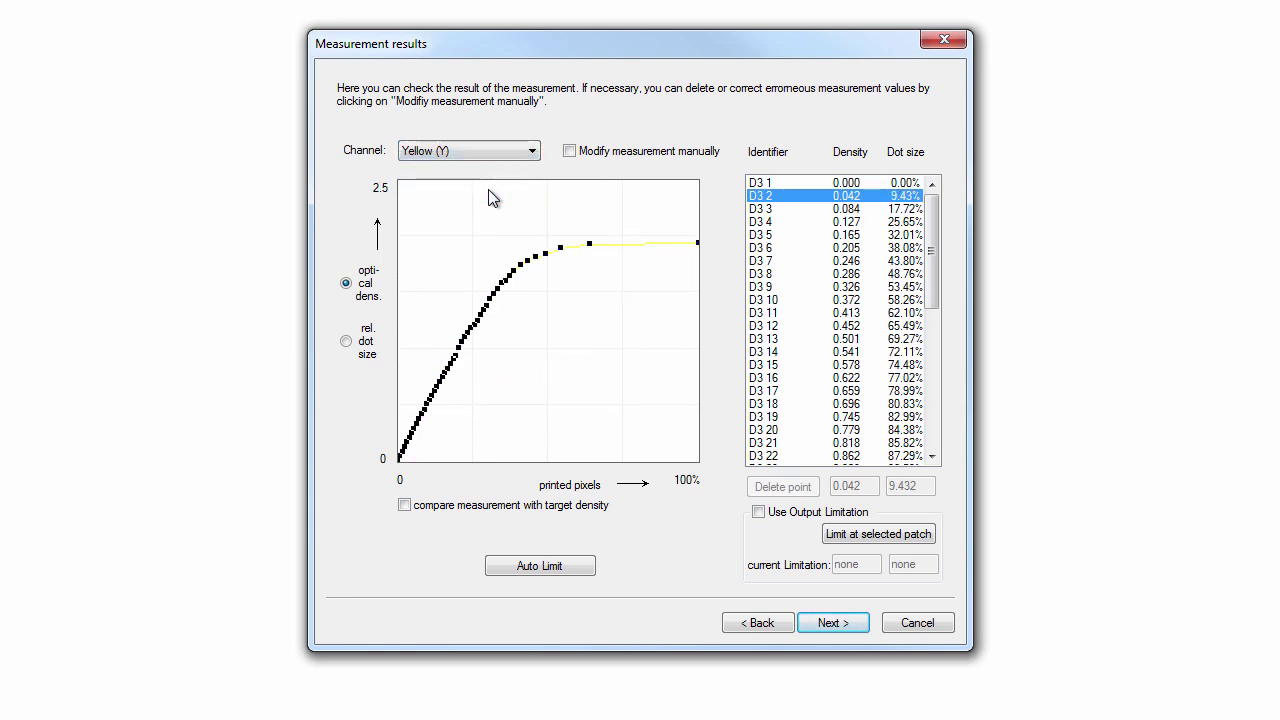
click(529, 152)
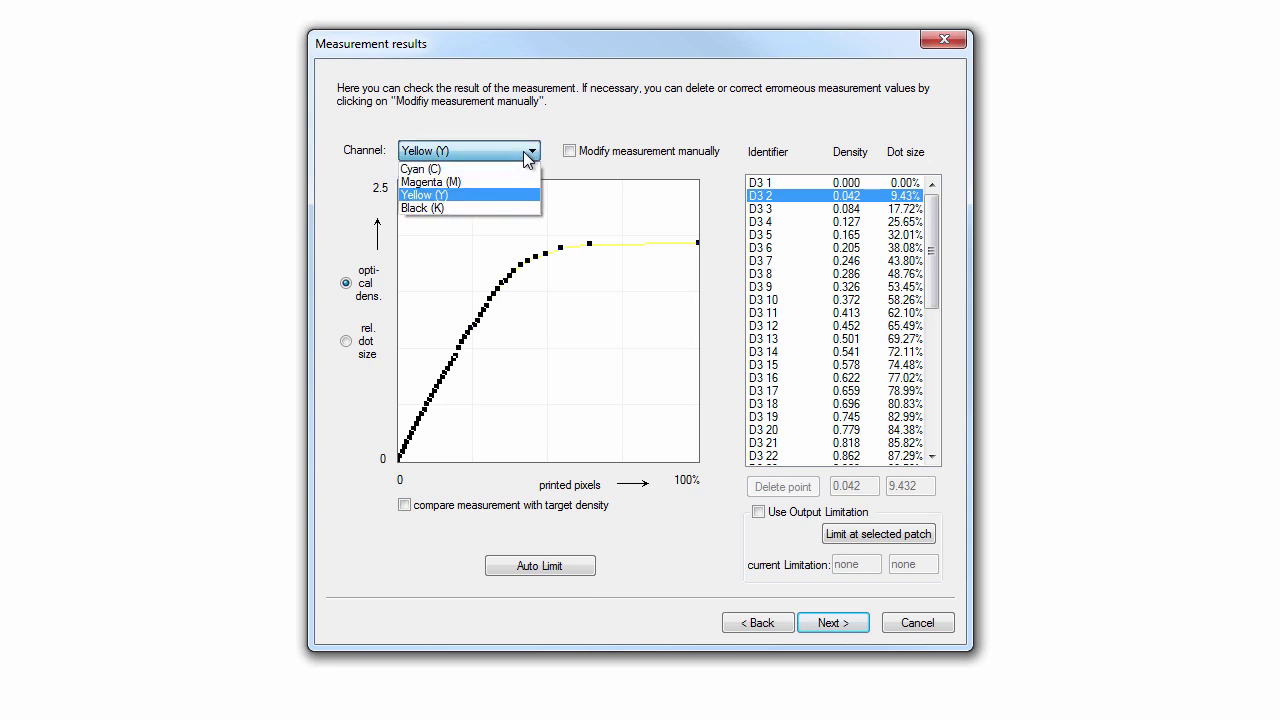
click(504, 207)
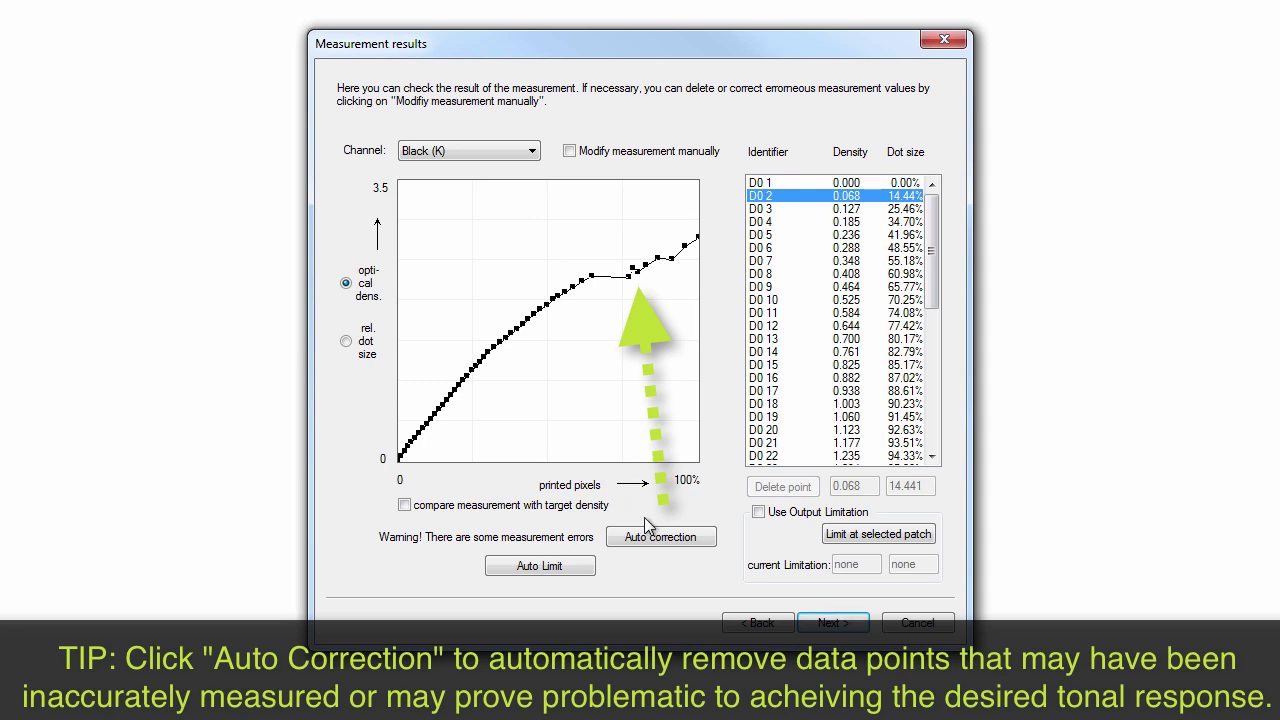
Step: Auto-correct the erroneous Black points, then inspect patches D0 33 and D0 22
click(713, 539)
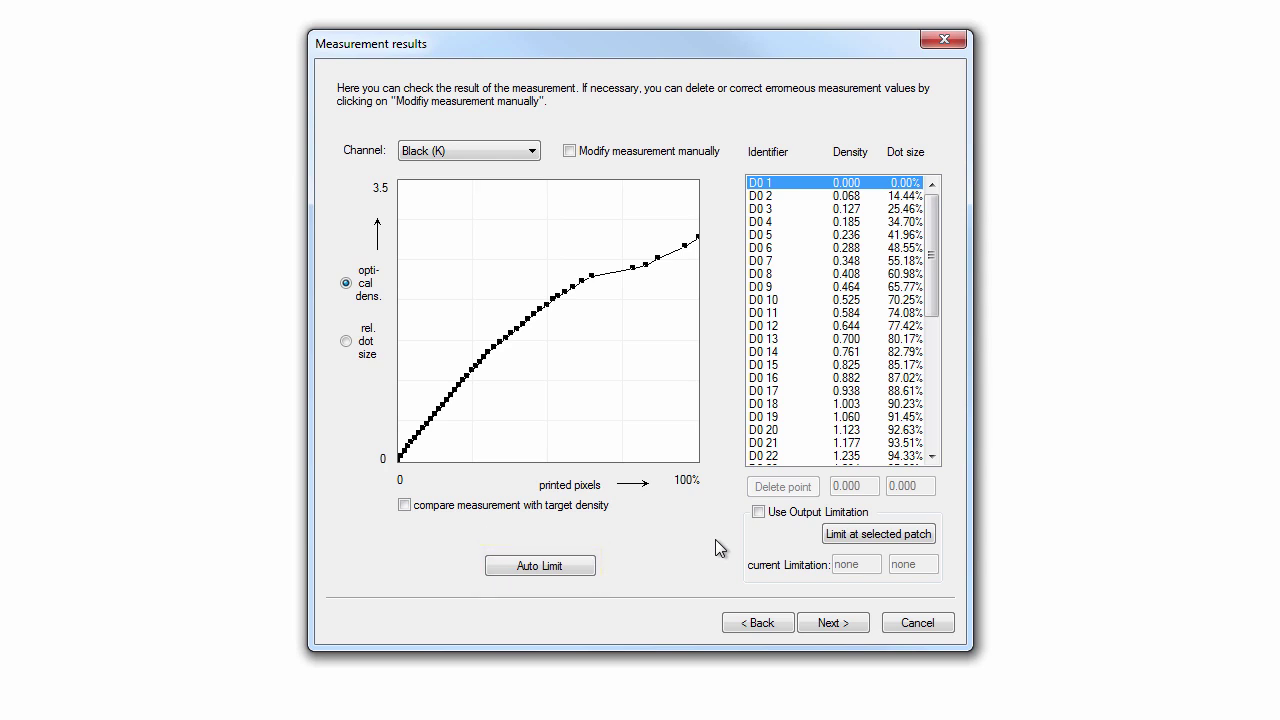
click(544, 314)
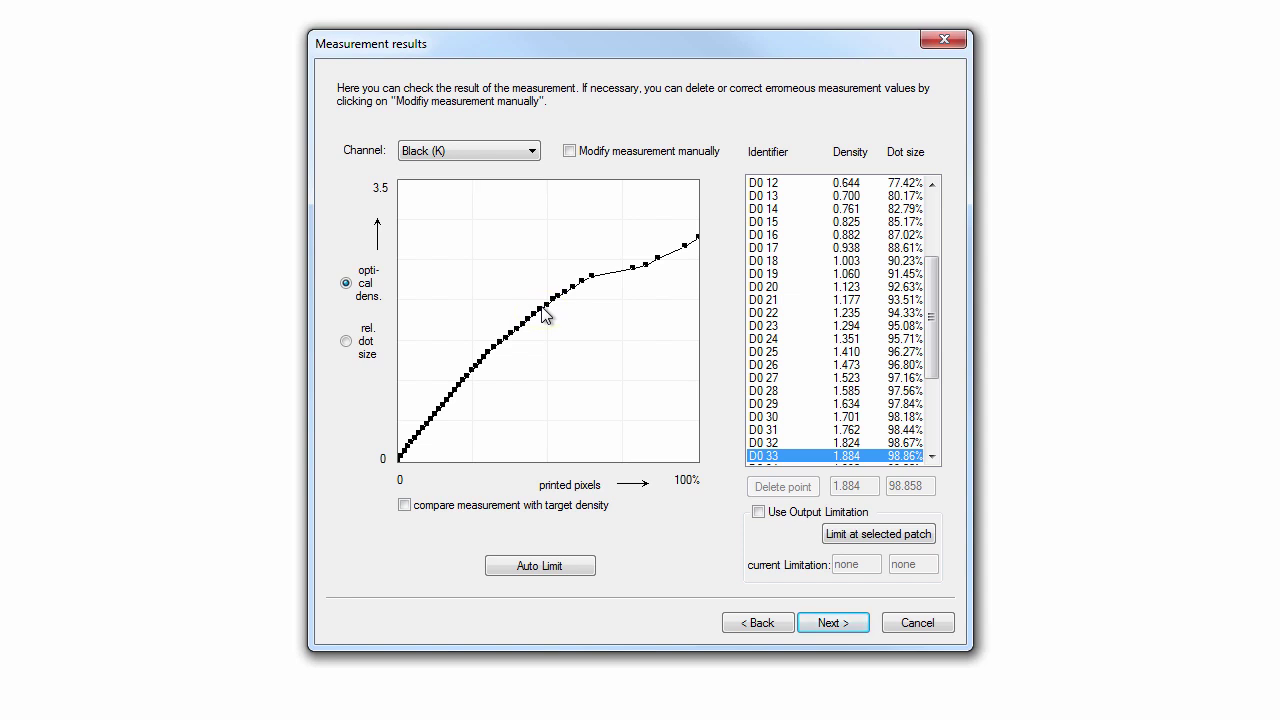
click(880, 313)
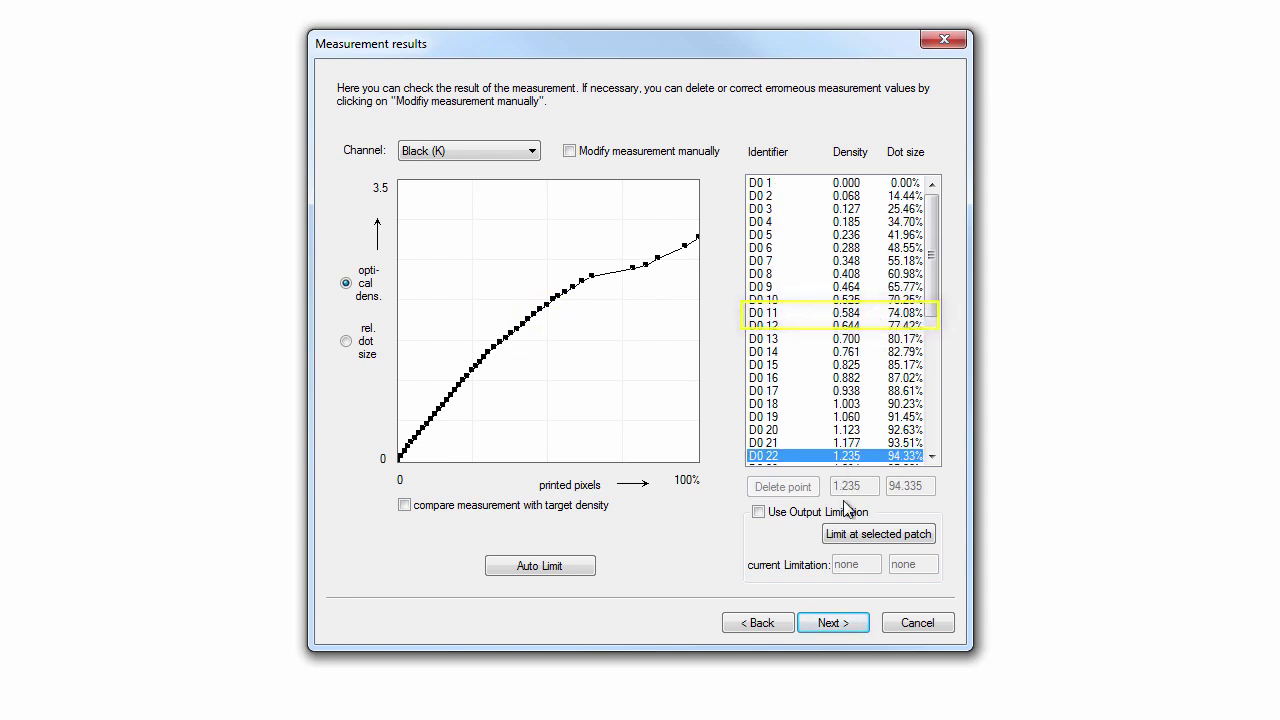
Step: After trying D0 22 and Auto Limit, limit Black at patch D0 45 (2.518, 99.864%)
click(864, 530)
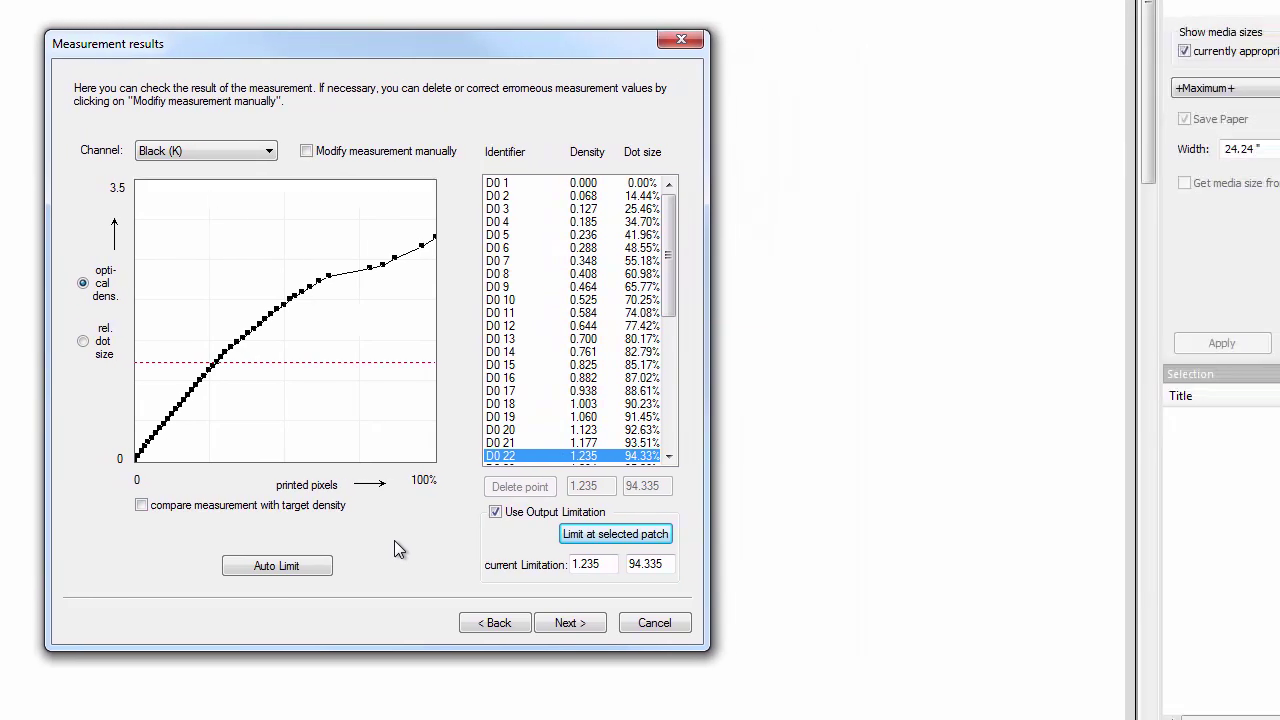
click(385, 566)
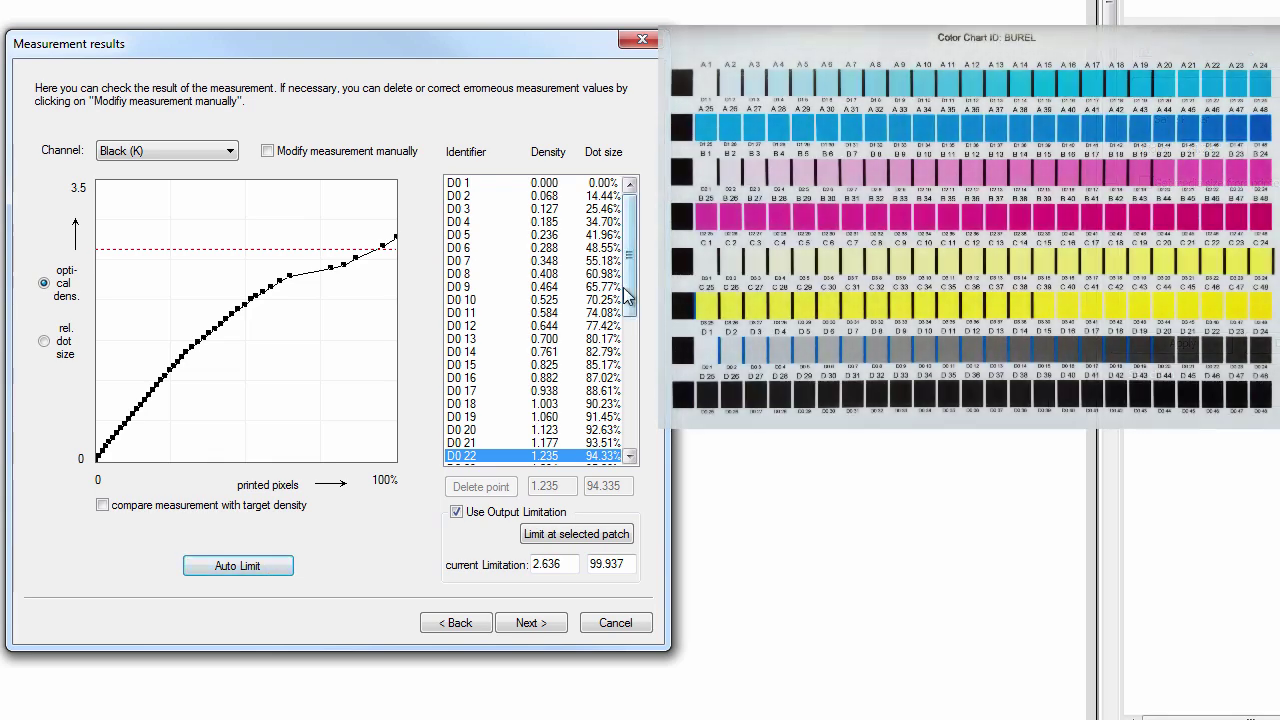
drag(630, 297, 630, 450)
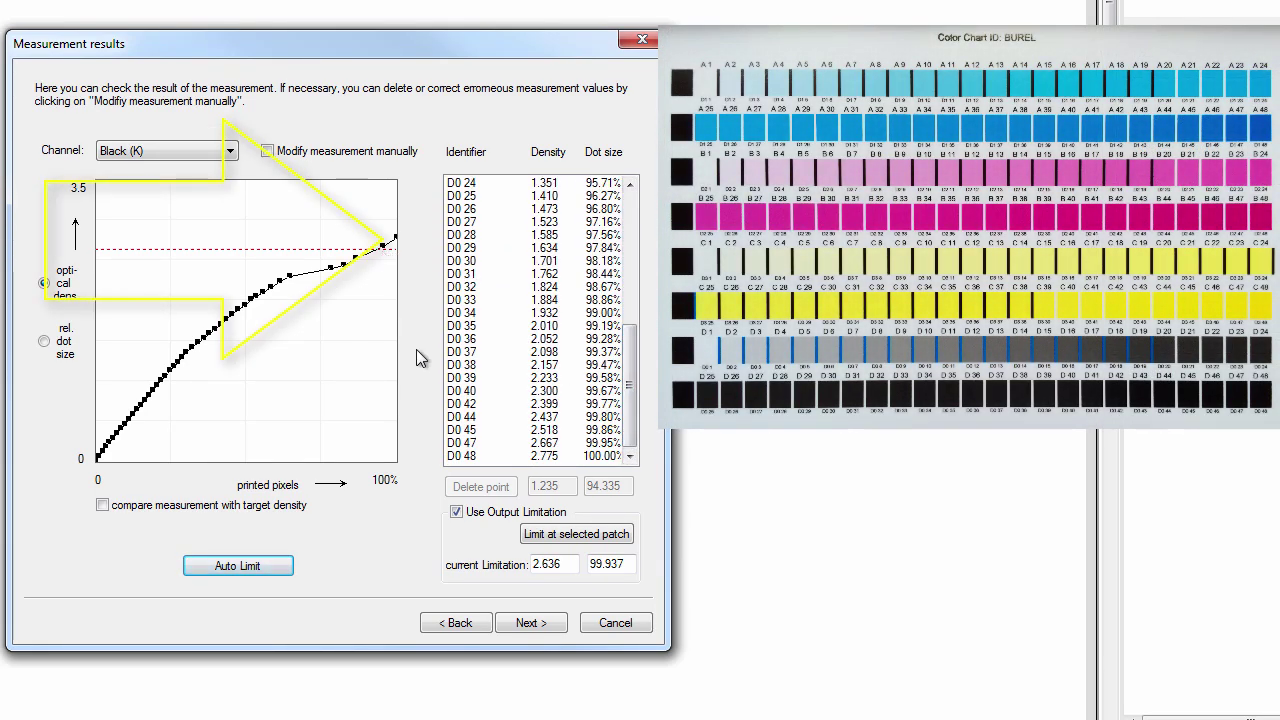
click(455, 443)
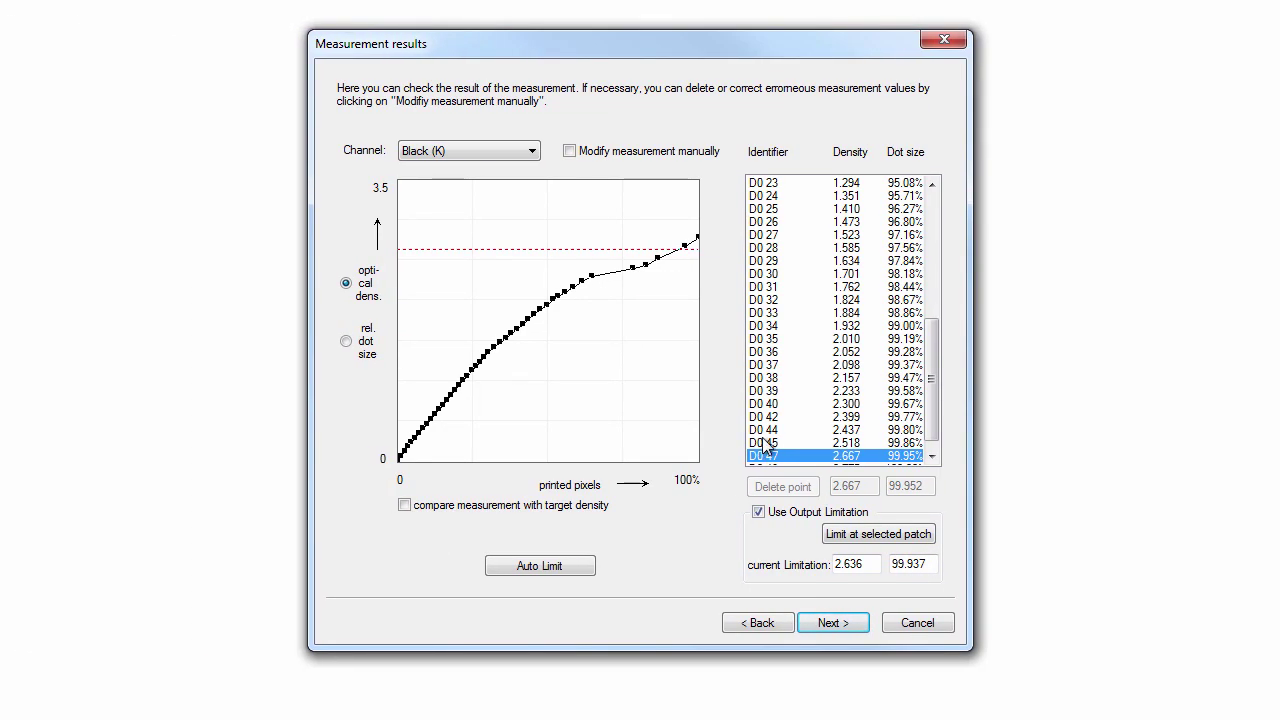
click(765, 443)
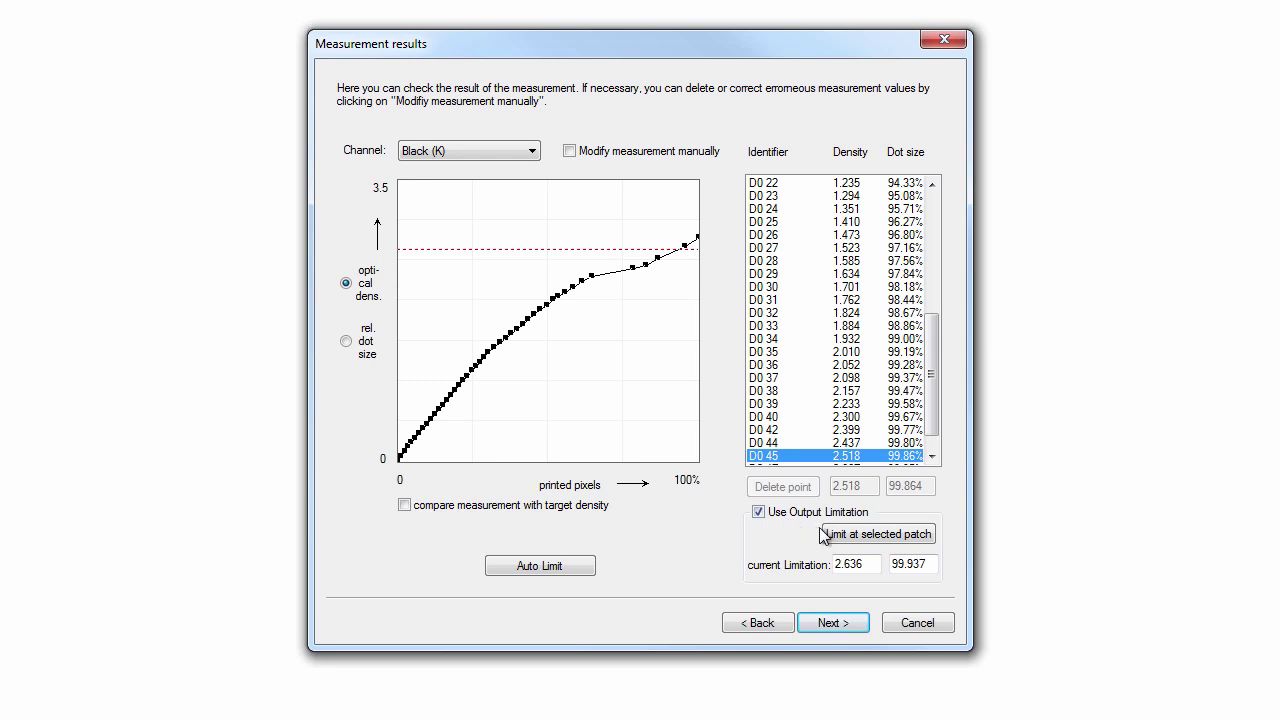
click(852, 536)
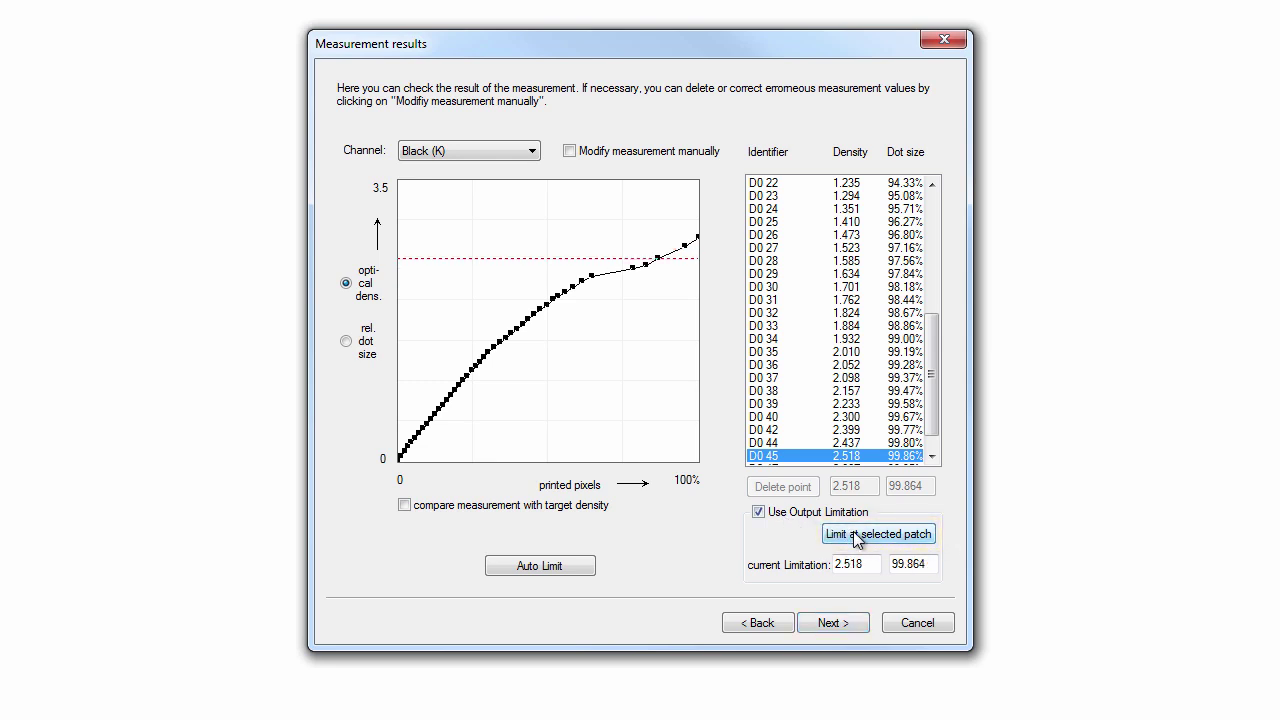
click(834, 623)
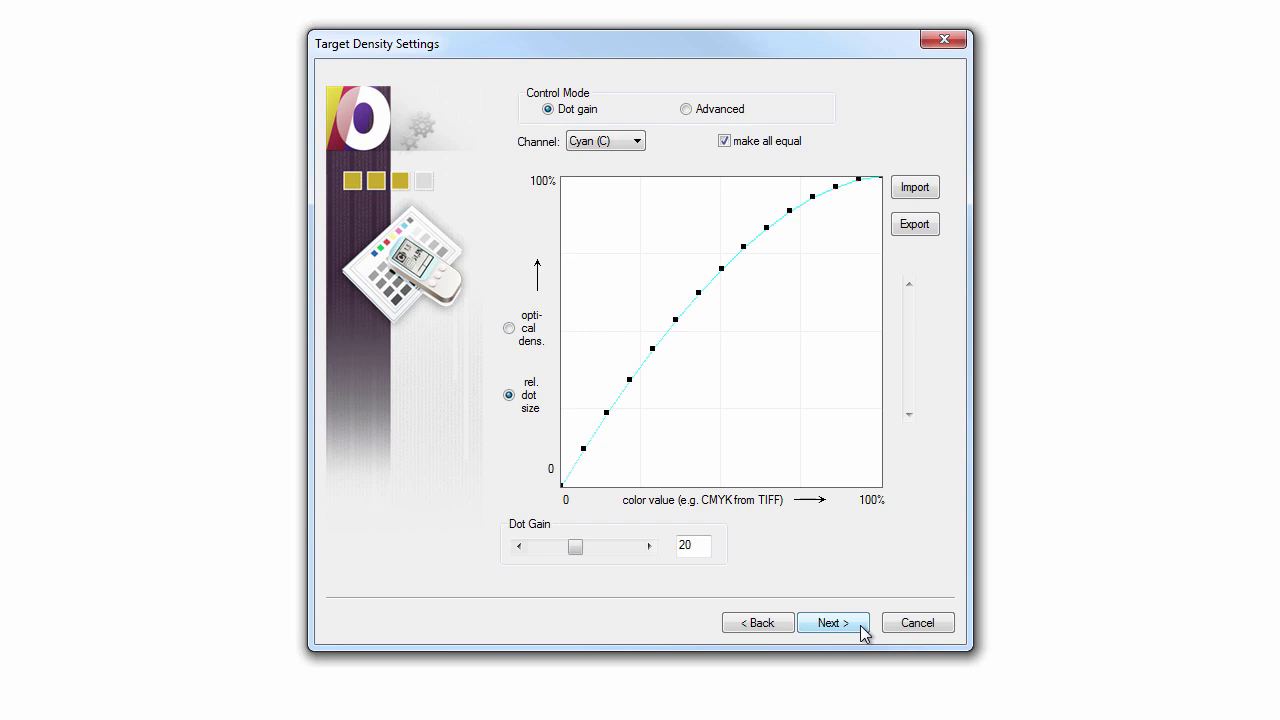
click(766, 626)
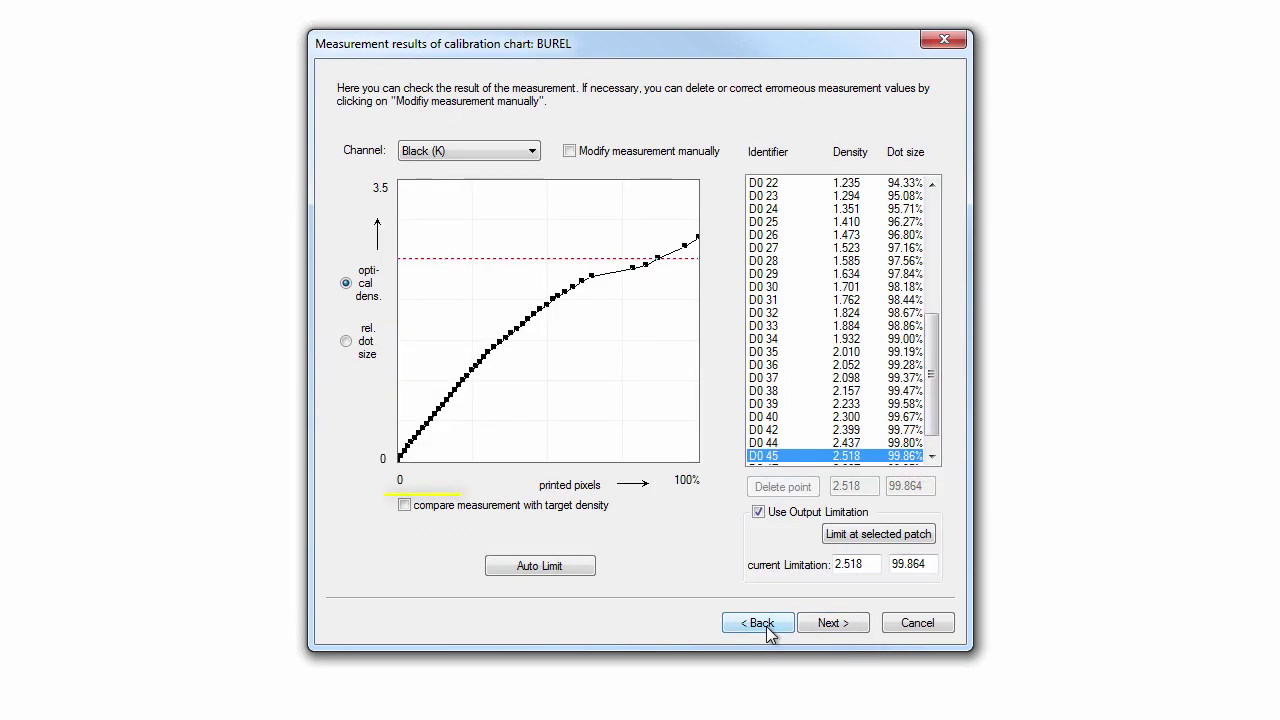
Step: Enable comparison with target density and check Cyan and Magenta against their targets
click(576, 512)
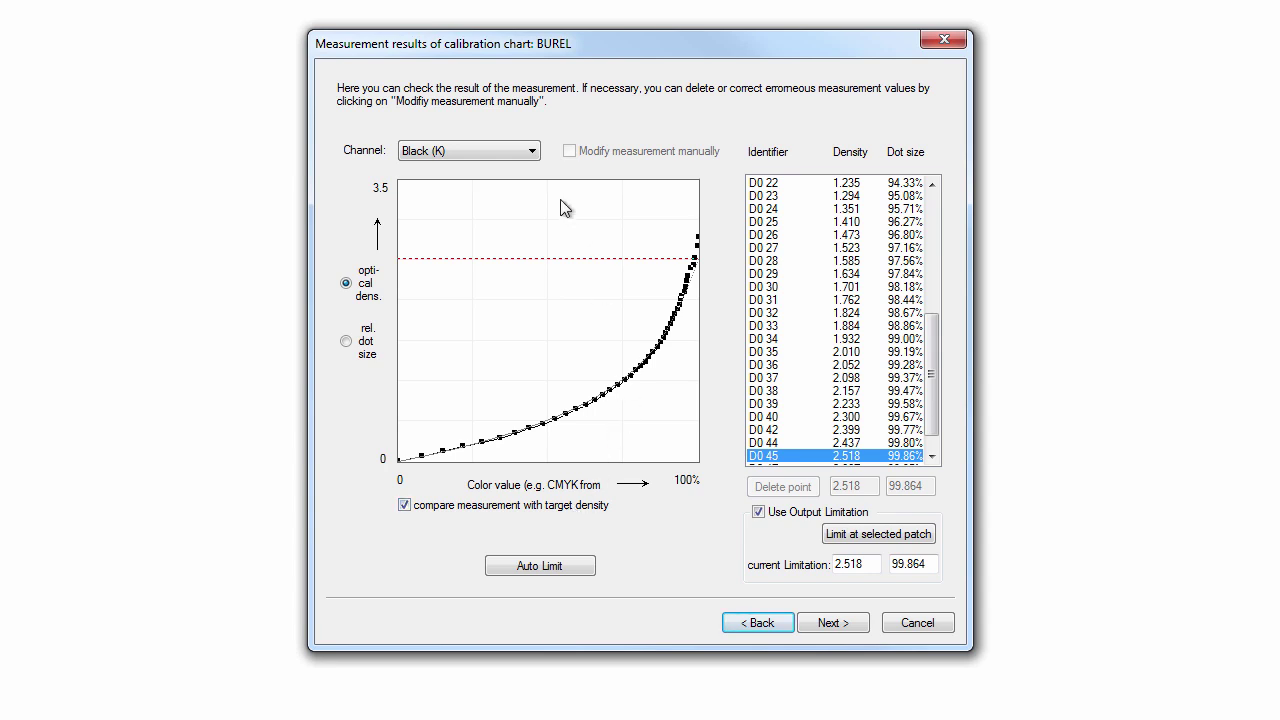
click(531, 154)
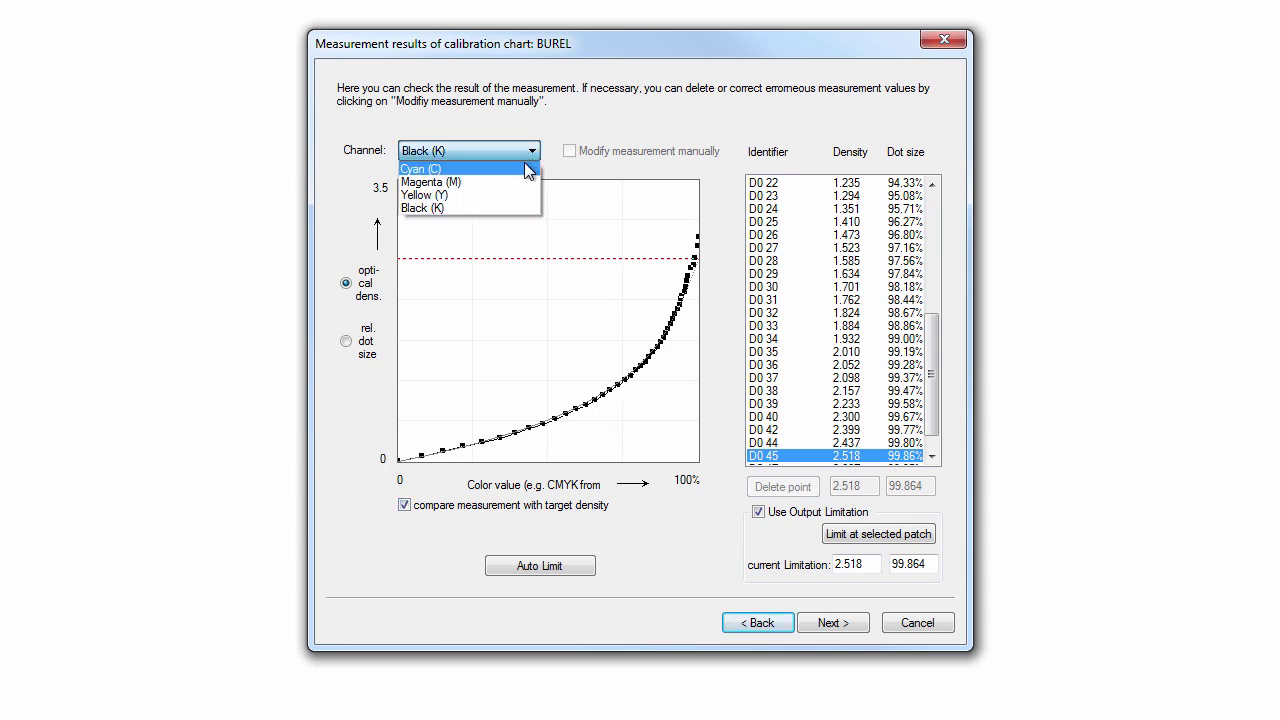
click(524, 168)
click(527, 149)
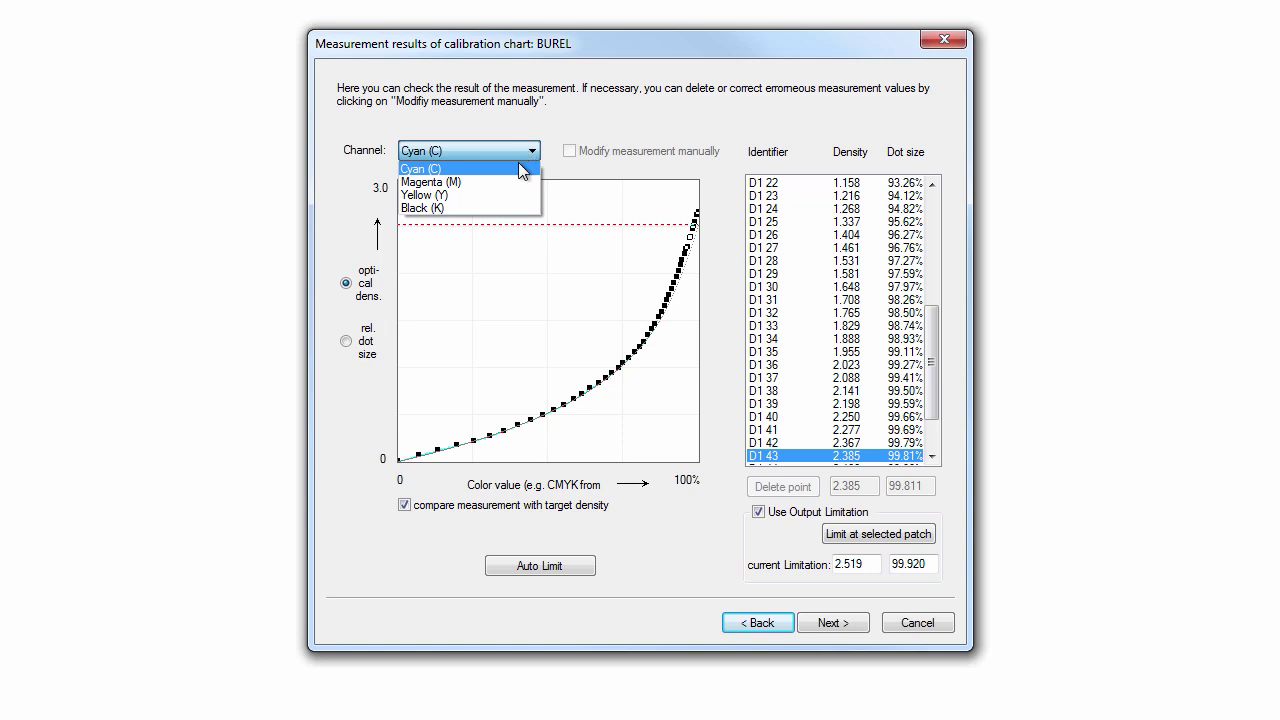
click(524, 182)
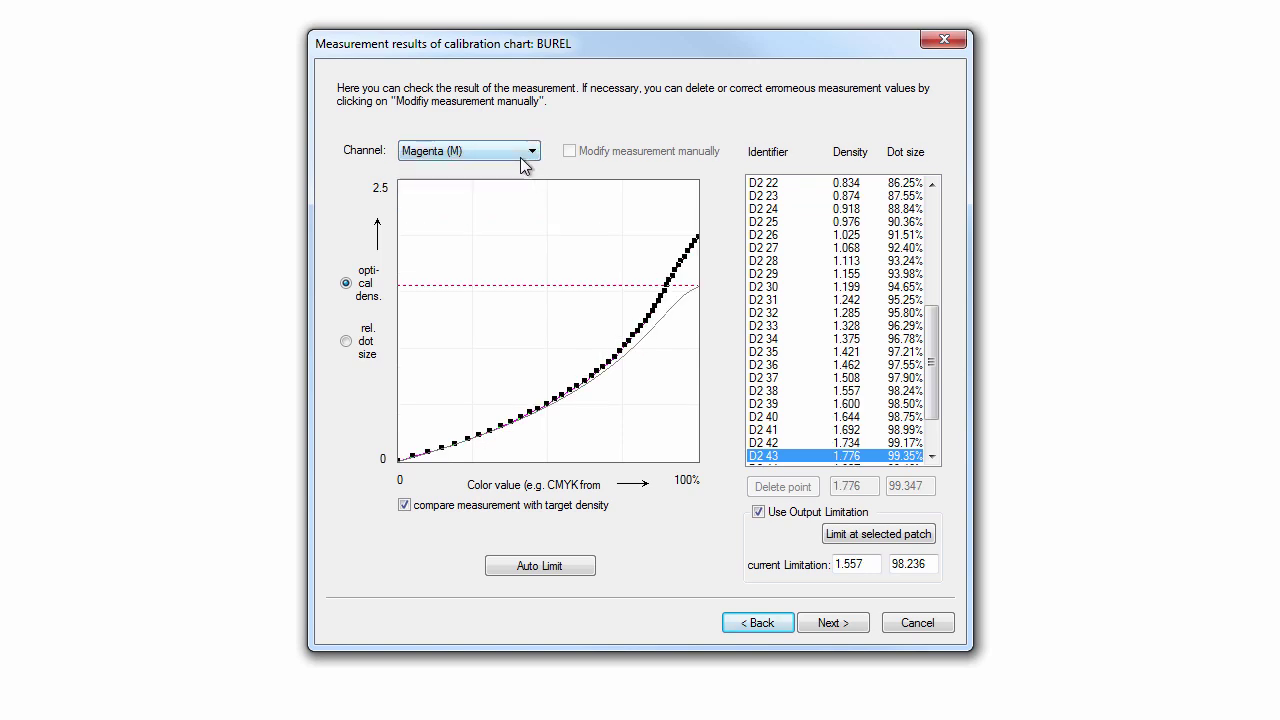
Step: Check Yellow and Black against their targets, then return to Magenta
click(524, 160)
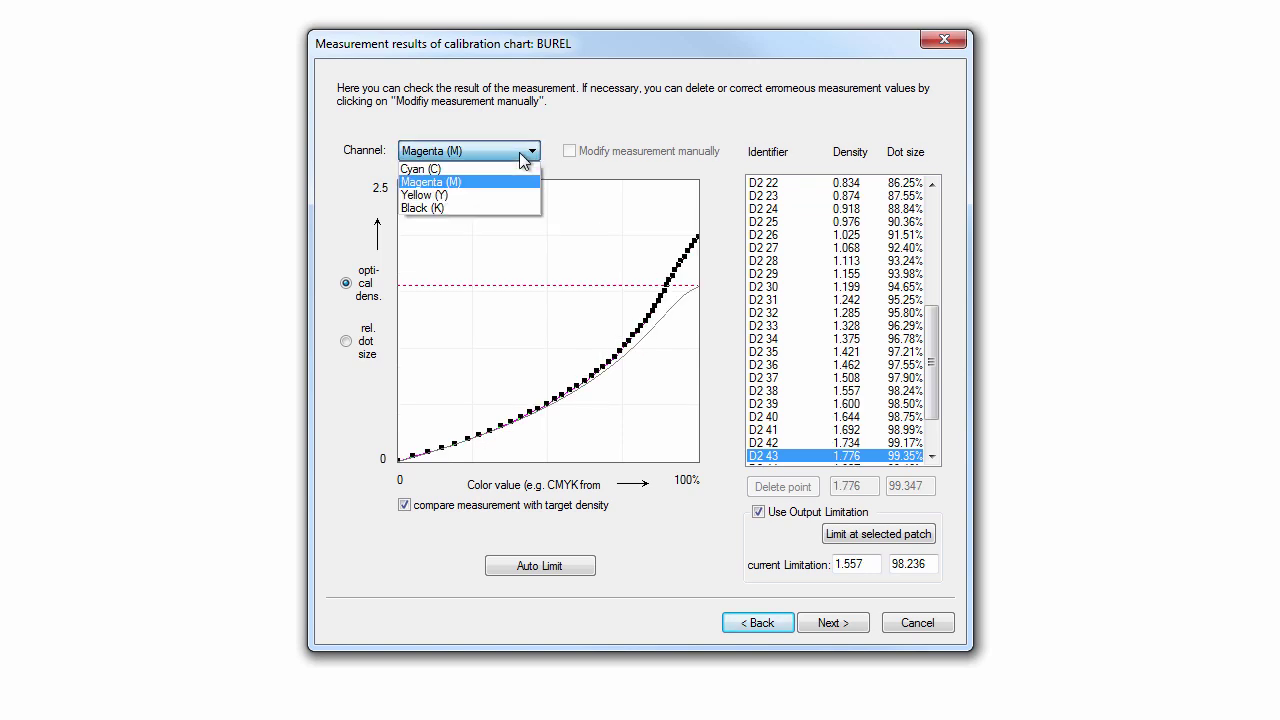
click(479, 197)
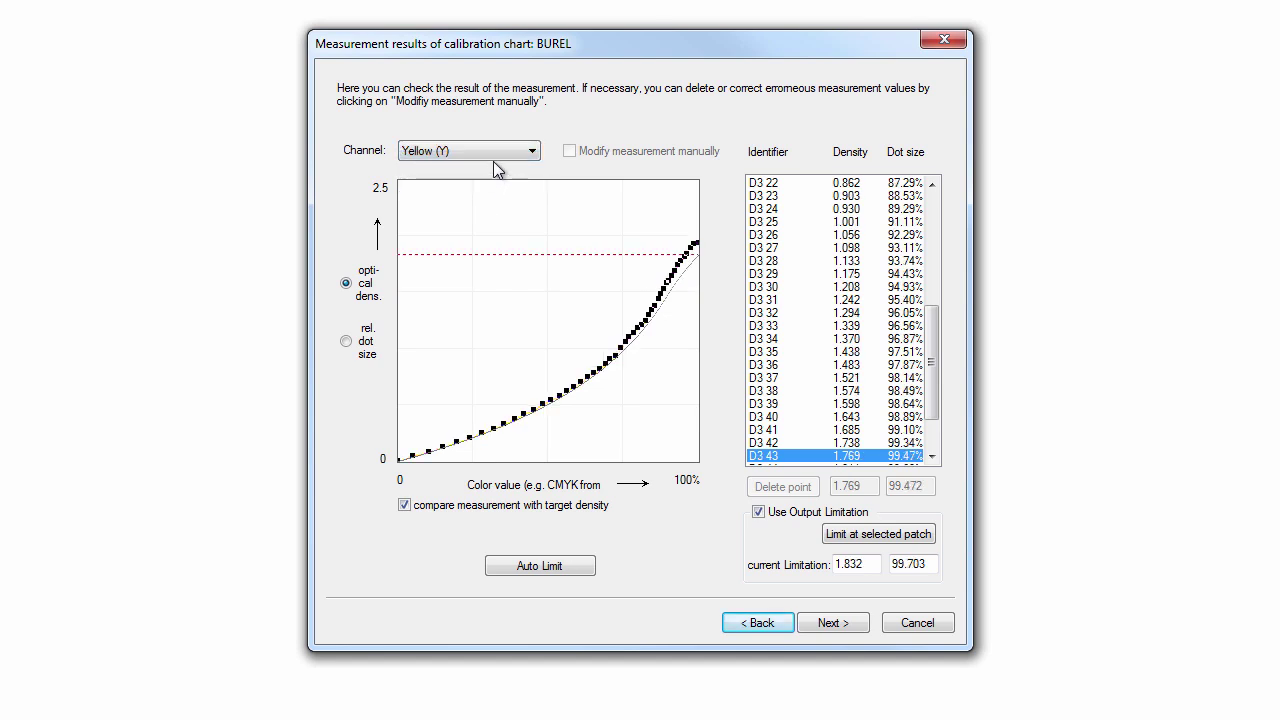
click(495, 152)
click(489, 206)
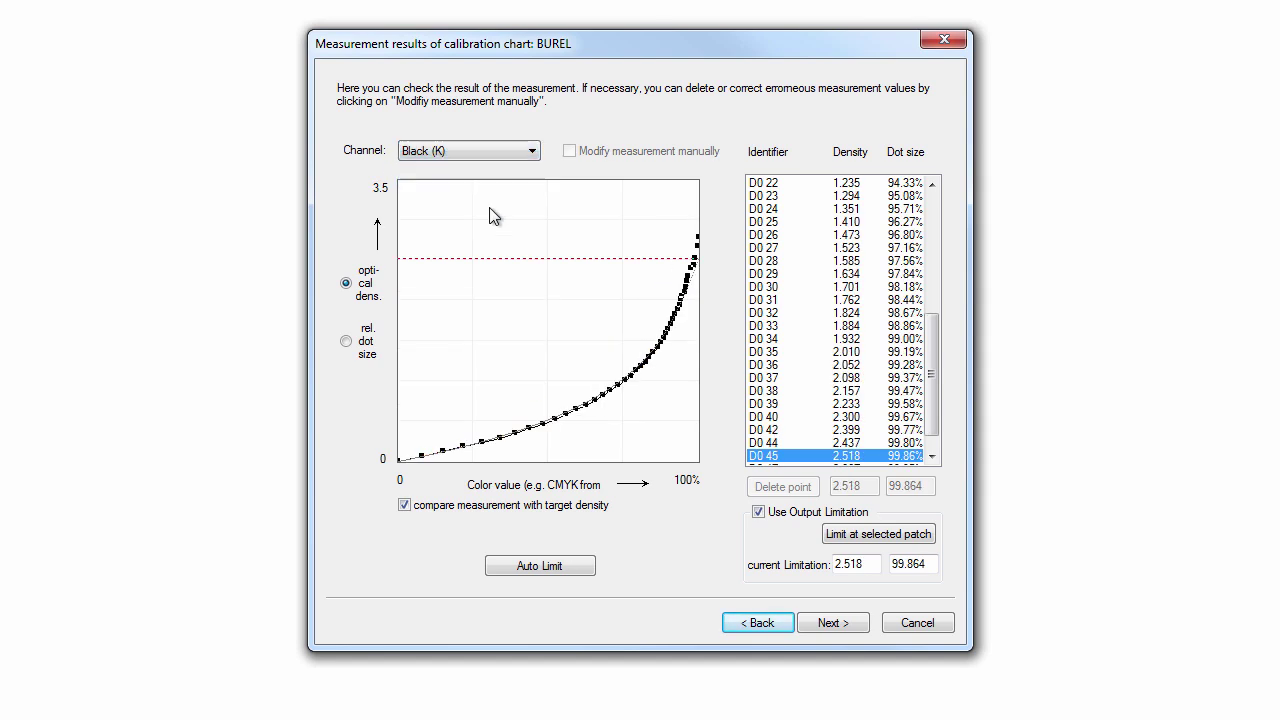
click(477, 150)
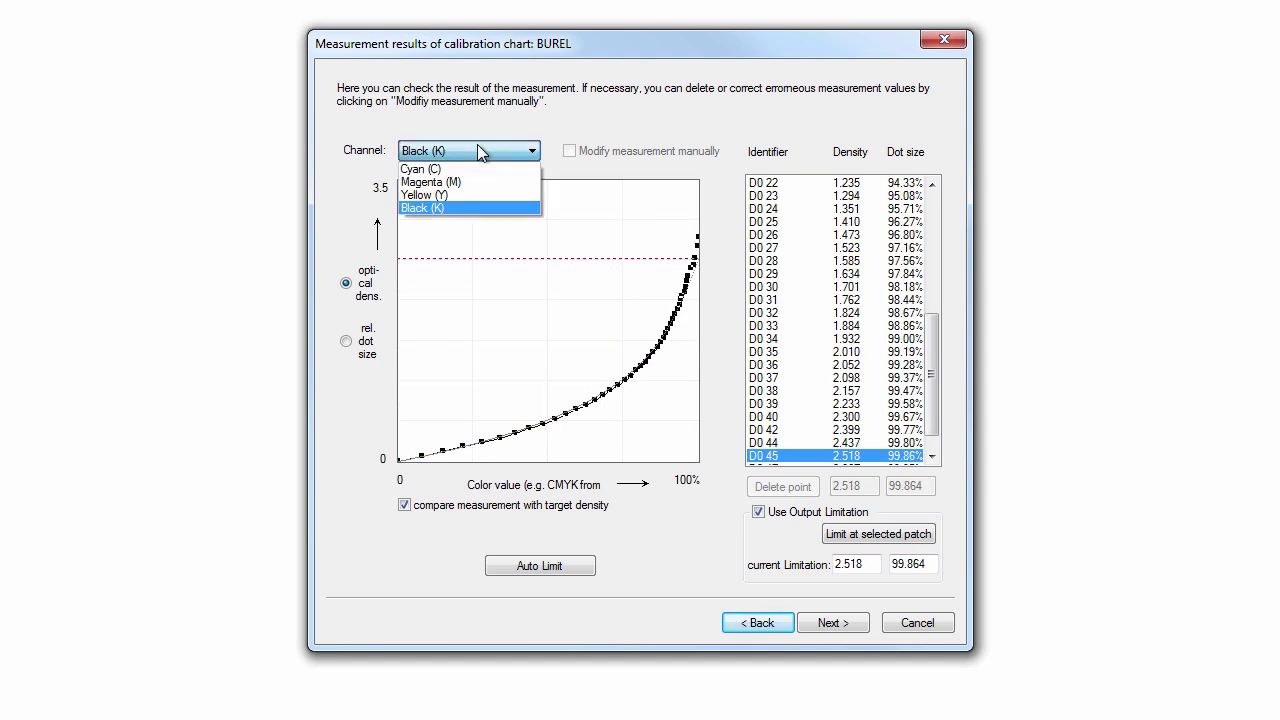
click(466, 178)
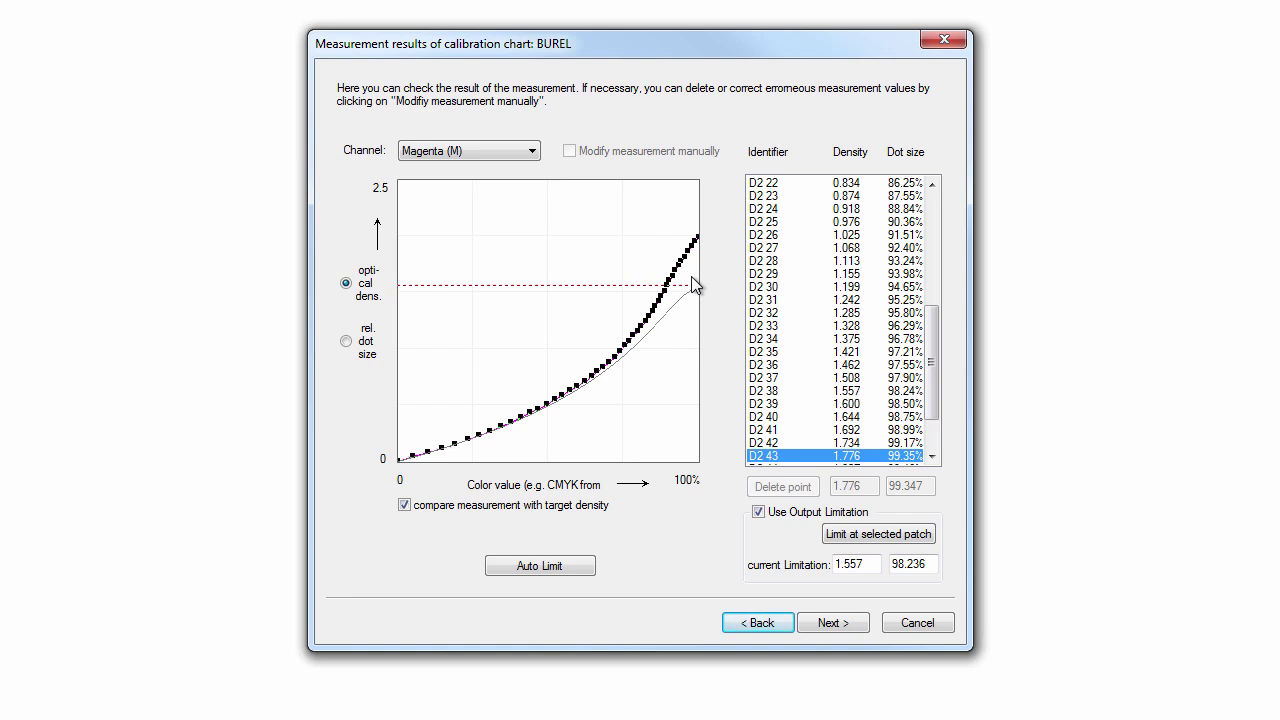
Step: Go to the Save page, append '+ BUREL +' to the description, and finish
click(860, 624)
click(860, 624)
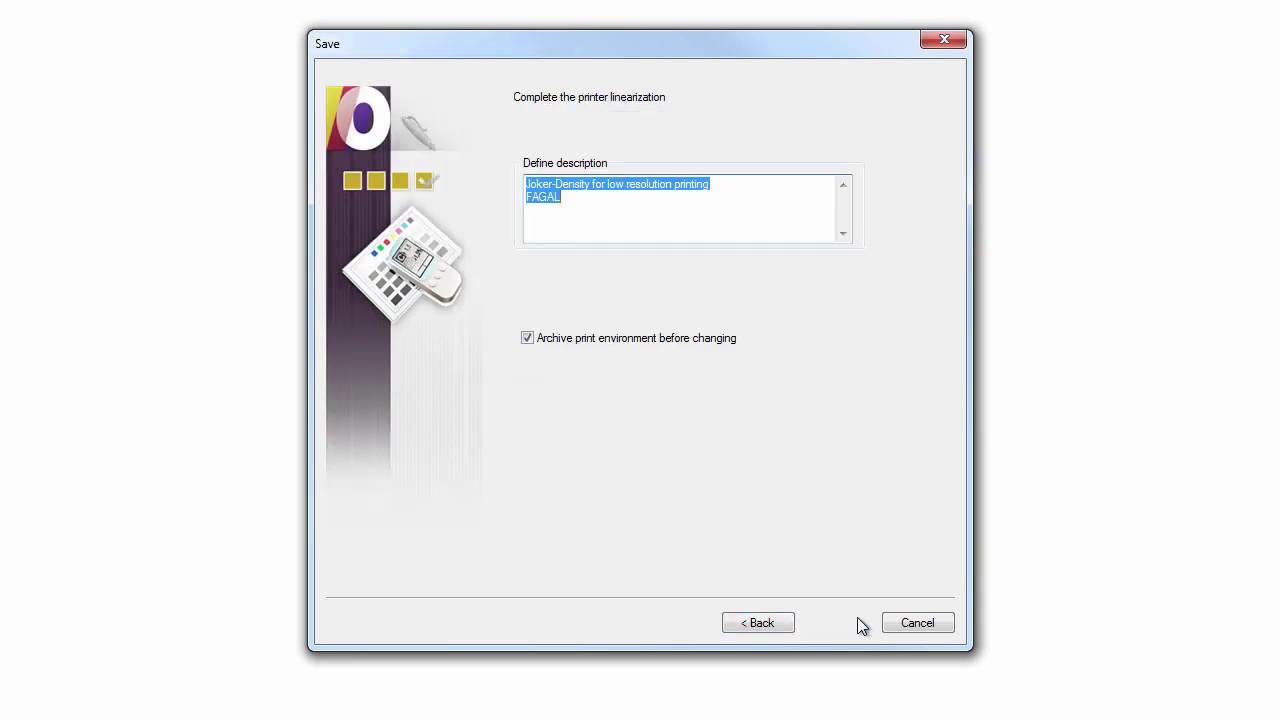
click(581, 203)
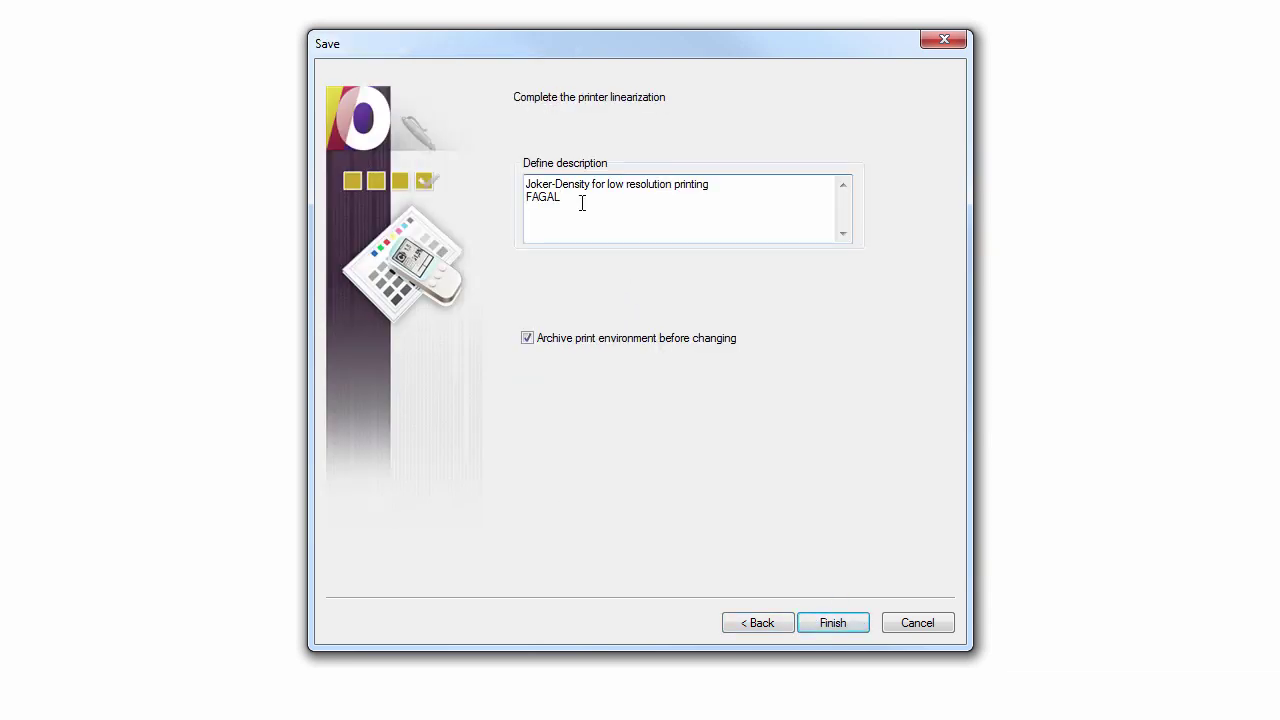
text(+ BUREL +)
click(856, 622)
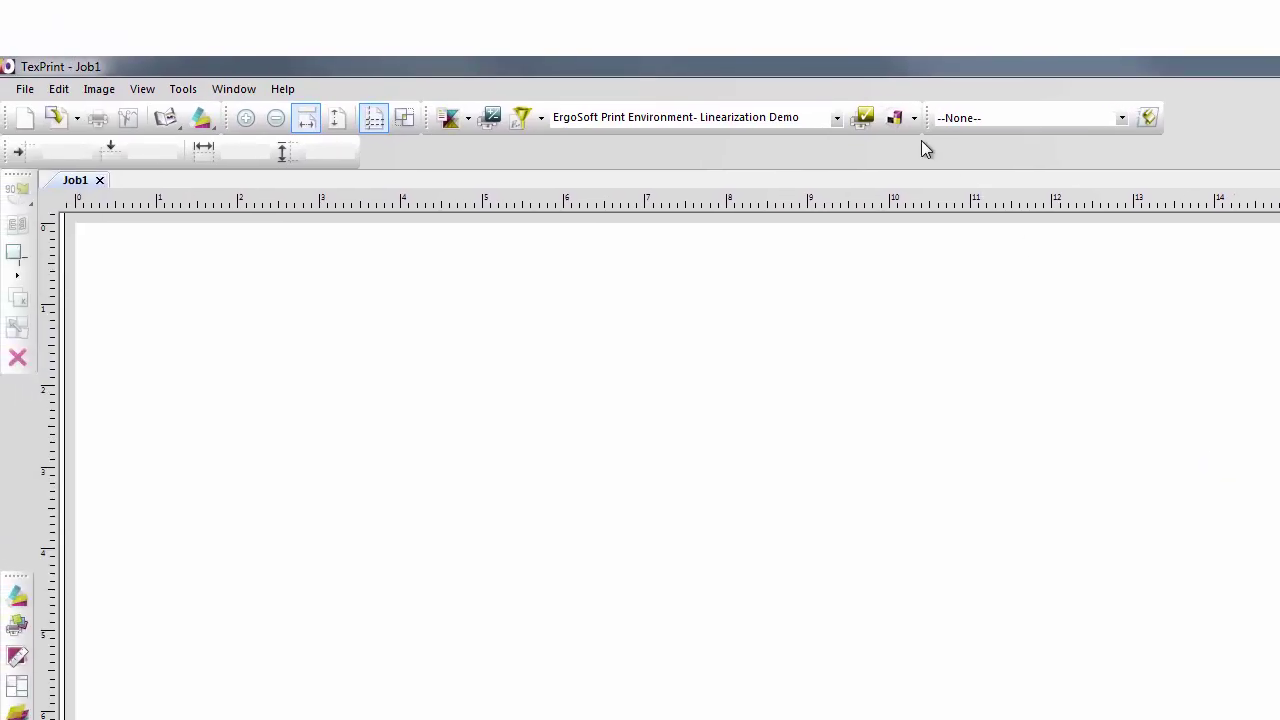
Step: Launch Density Linearization from the calibration list, print the XIKOL chart, and open Measure
click(914, 120)
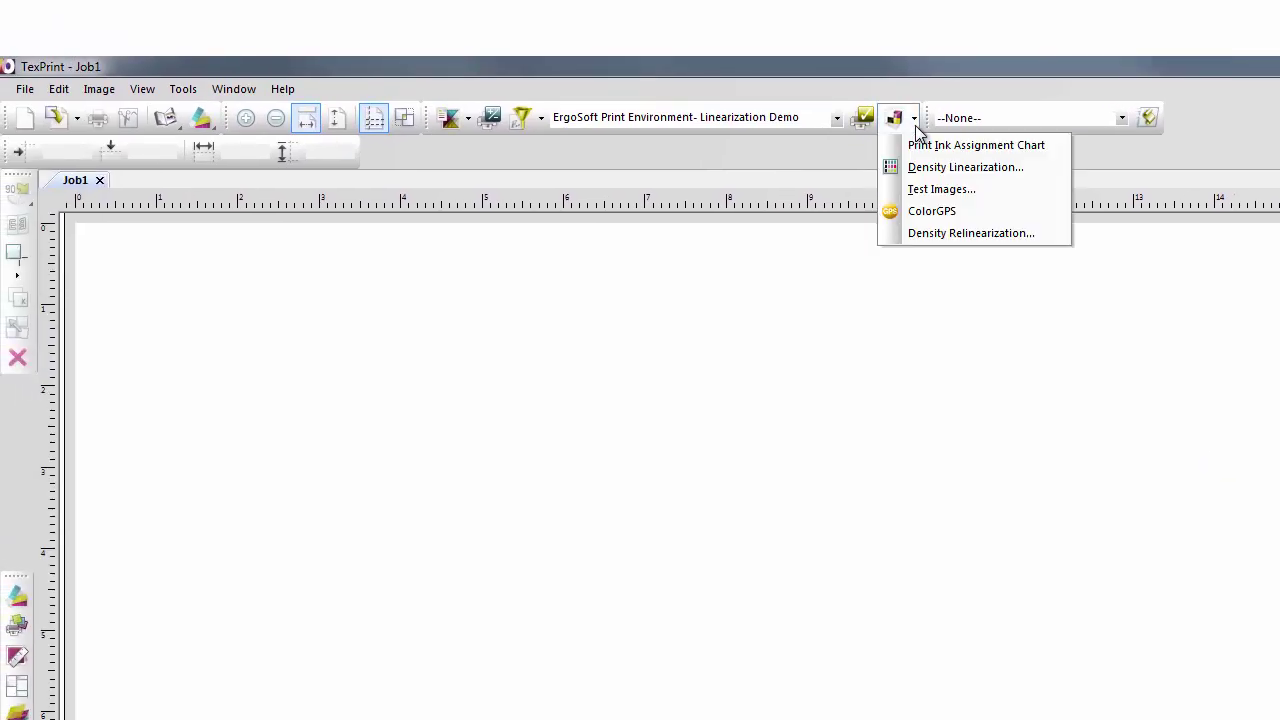
click(1030, 171)
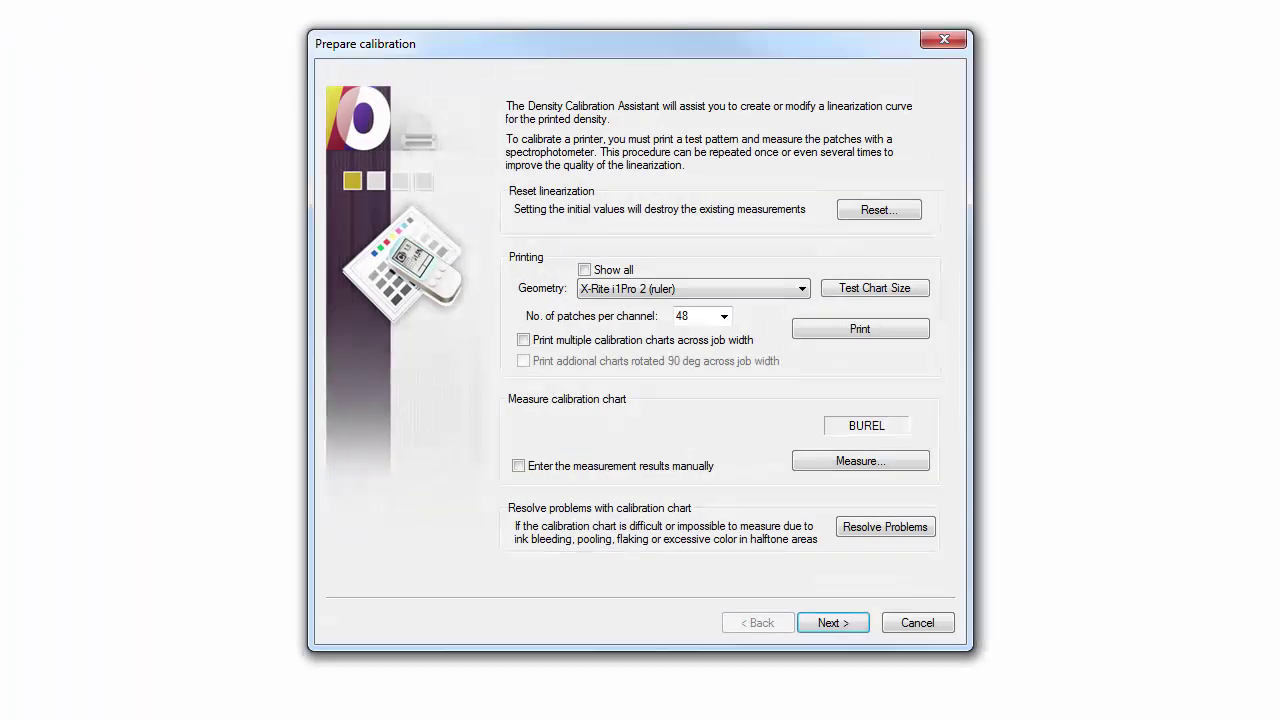
click(829, 330)
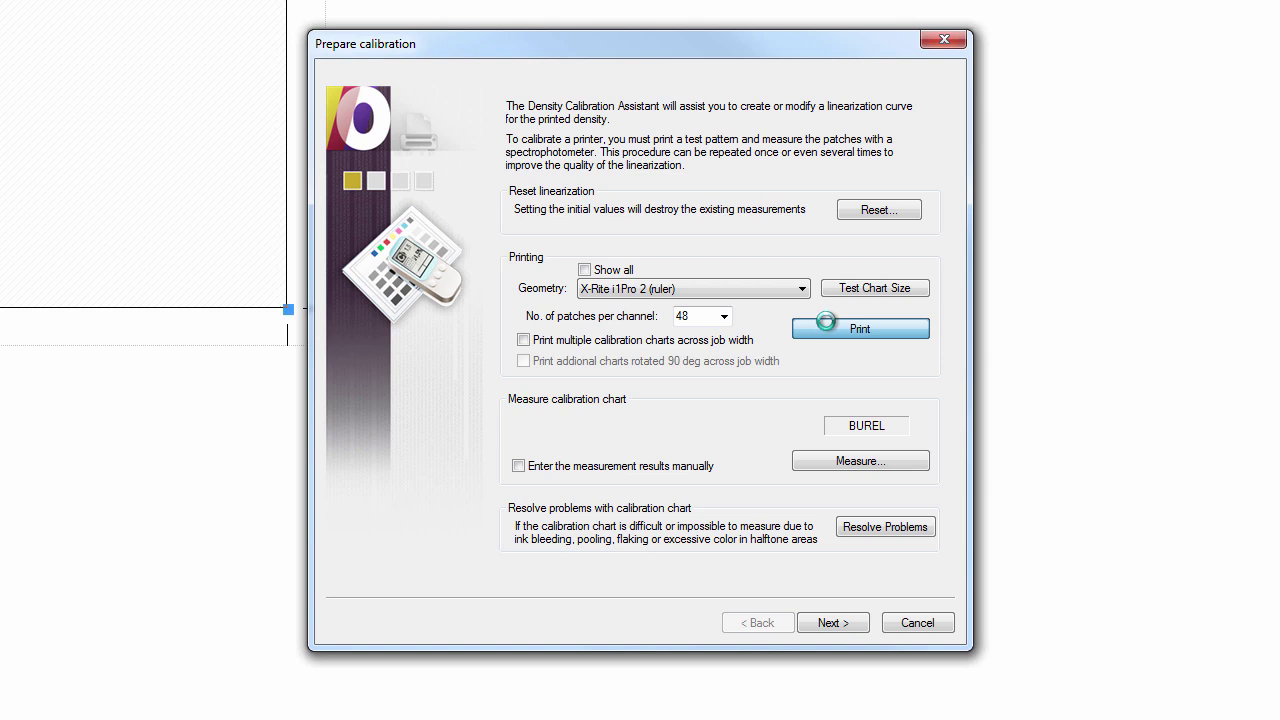
click(913, 466)
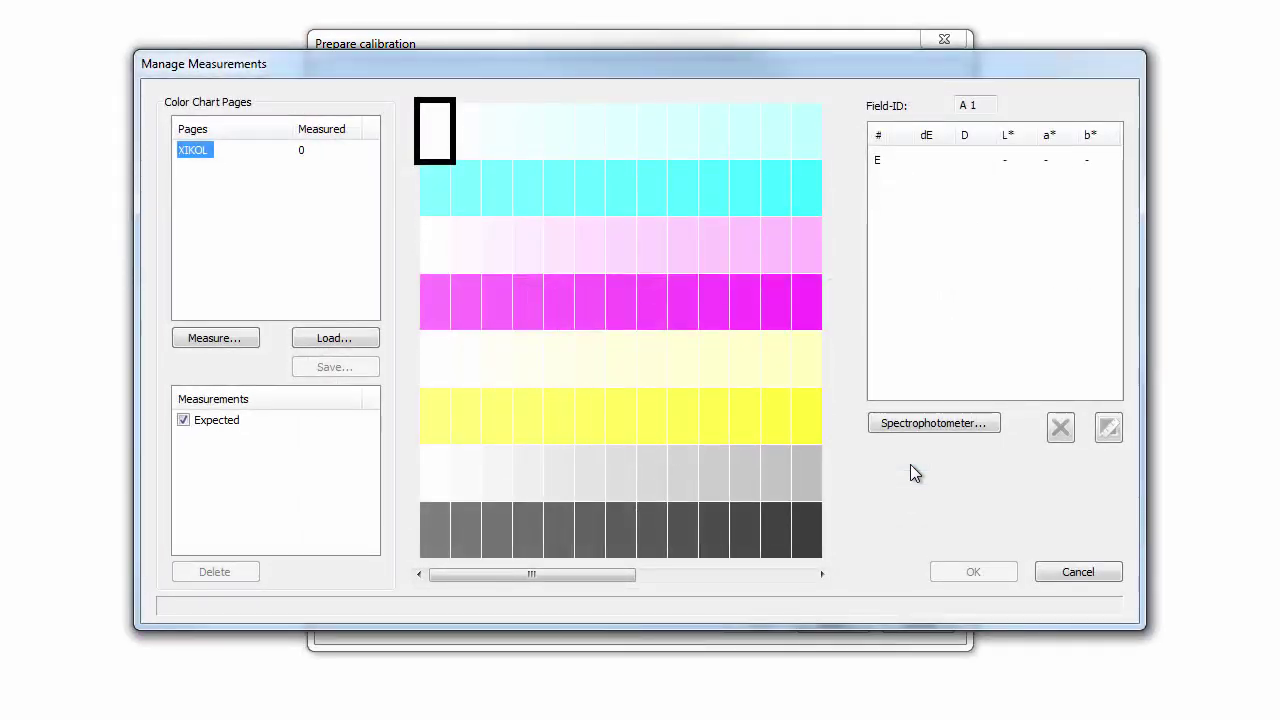
Step: Calibrate the spectrophotometer and scan the XIKOL chart
click(250, 340)
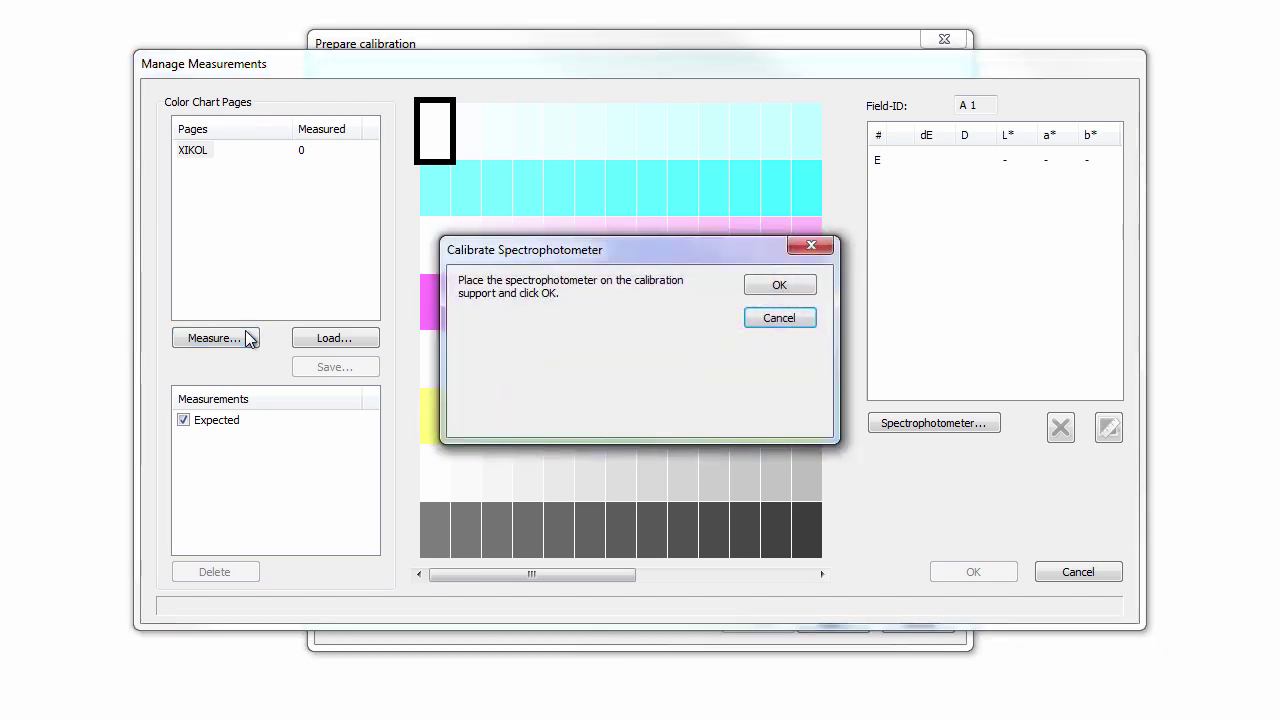
click(801, 285)
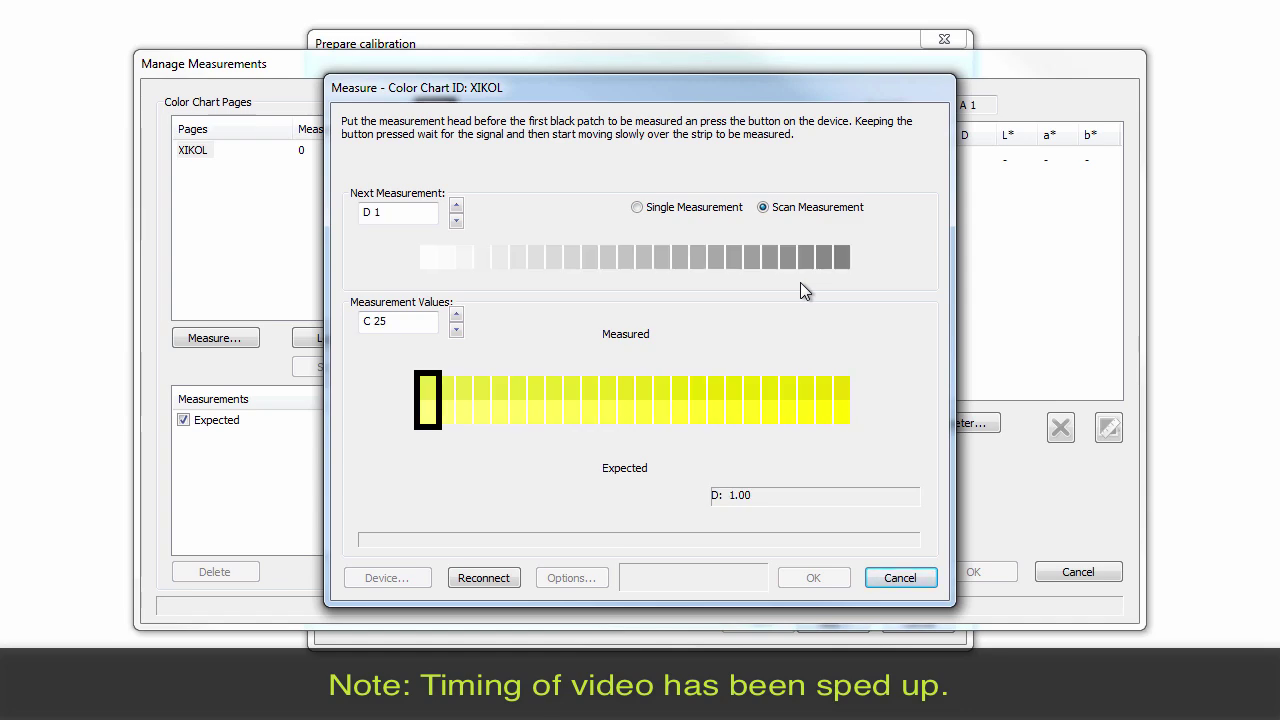
click(813, 578)
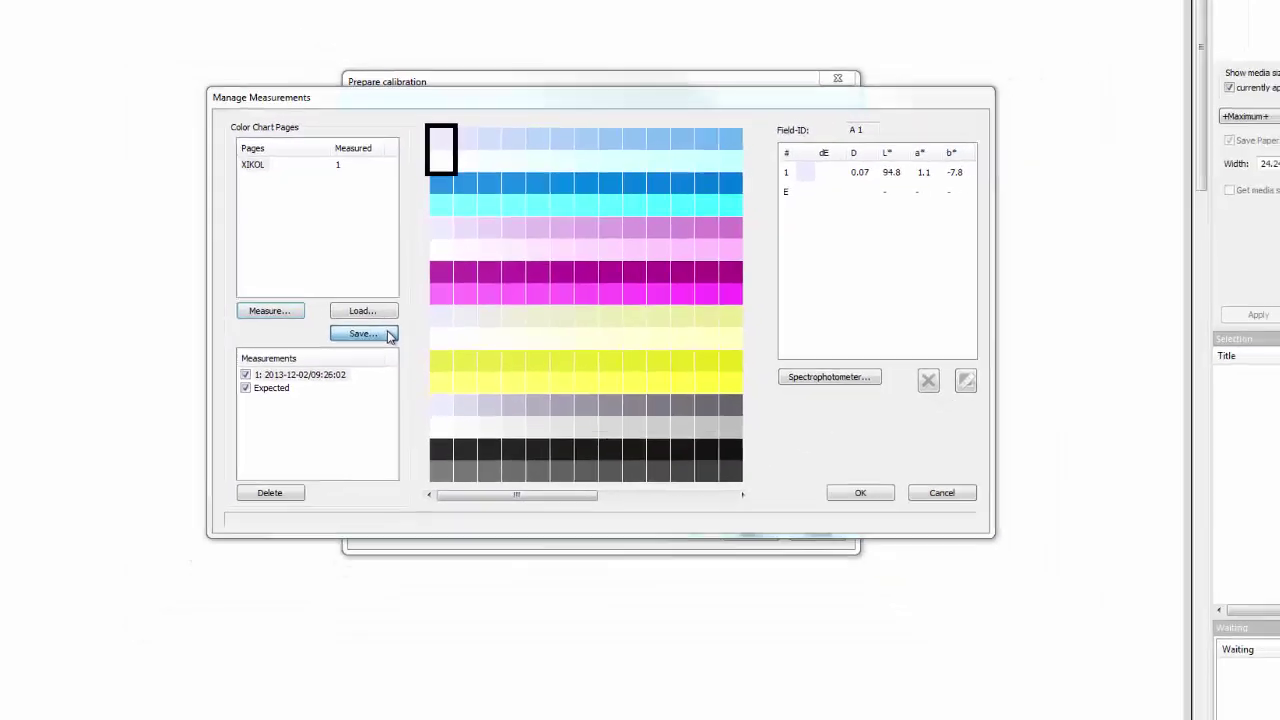
Step: Save the measurement file as XIKOL and accept the measurements
click(388, 334)
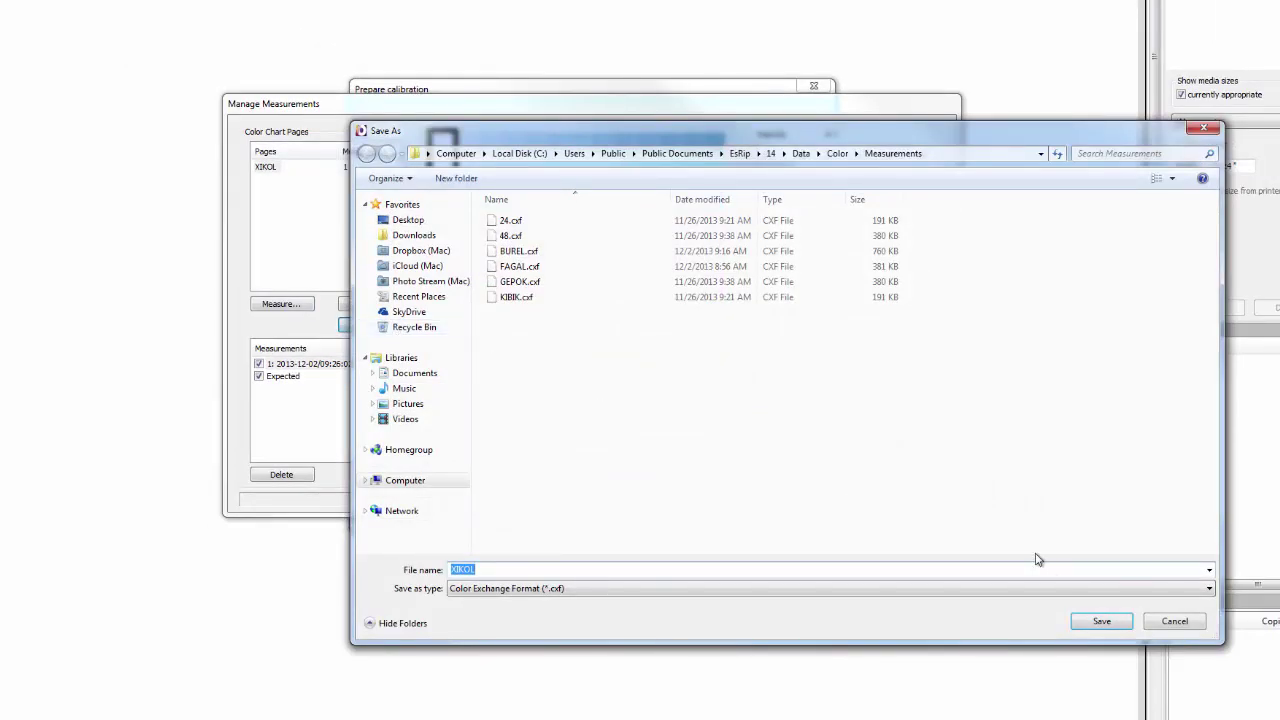
click(1131, 624)
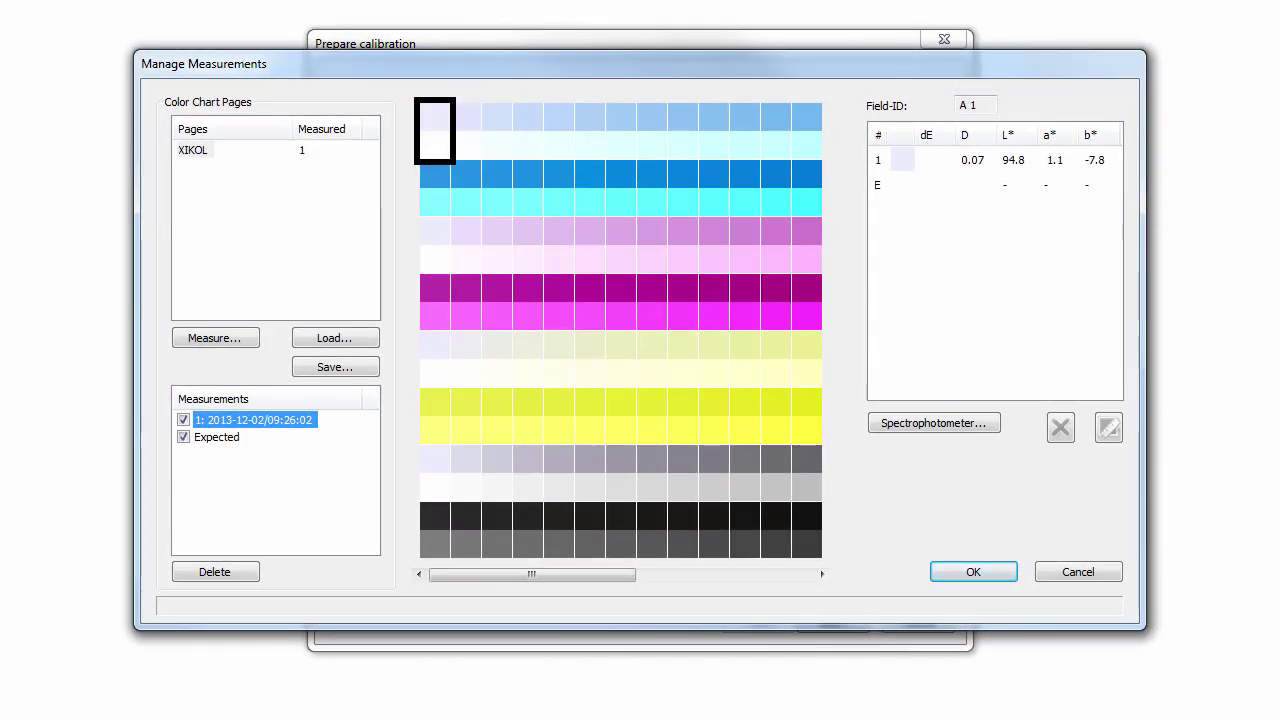
click(1005, 576)
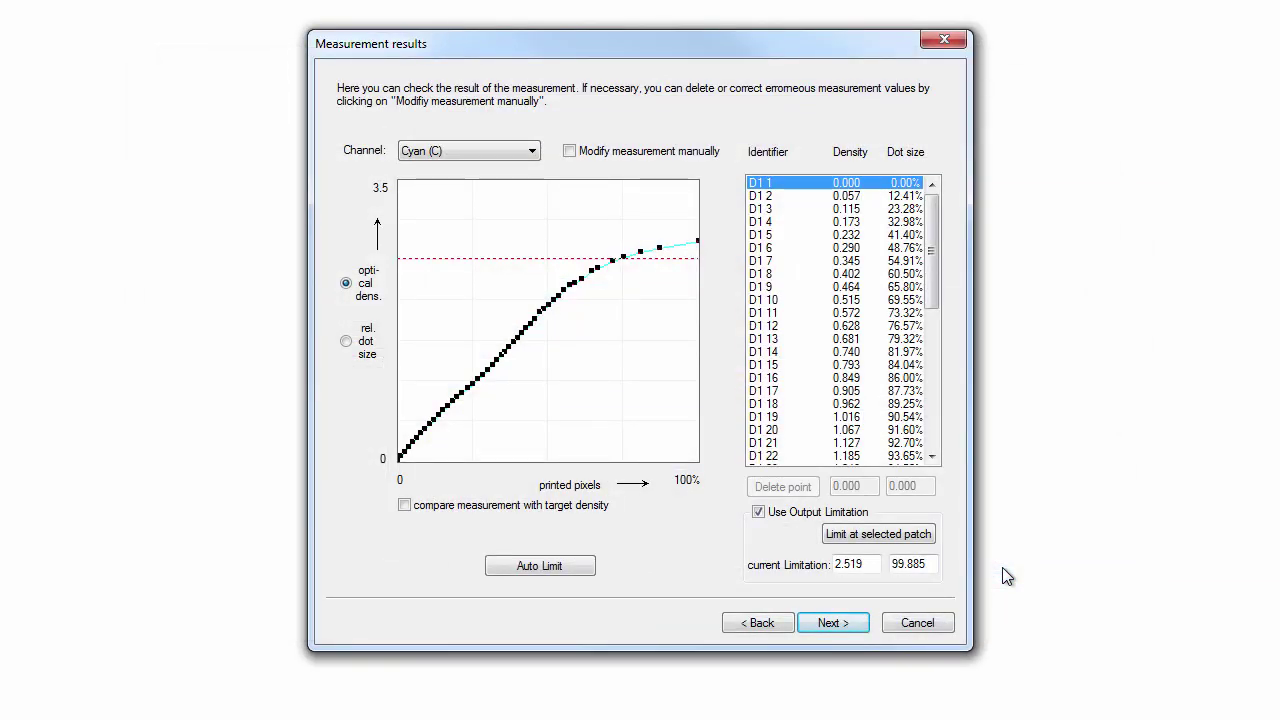
Step: Compare measurements with target density and auto-correct the Magenta channel errors
click(605, 510)
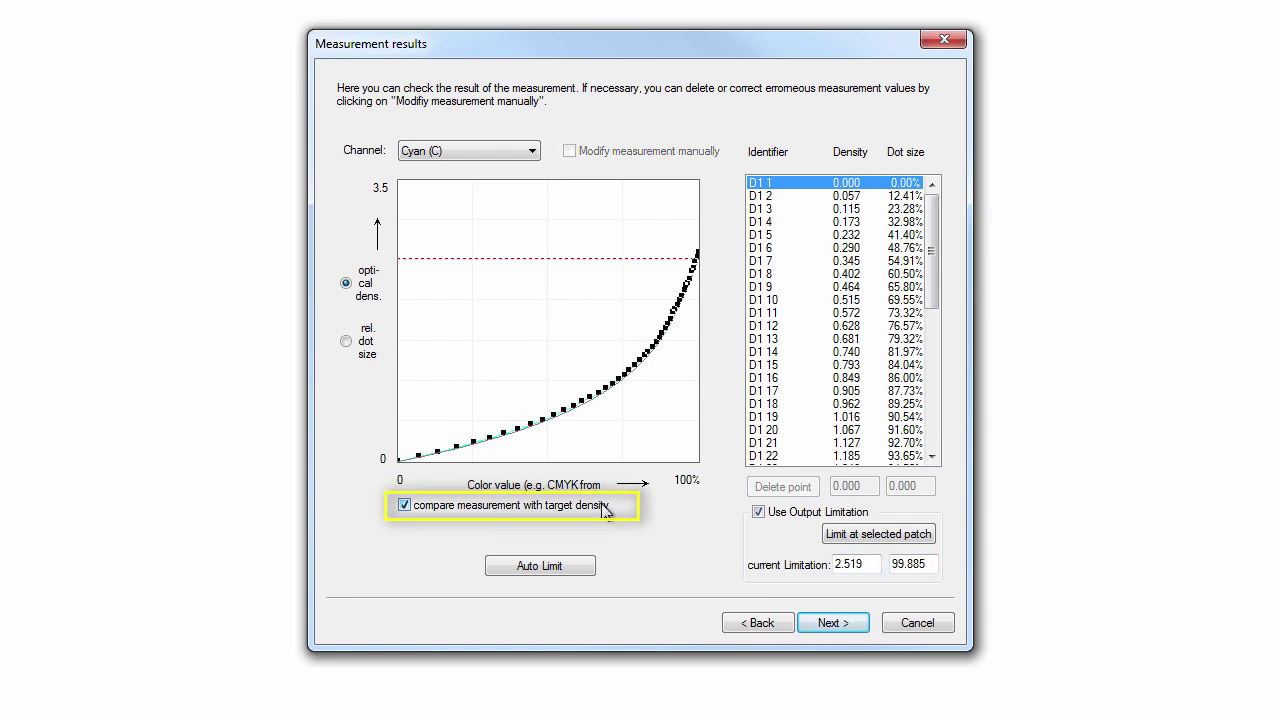
click(531, 158)
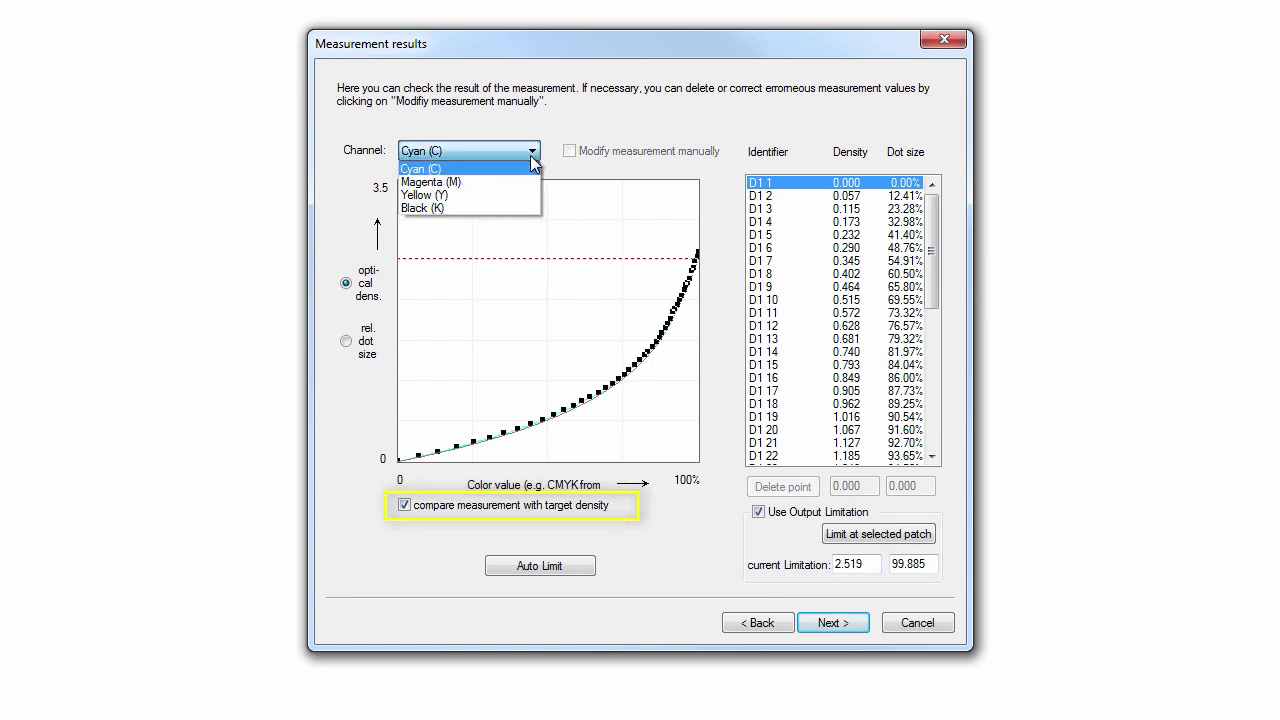
click(523, 184)
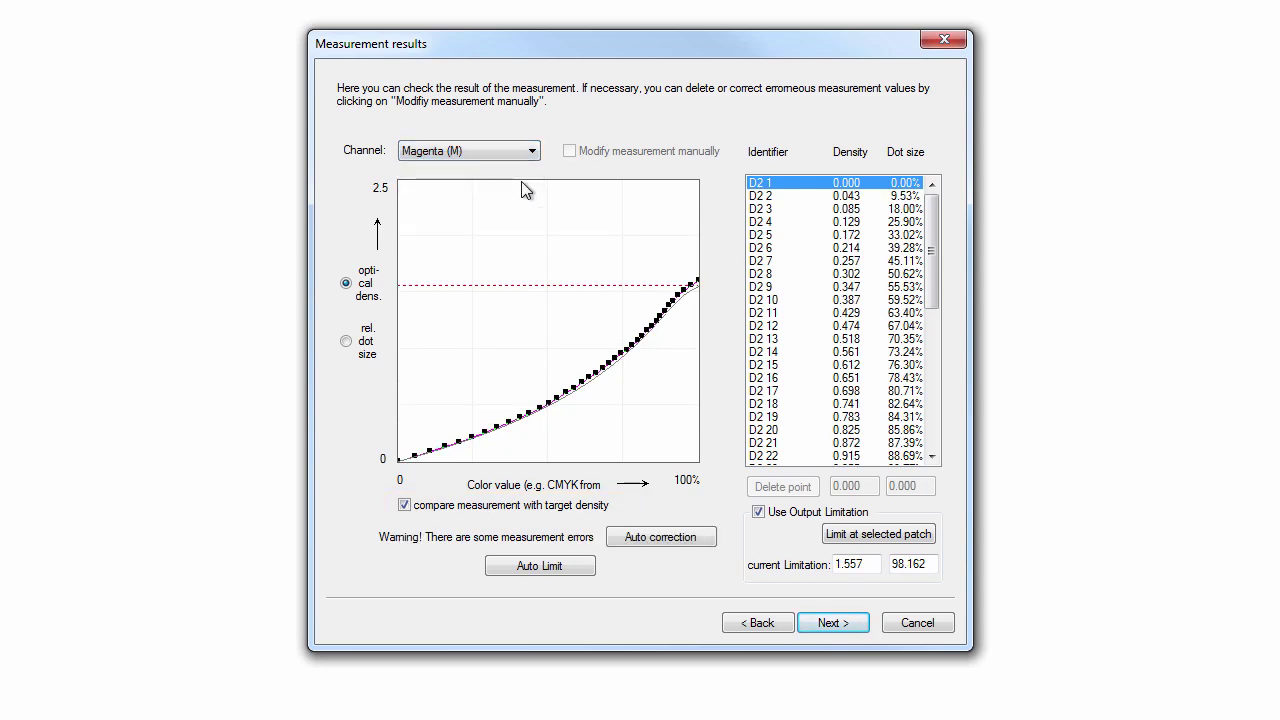
click(702, 541)
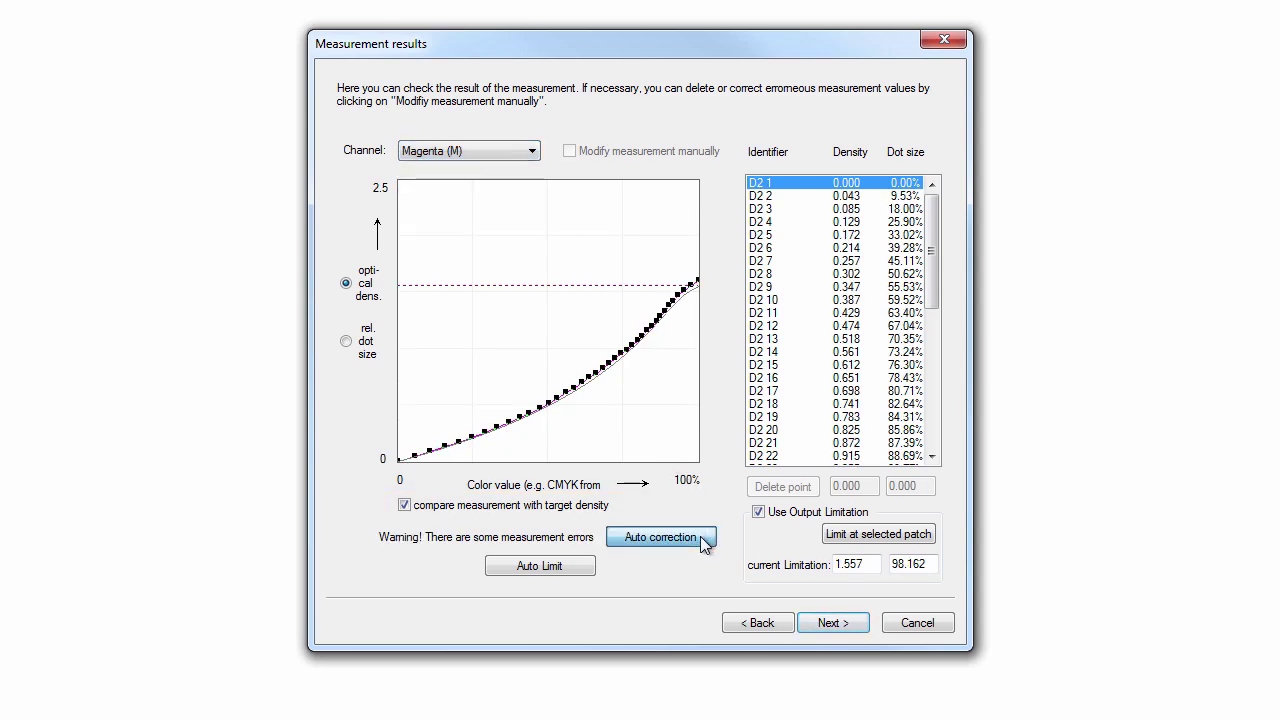
Step: Review the Yellow and Black channel results, then continue to Target Density Settings
click(527, 154)
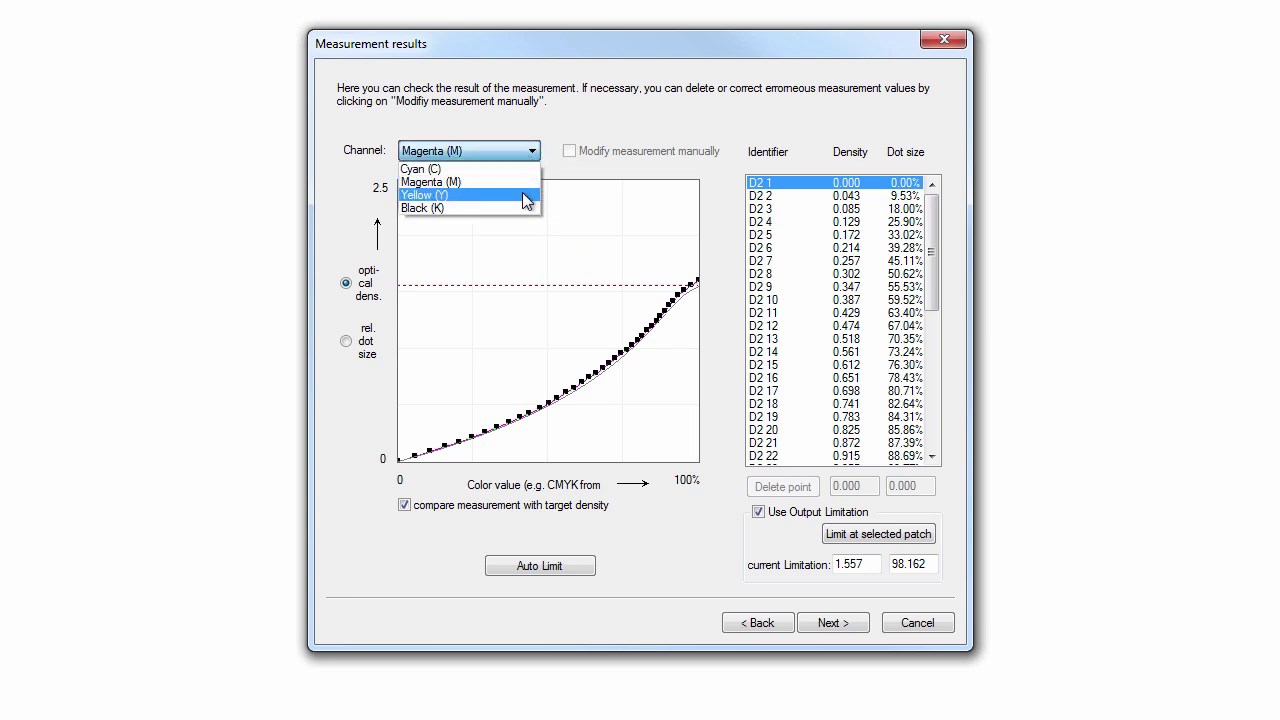
click(522, 194)
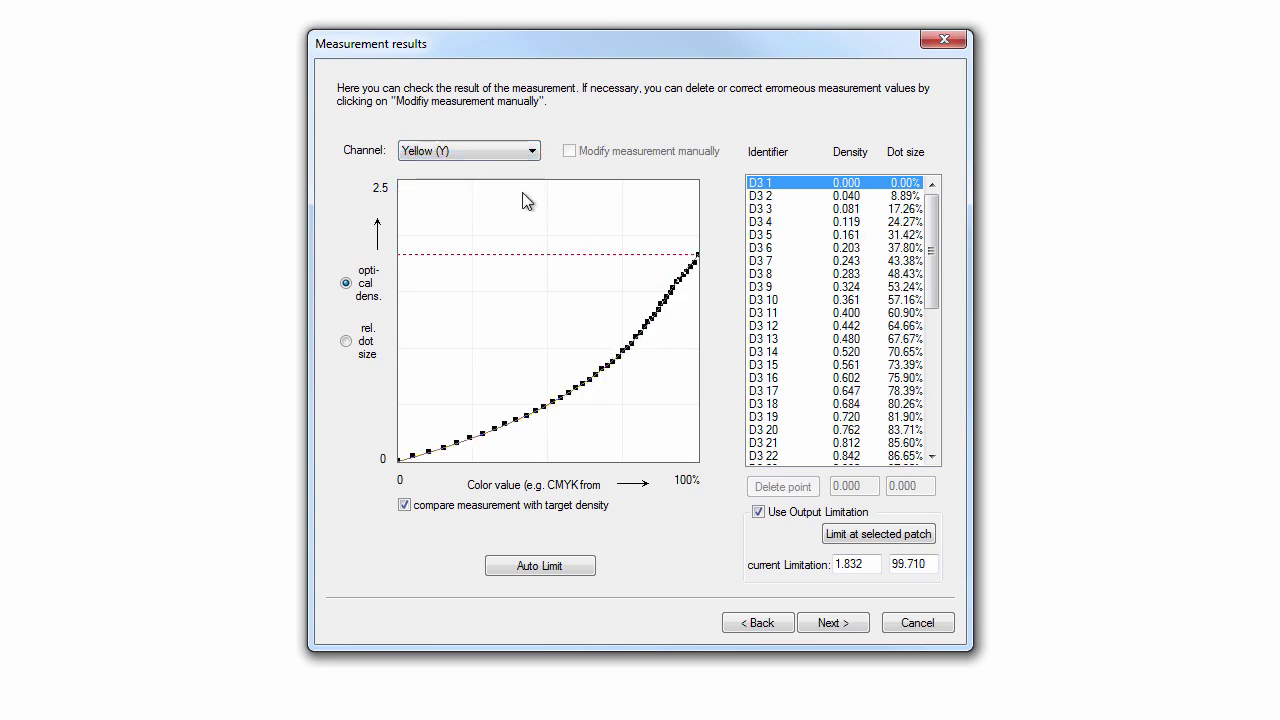
click(528, 153)
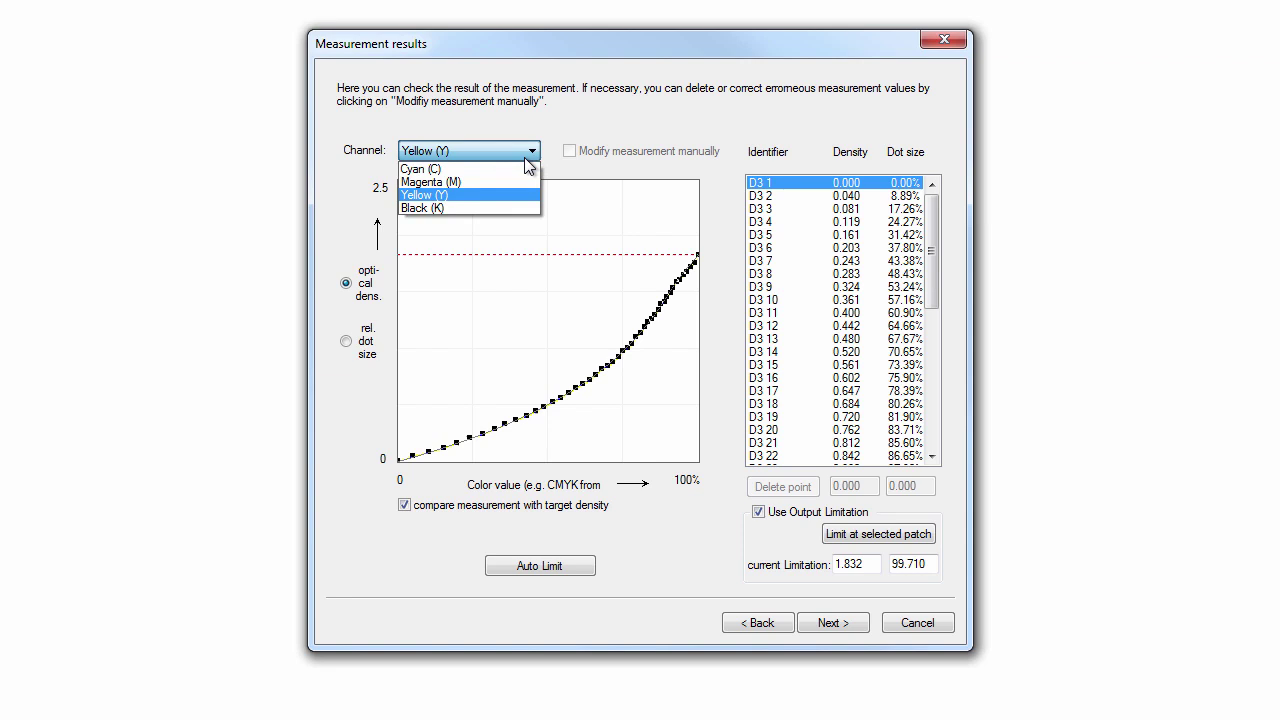
click(514, 207)
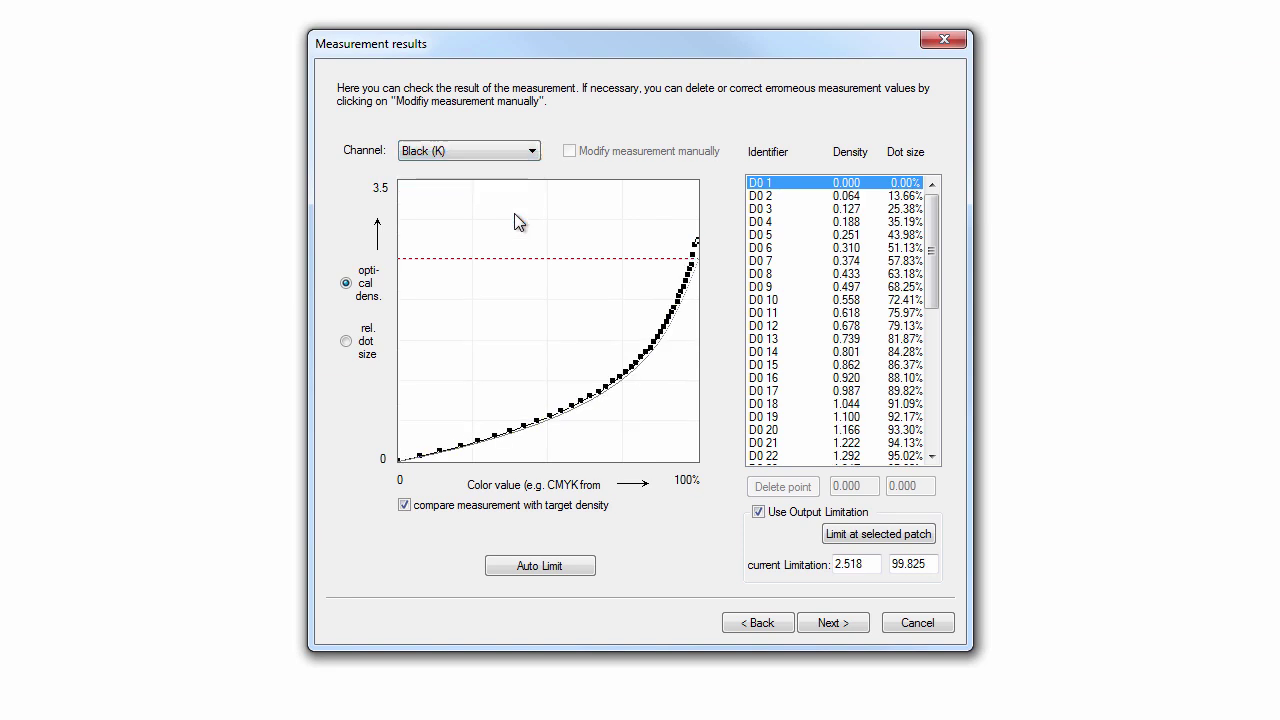
click(833, 623)
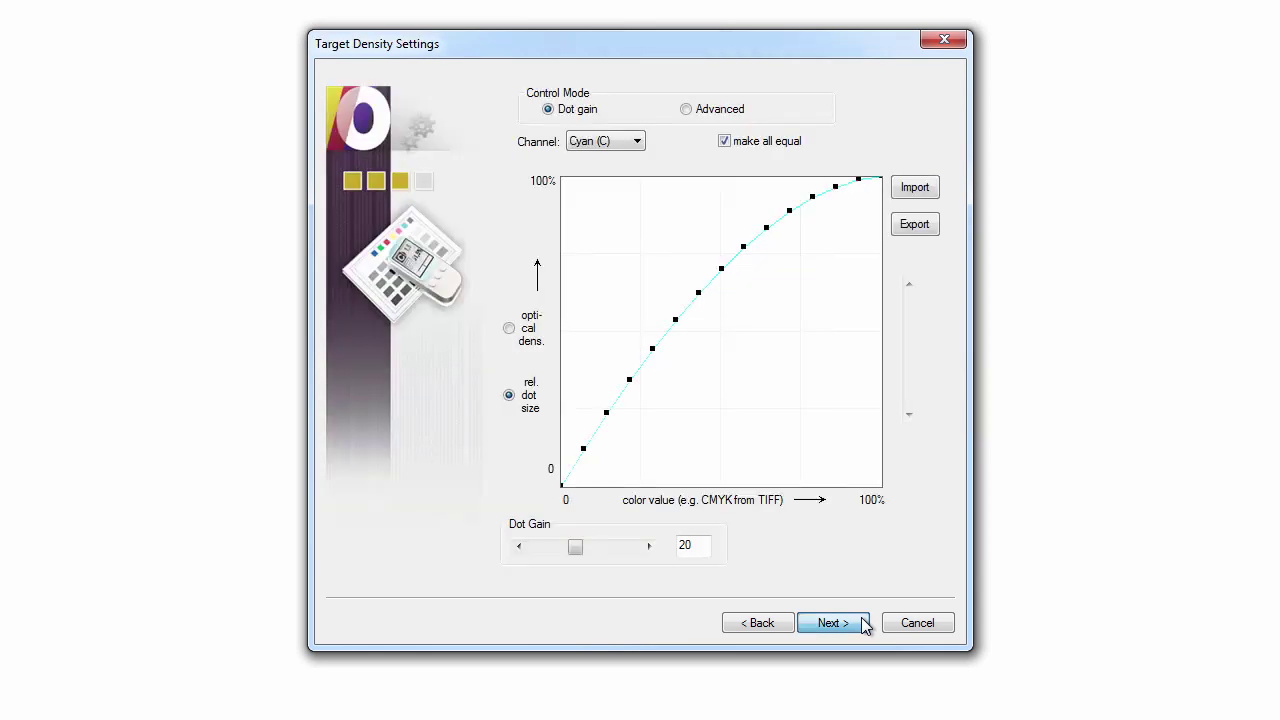
Step: On the save page, extend the description to 'FAGAL + BUREL + XIKOL'
click(833, 623)
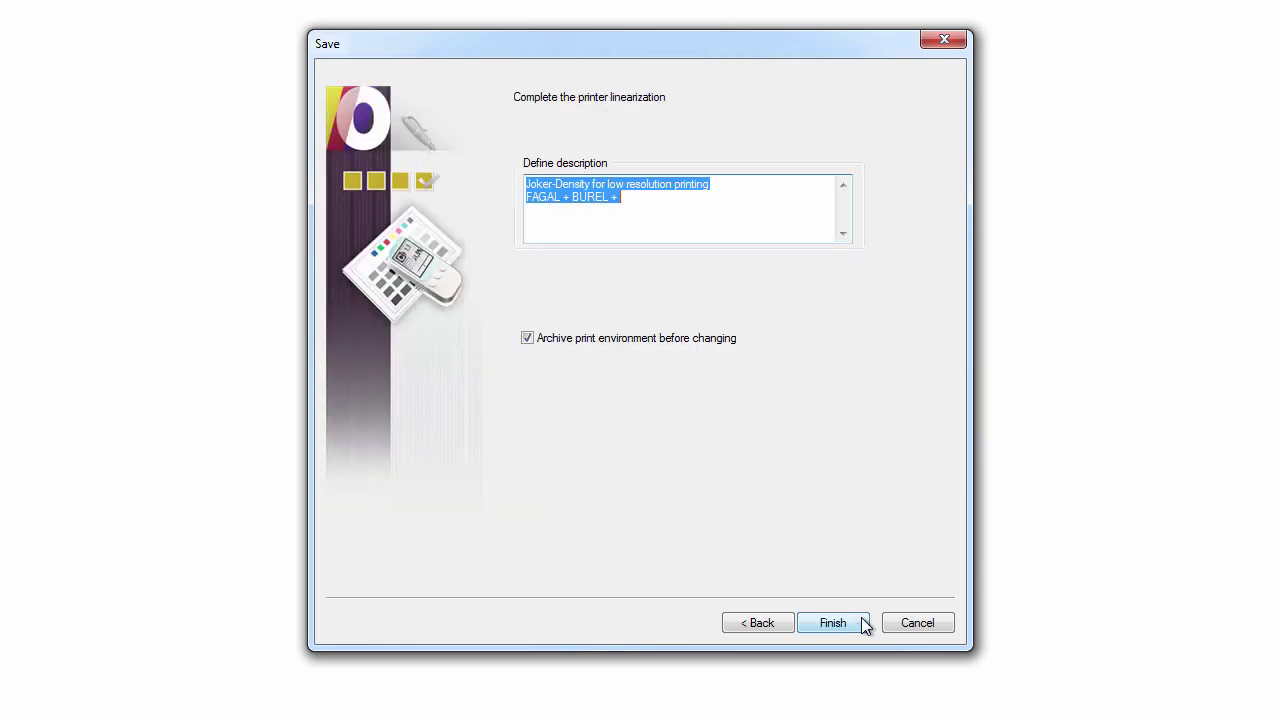
click(644, 200)
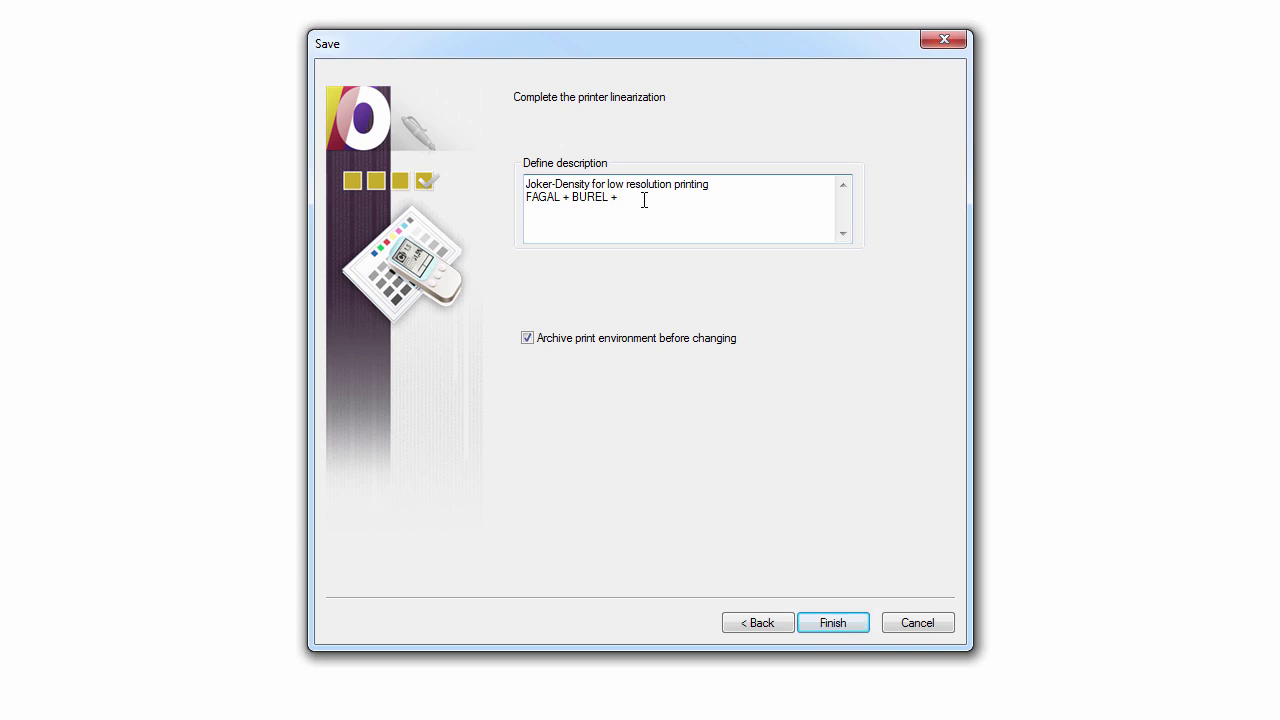
text(XIKOL)
Step: Finish the assistant to save the third linearization
click(833, 622)
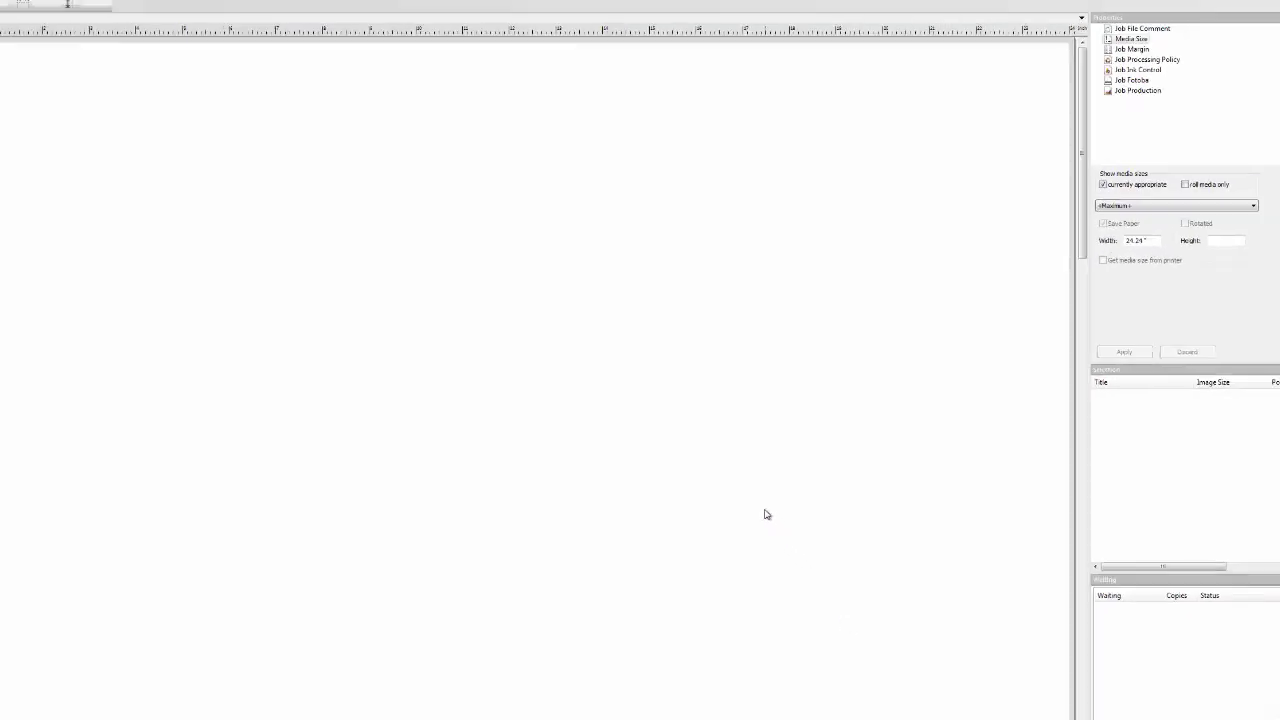